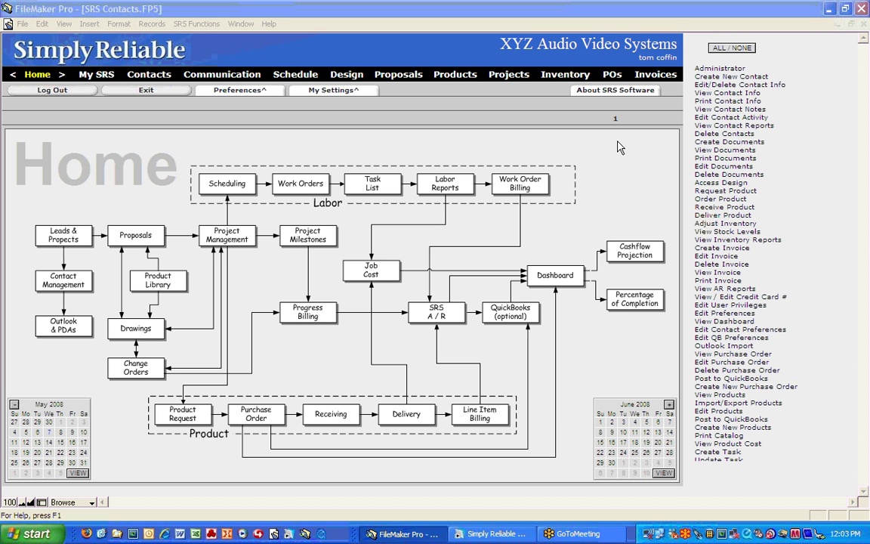
# - Filter the contact list to prospects and open the second listed prospect's contact activity record
pyautogui.click(151, 75)
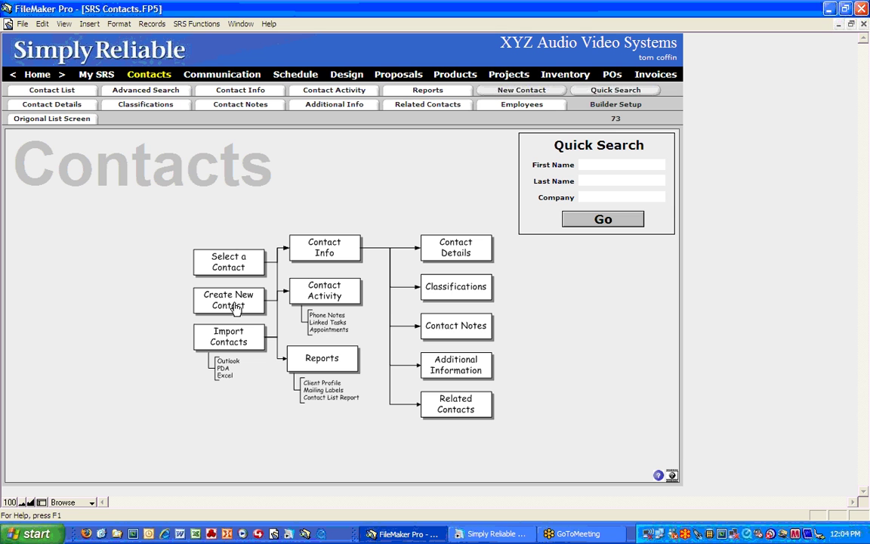
pyautogui.click(238, 262)
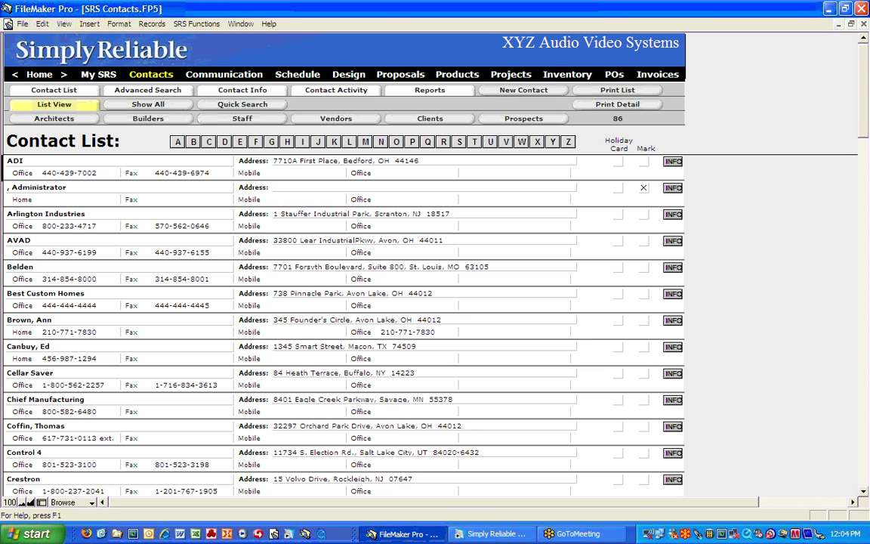
pyautogui.click(526, 123)
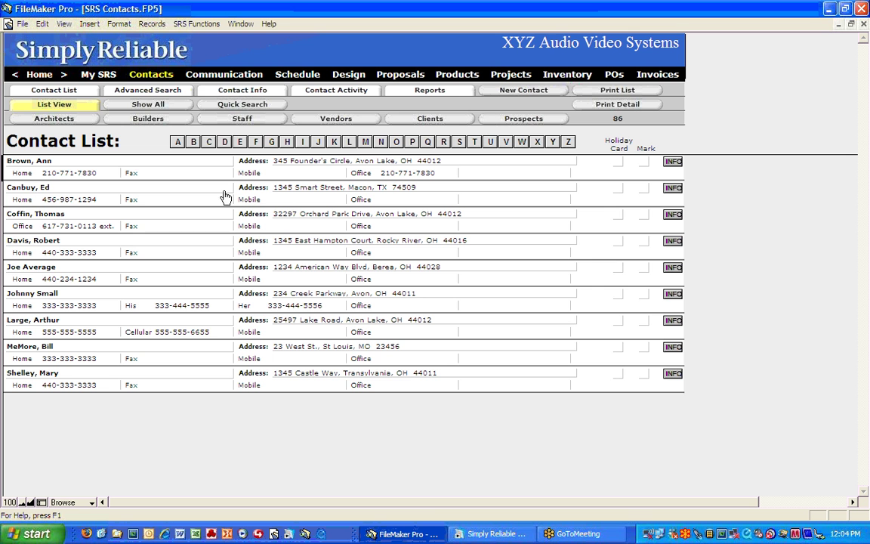
pyautogui.click(25, 192)
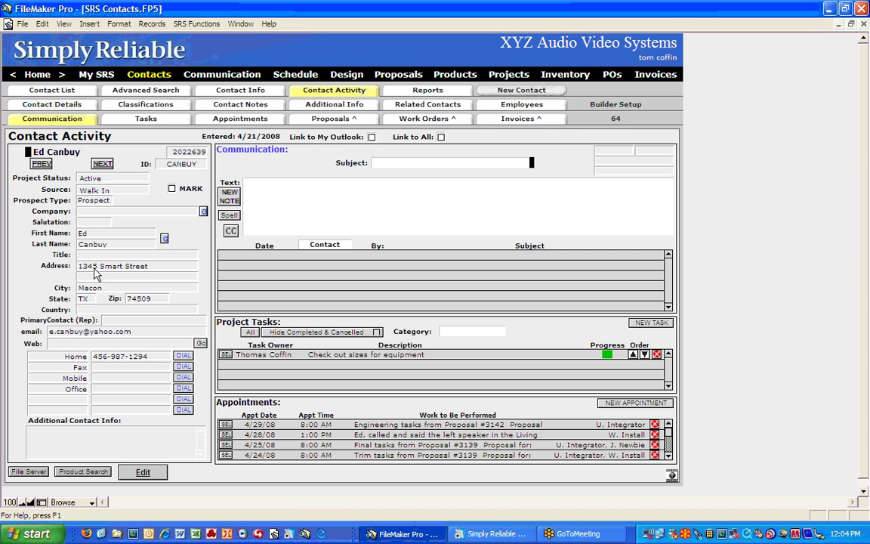
# - Create a new proposal for this prospect and remove the creation date from the proposal name
pyautogui.click(398, 75)
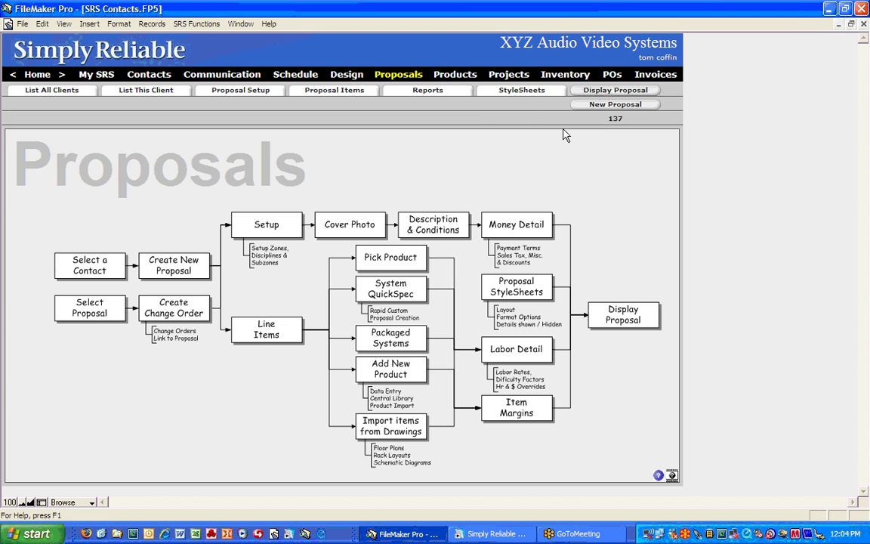
pyautogui.click(595, 106)
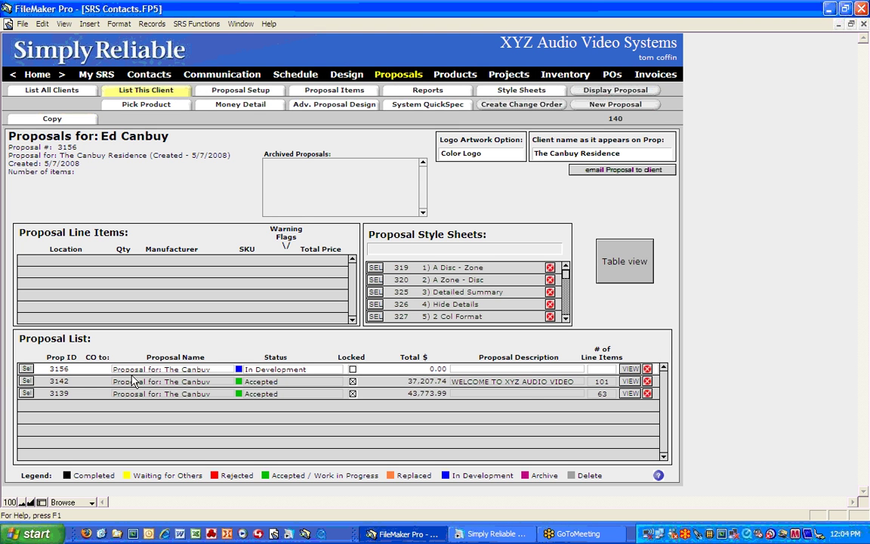
pyautogui.click(211, 371)
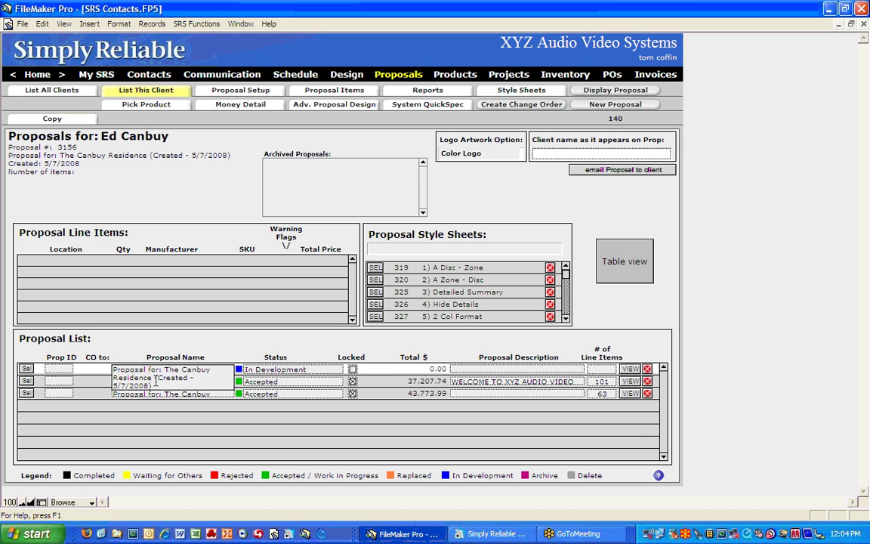
pyautogui.moveTo(156, 378); pyautogui.dragTo(161, 385)
pyautogui.press('BackSpace')
pyautogui.press('BackSpace')
pyautogui.press('BackSpace')
pyautogui.click(229, 351)
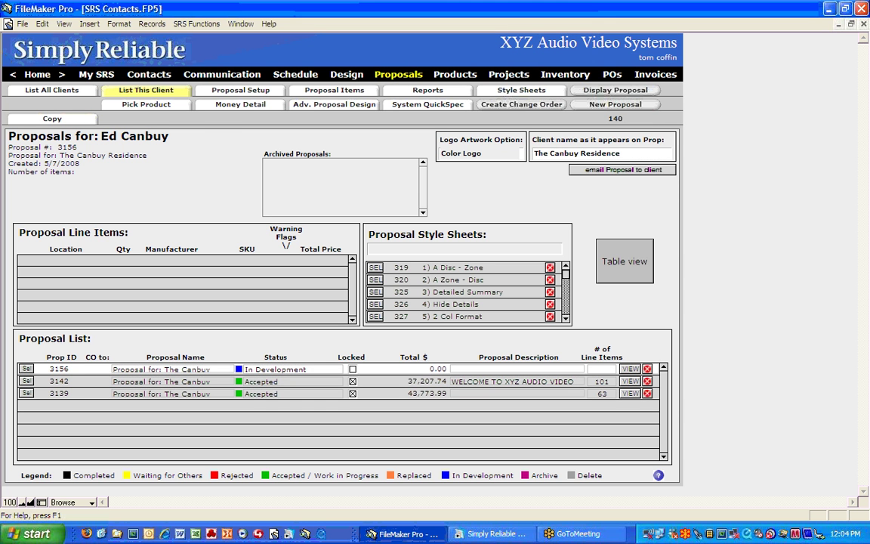
# - Open the proposal's setup and examine the full list of available disciplines in the editable value list
pyautogui.click(241, 91)
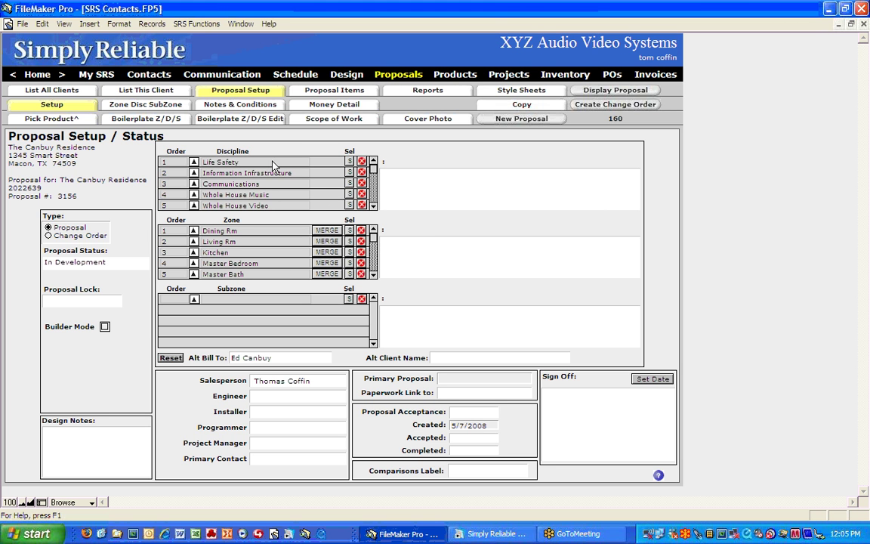
pyautogui.click(304, 163)
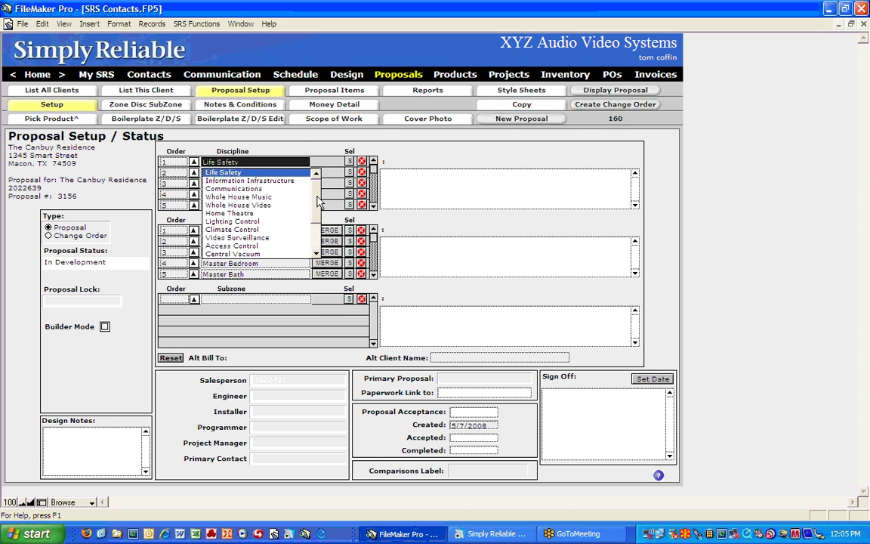
pyautogui.scroll(-2, 286, 215)
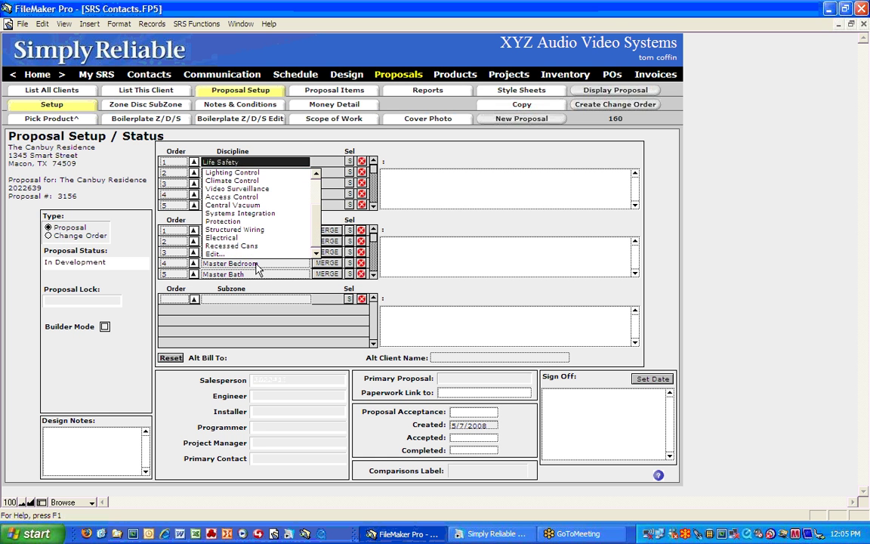
pyautogui.click(216, 255)
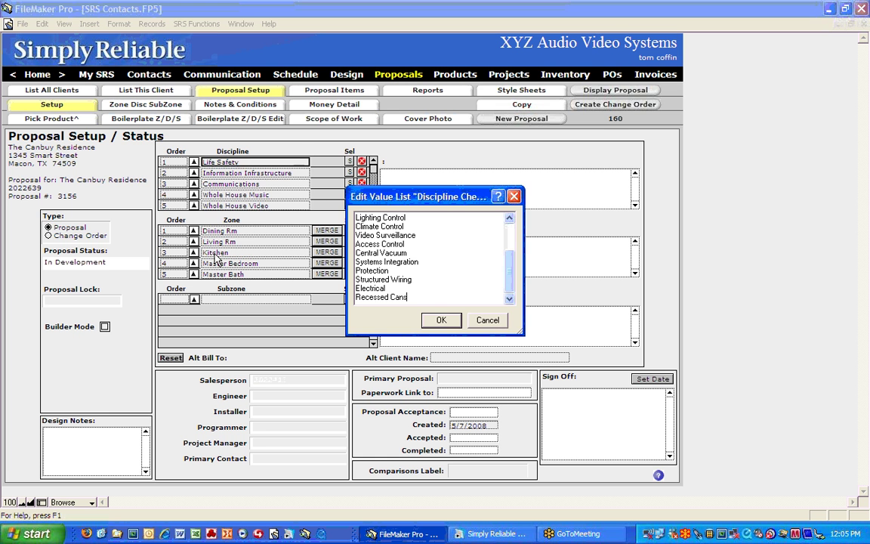
pyautogui.click(508, 240)
pyautogui.click(511, 287)
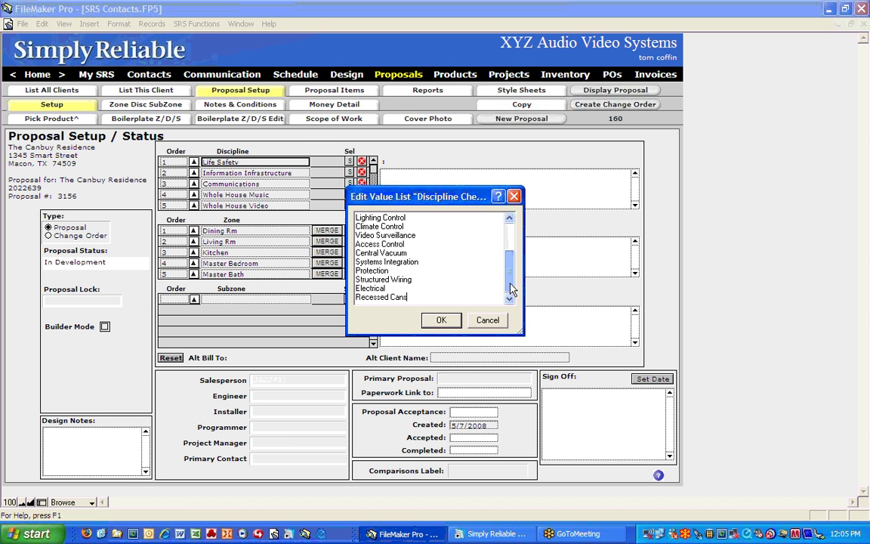
pyautogui.click(510, 256)
pyautogui.click(510, 287)
pyautogui.click(509, 234)
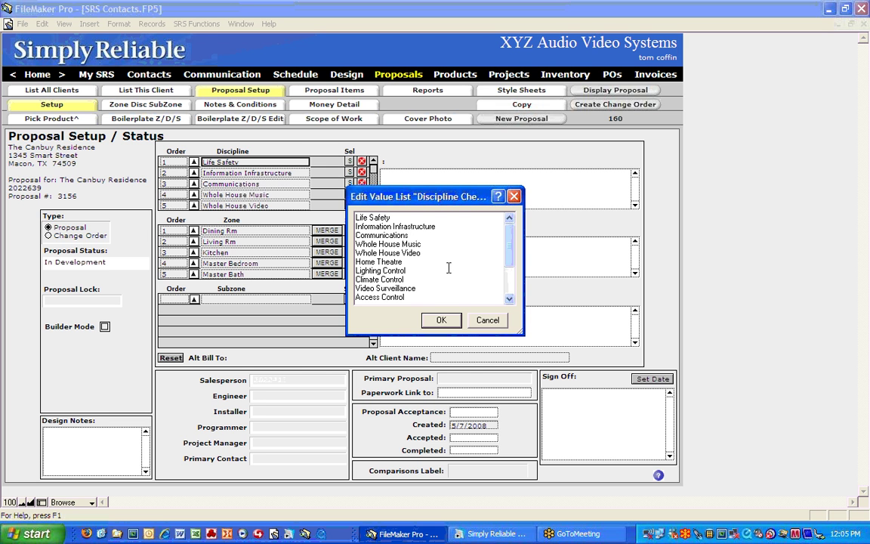
pyautogui.click(442, 320)
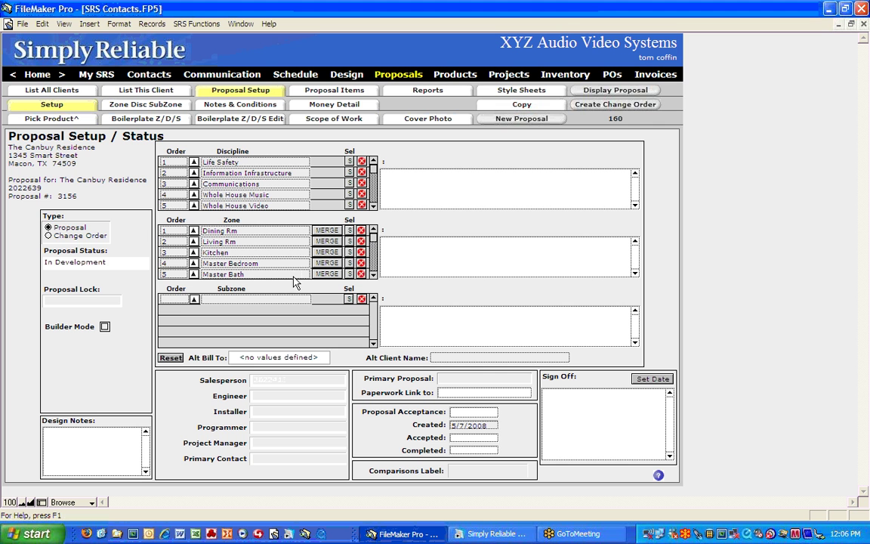
# - Review the proposal's zones and assign the second employee in the list as the salesperson
pyautogui.click(373, 275)
pyautogui.click(373, 275)
pyautogui.click(373, 275)
pyautogui.click(373, 275)
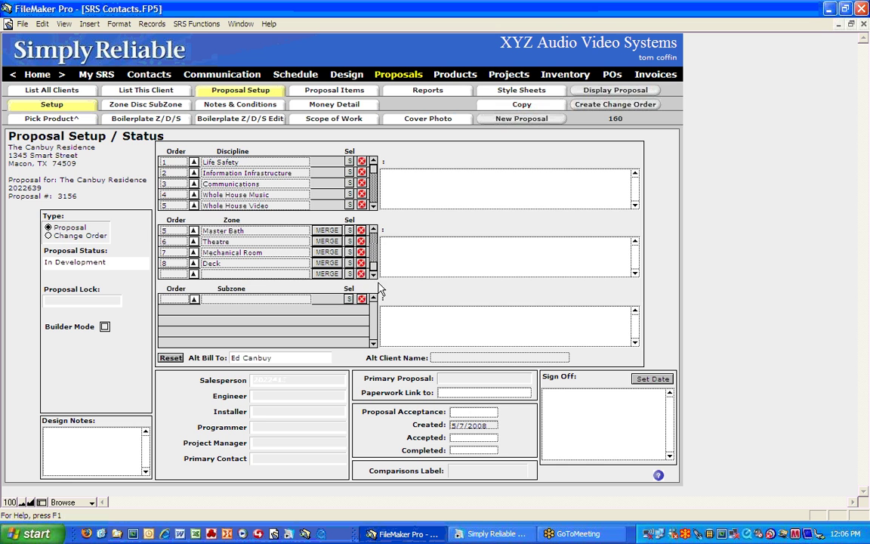
pyautogui.click(423, 296)
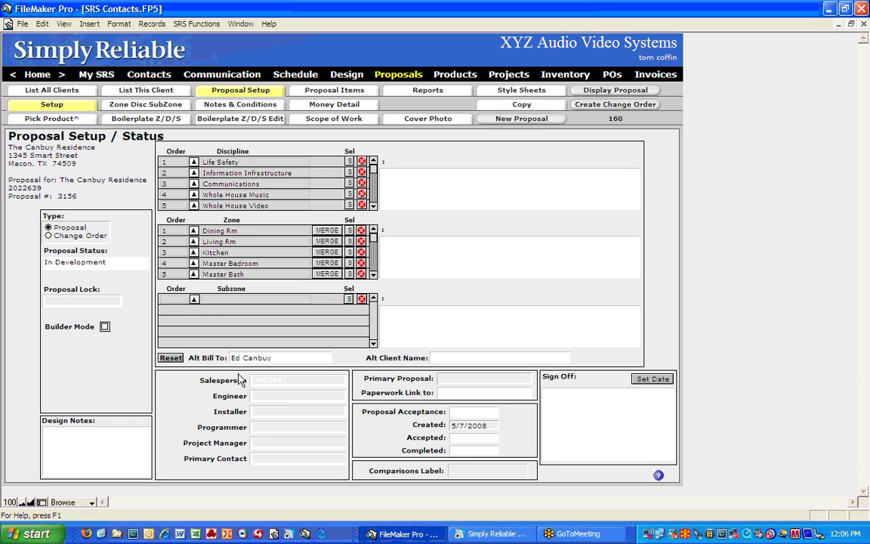
pyautogui.click(336, 380)
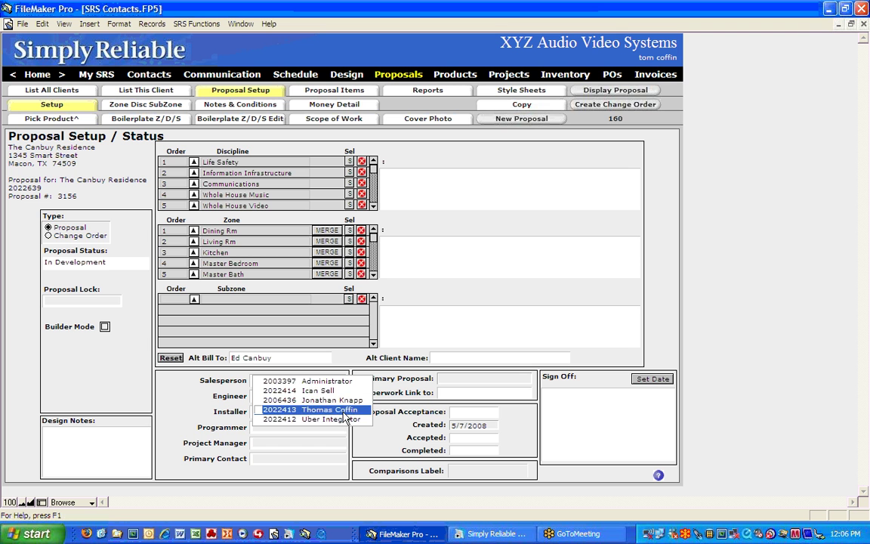
pyautogui.click(339, 391)
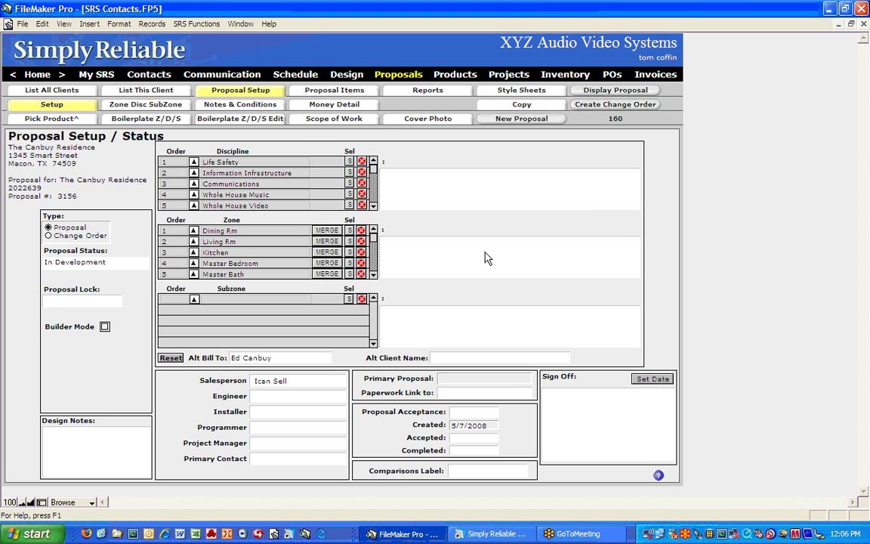
# - Load the Adagio Gold Music System group into the proposal's System QuickSpec grid
pyautogui.click(341, 94)
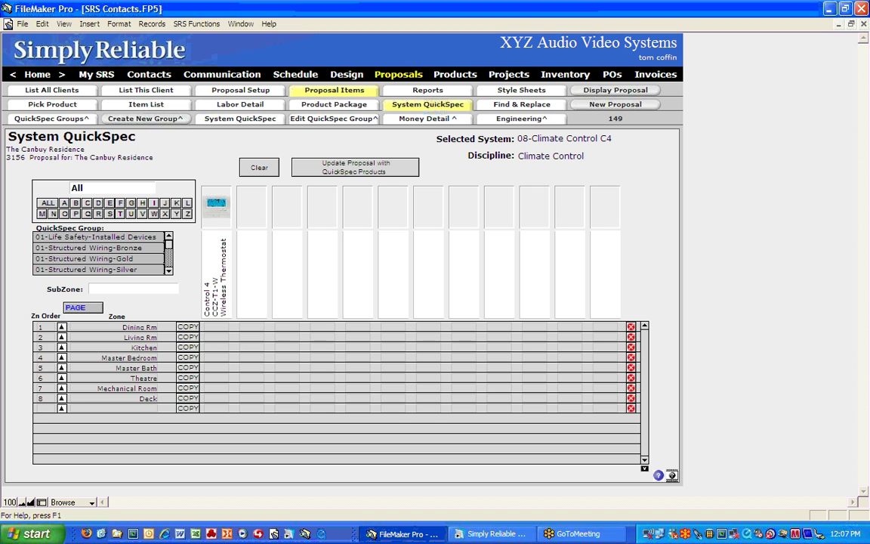
pyautogui.click(170, 272)
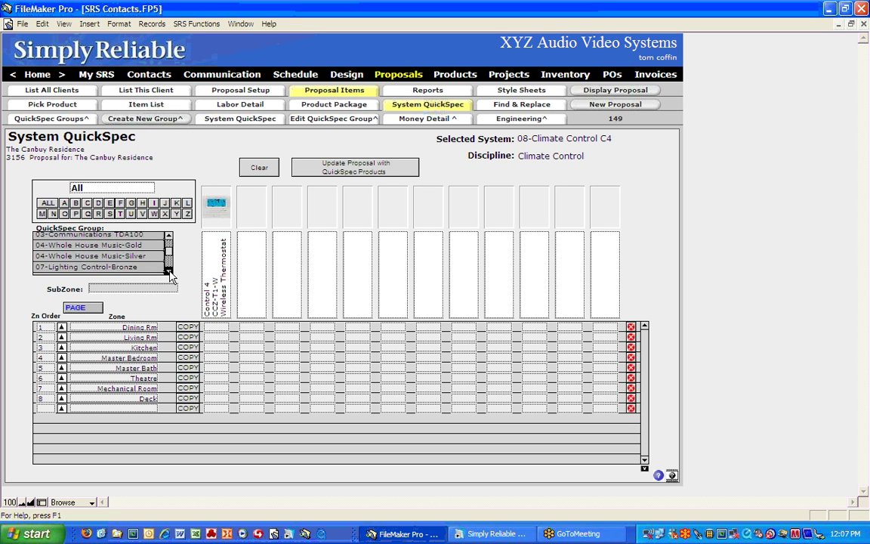
pyautogui.moveTo(170, 272); pyautogui.dragTo(170, 271)
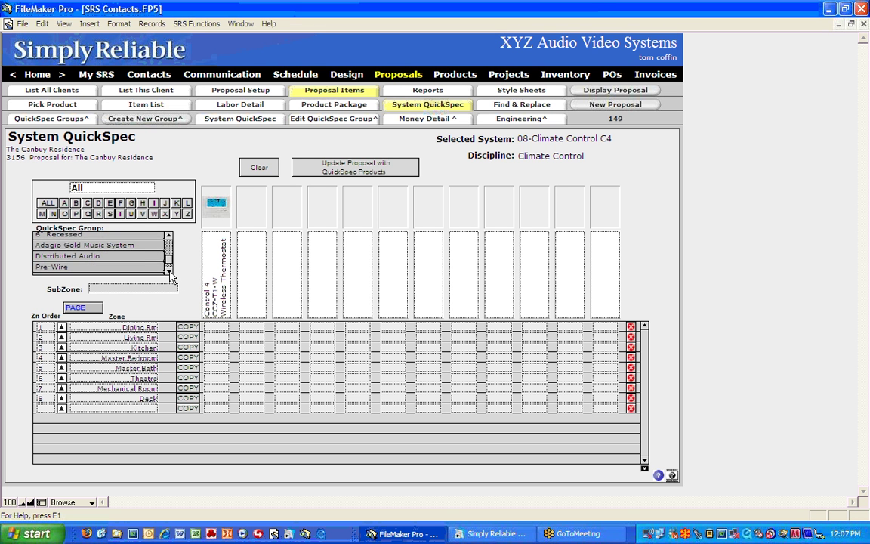
pyautogui.click(108, 246)
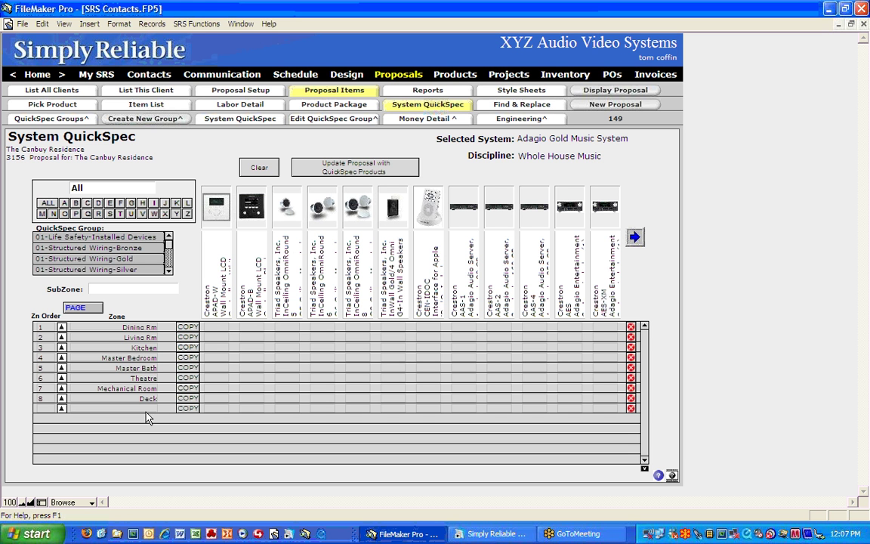
# - Enter one APAD-W for the Dining Rm, Kitchen, Master Bedroom and Master Bath, one APAD-B for the Living Rm, and one CEN-IDOC for the Kitchen
pyautogui.click(215, 328)
pyautogui.write('1')
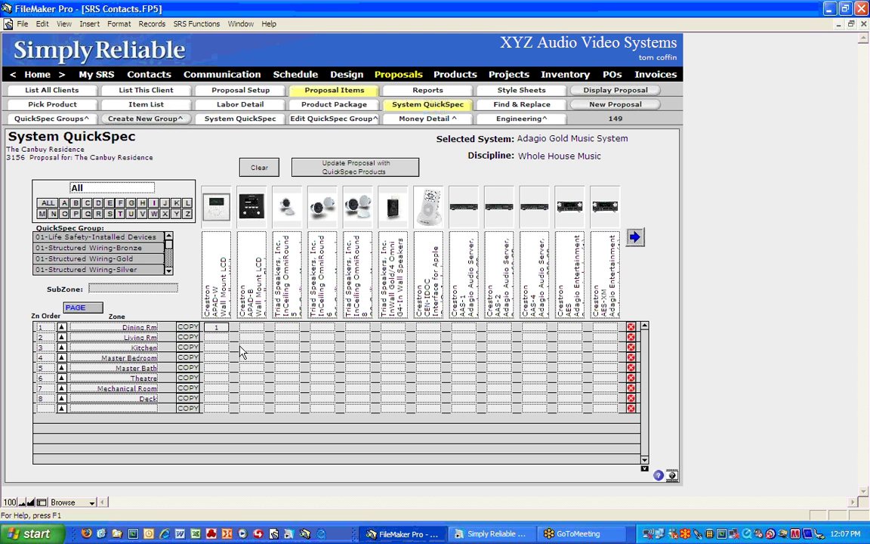
pyautogui.click(222, 305)
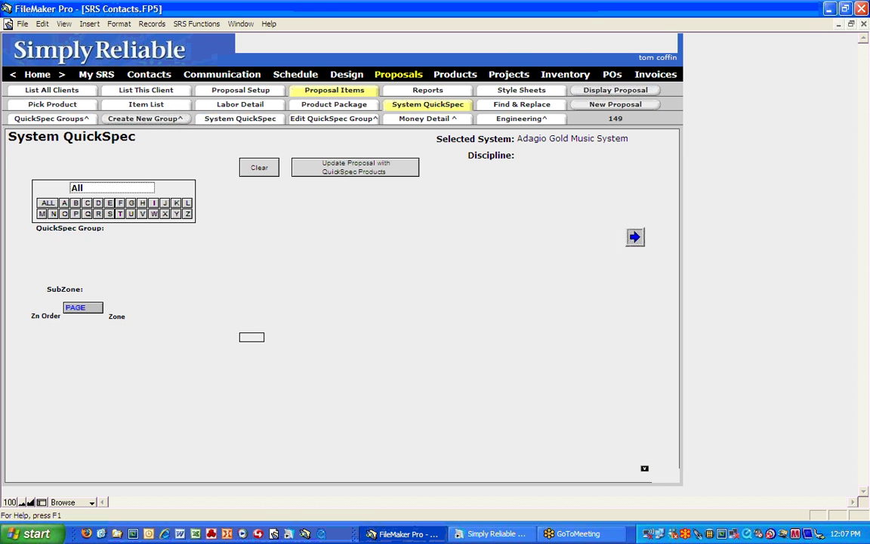
pyautogui.write('1')
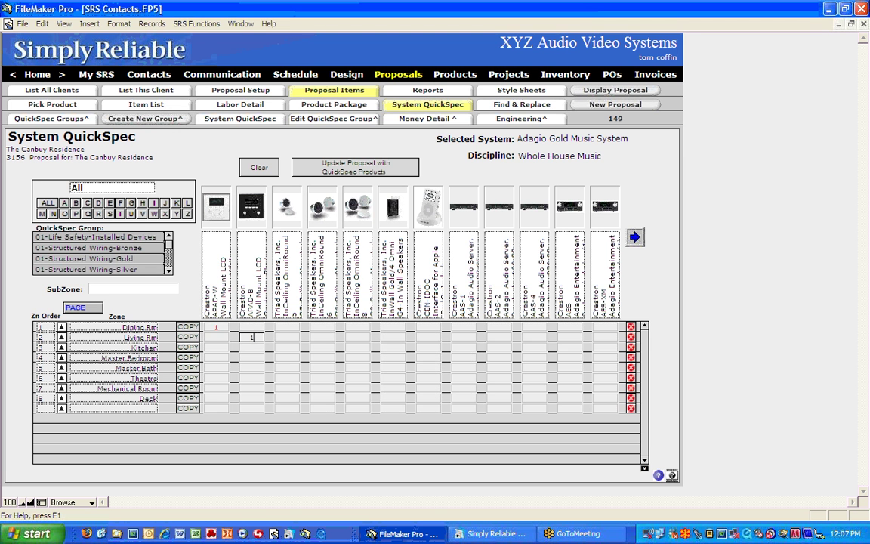
pyautogui.click(225, 349)
pyautogui.click(427, 348)
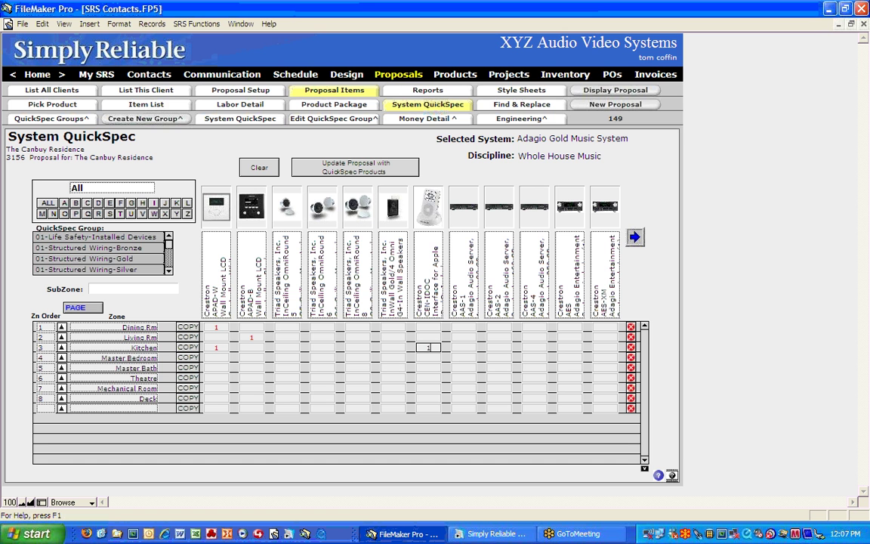
pyautogui.click(215, 357)
pyautogui.click(216, 367)
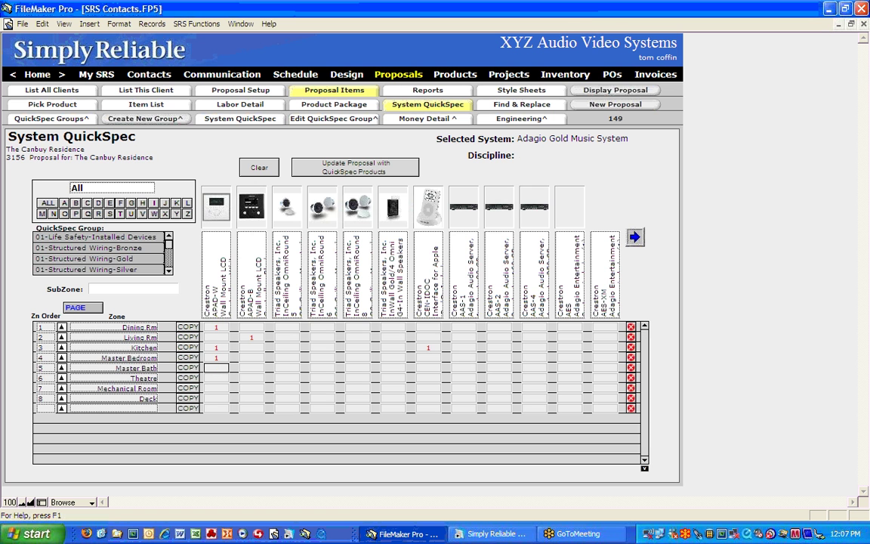
pyautogui.write('1')
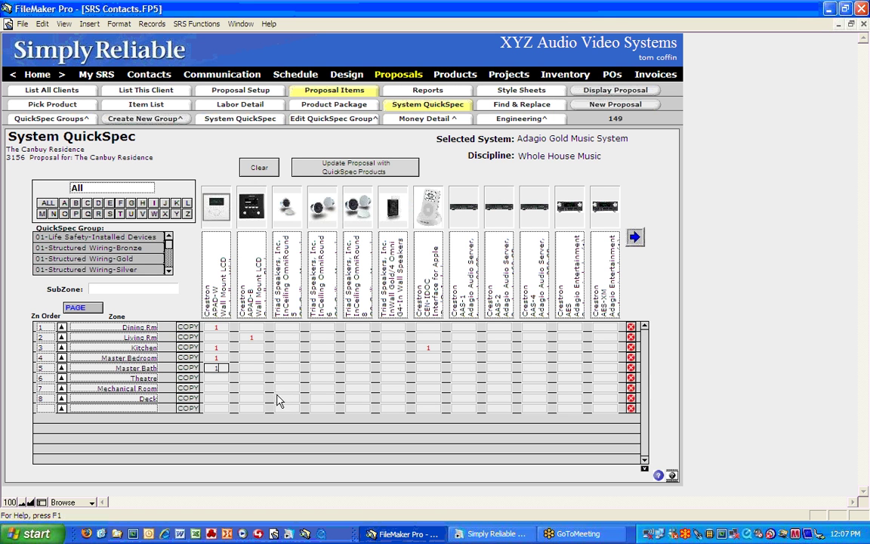
# - Enter two OmniRound 6 speakers for the Dining Rm, Kitchen, Master Bedroom and Master Bath, and two InWall Gold/4 Omni speakers for the Living Rm
pyautogui.click(323, 327)
pyautogui.write('2')
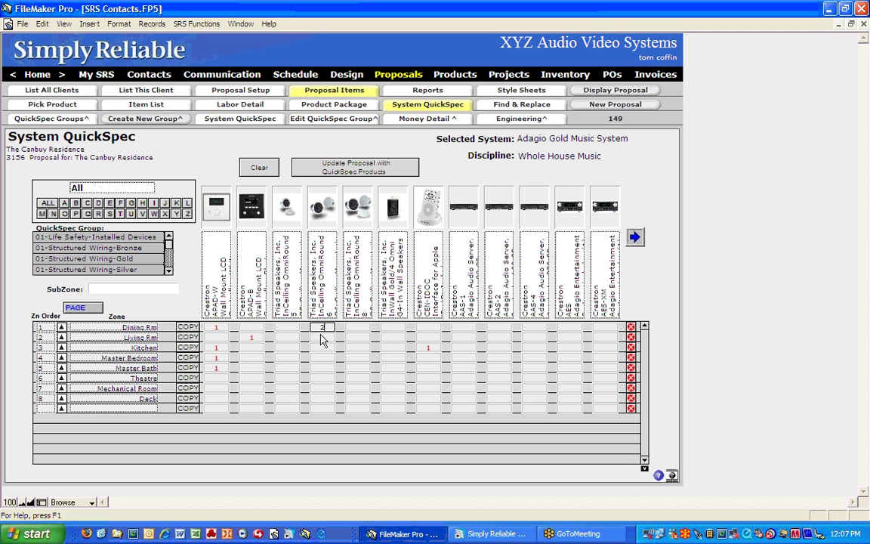
pyautogui.click(393, 339)
pyautogui.write('2')
pyautogui.click(323, 349)
pyautogui.write('2')
pyautogui.click(322, 360)
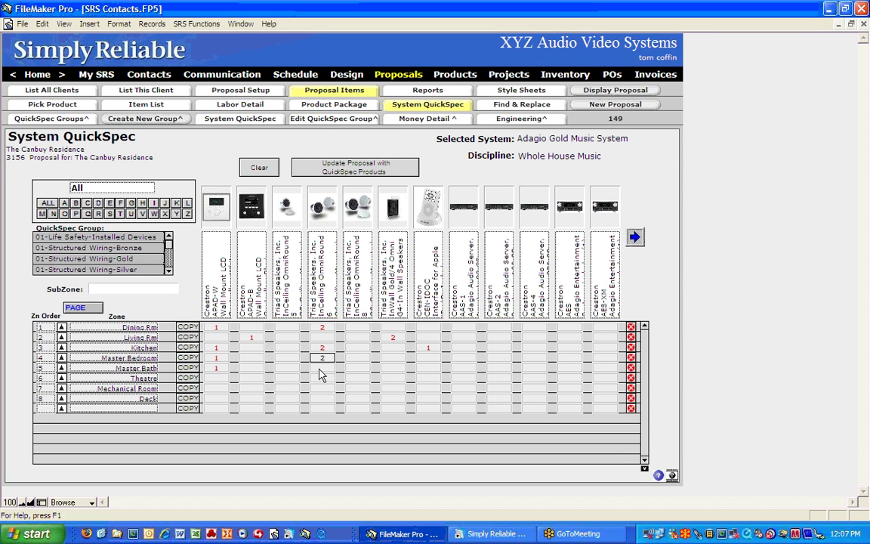
pyautogui.write('2')
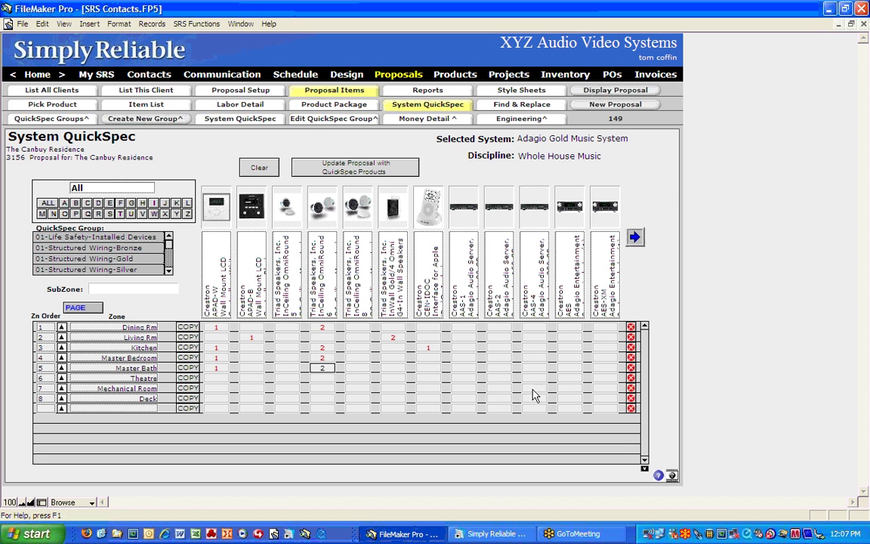
# - Enter one Crestron AES Adagio Entertainment unit for the Mechanical Room and commit the quantities
pyautogui.click(568, 388)
pyautogui.write('1')
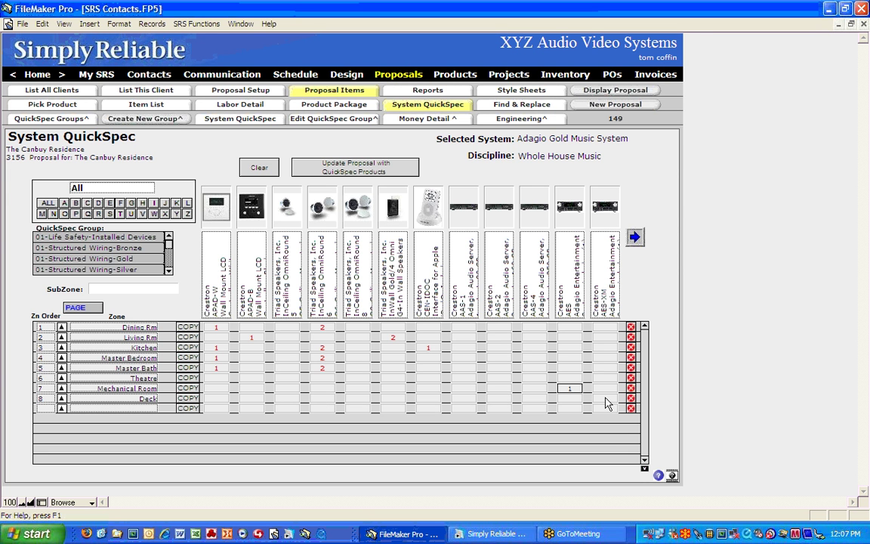
pyautogui.click(657, 287)
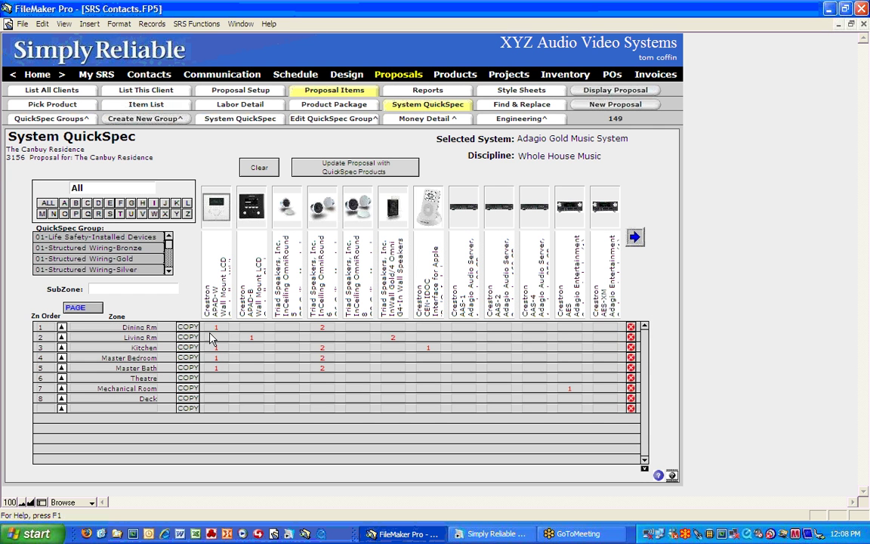
# - Set the Living Rm quantity of InWall Gold/4 Omni speakers to 4
pyautogui.click(392, 337)
pyautogui.doubleClick(392, 337)
pyautogui.write('4')
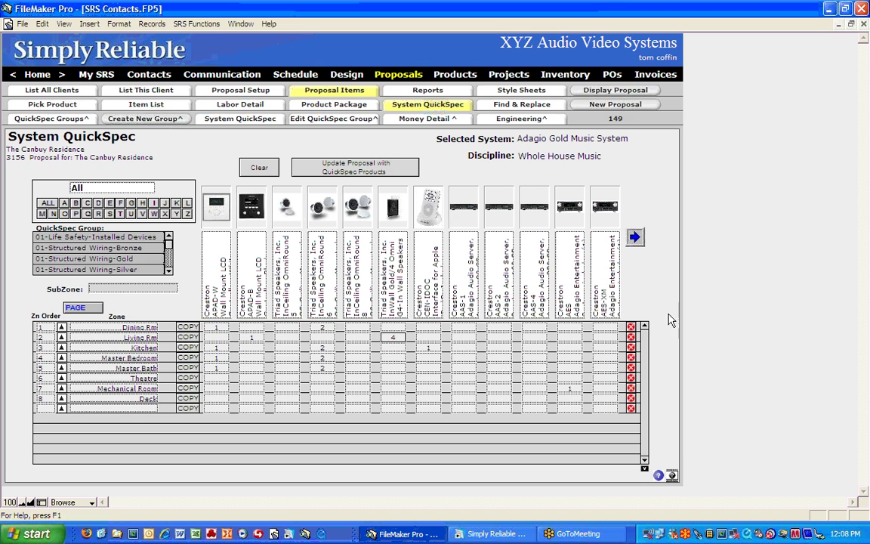
# - Commit the zone quantities and update the proposal with the QuickSpec products
pyautogui.click(654, 295)
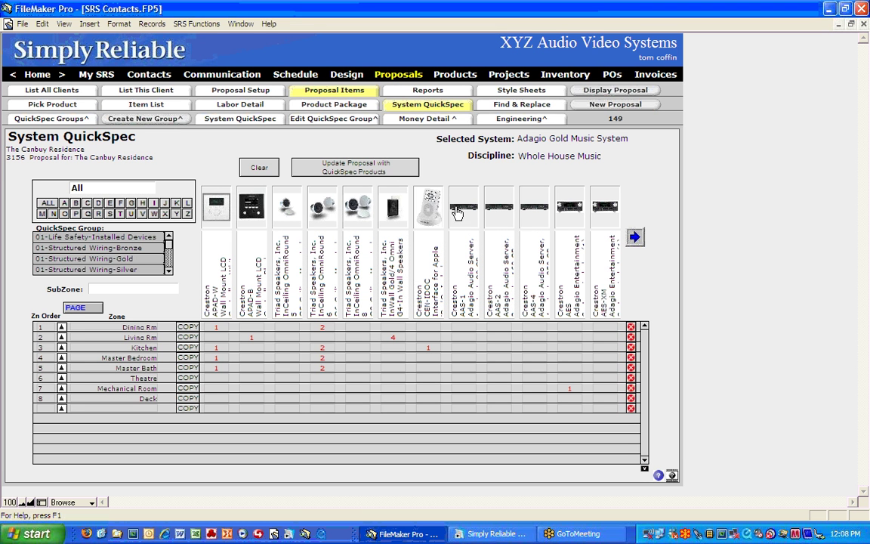
pyautogui.click(323, 168)
pyautogui.click(366, 171)
pyautogui.click(369, 167)
# - Go to product package insertion, clear the item filters, and set the zone to Theatre and the discipline to Home Theatre
pyautogui.click(321, 104)
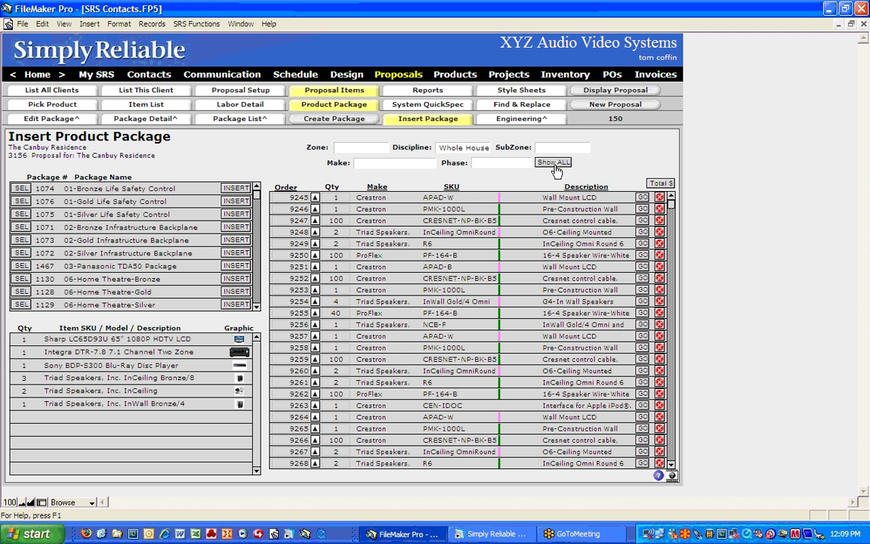
pyautogui.click(553, 163)
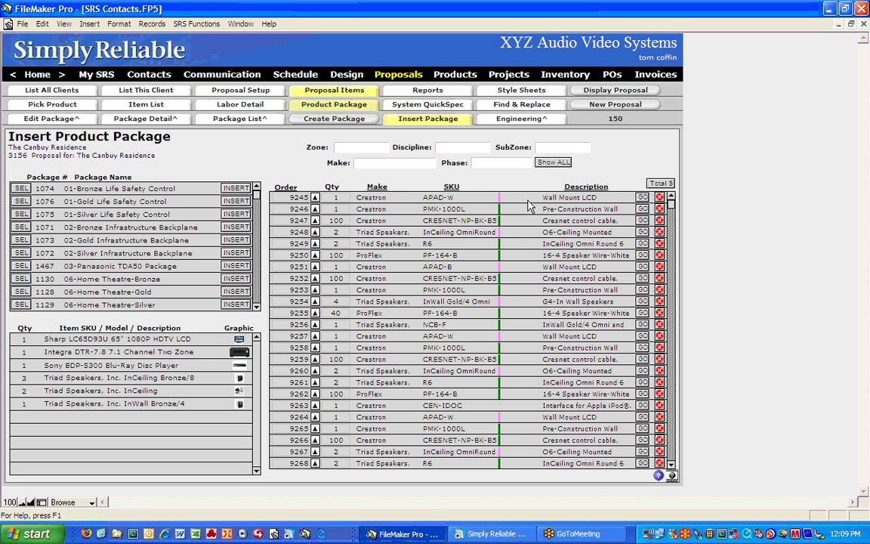
pyautogui.click(384, 149)
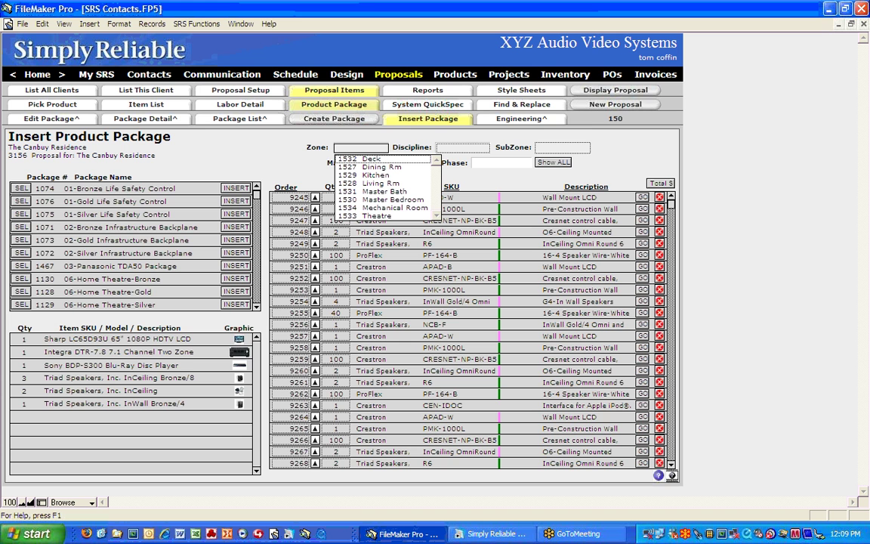
pyautogui.click(381, 216)
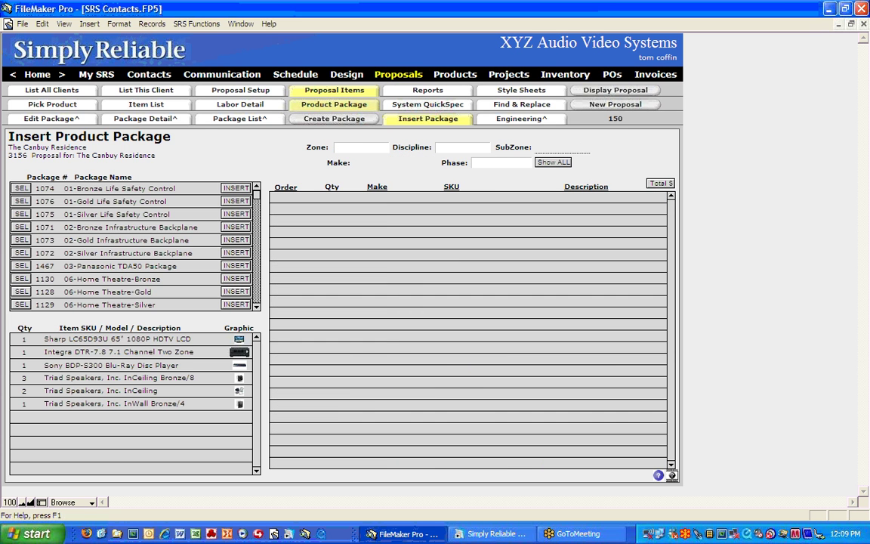
pyautogui.click(484, 149)
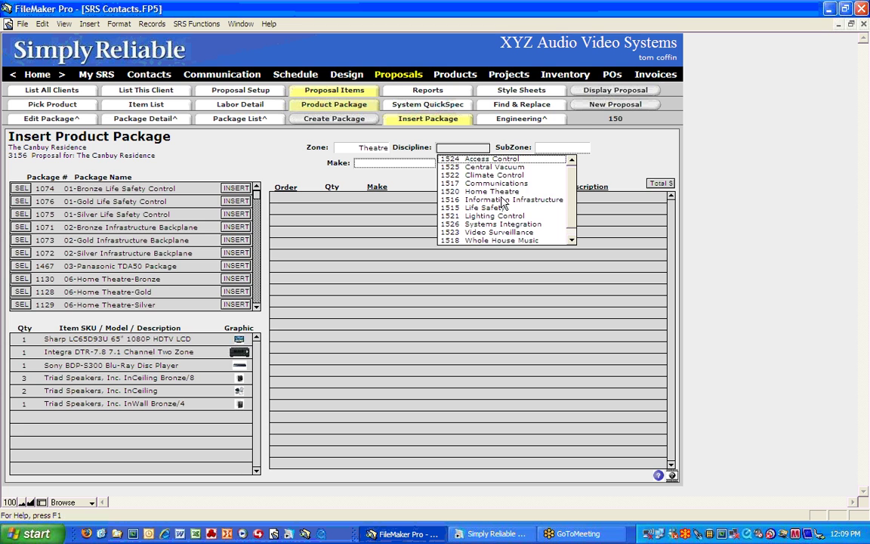
pyautogui.click(456, 191)
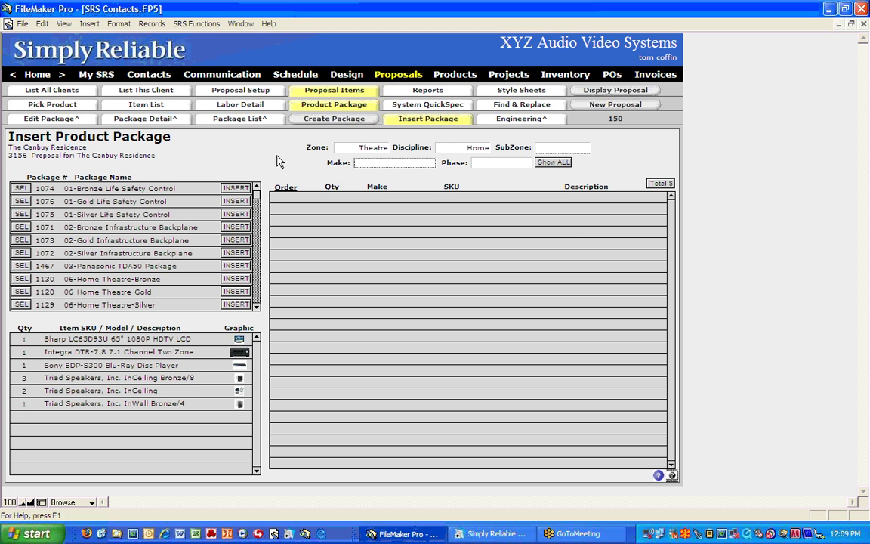
# - Select the 06-Home Theatre-Silver package and insert it into the Theatre zone
pyautogui.click(256, 307)
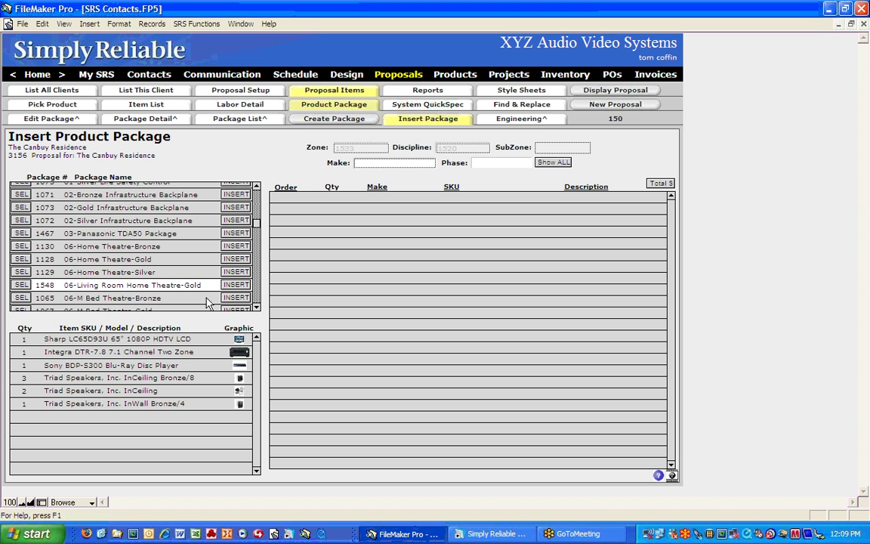
pyautogui.click(21, 272)
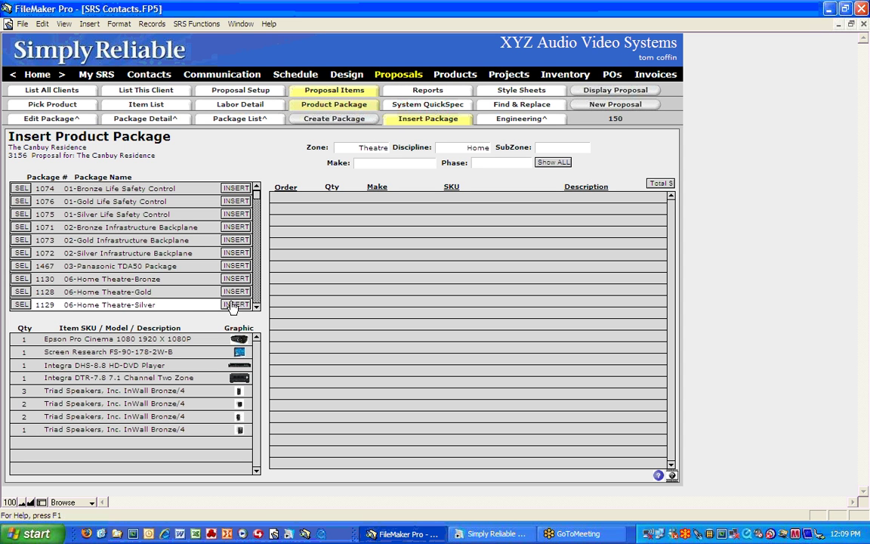
pyautogui.click(233, 304)
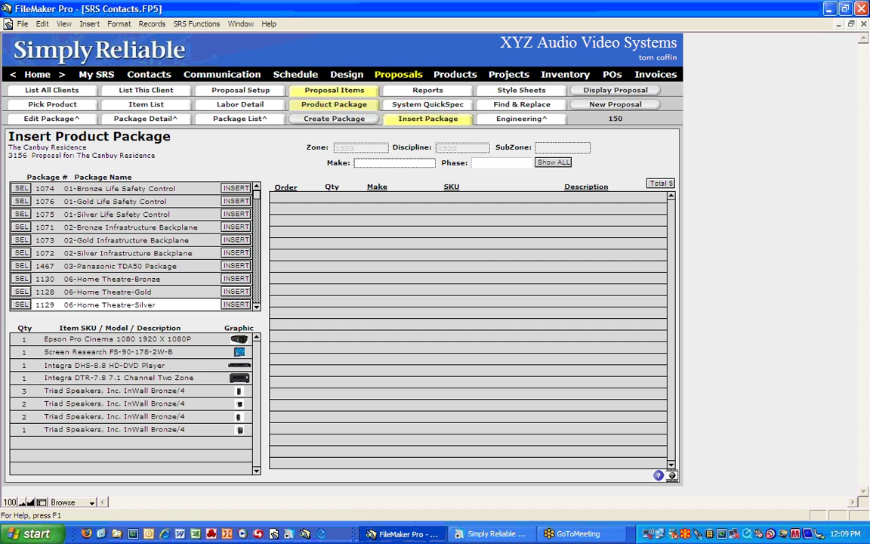
pyautogui.click(235, 304)
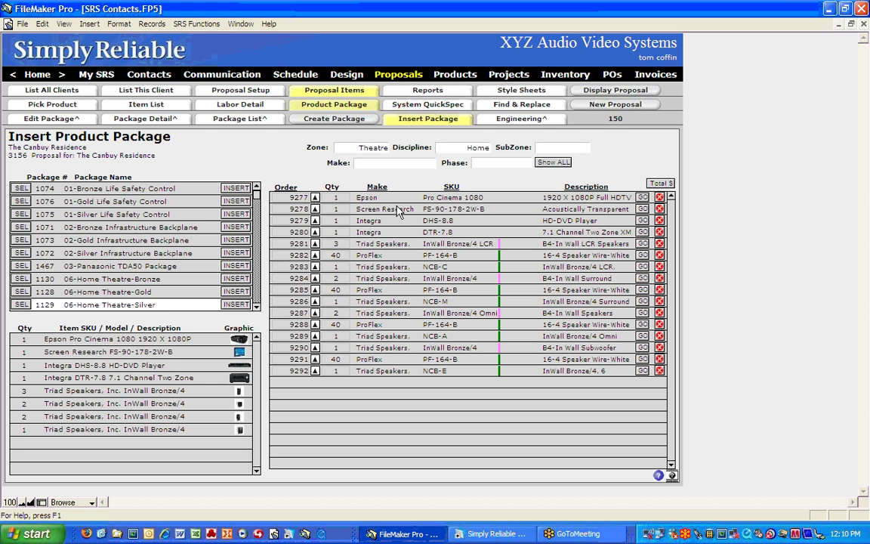
# - Filter the proposal pick products by manufacturer Sony and add the BDP-S300 Blu-Ray Disc Player to the Theatre
pyautogui.click(65, 106)
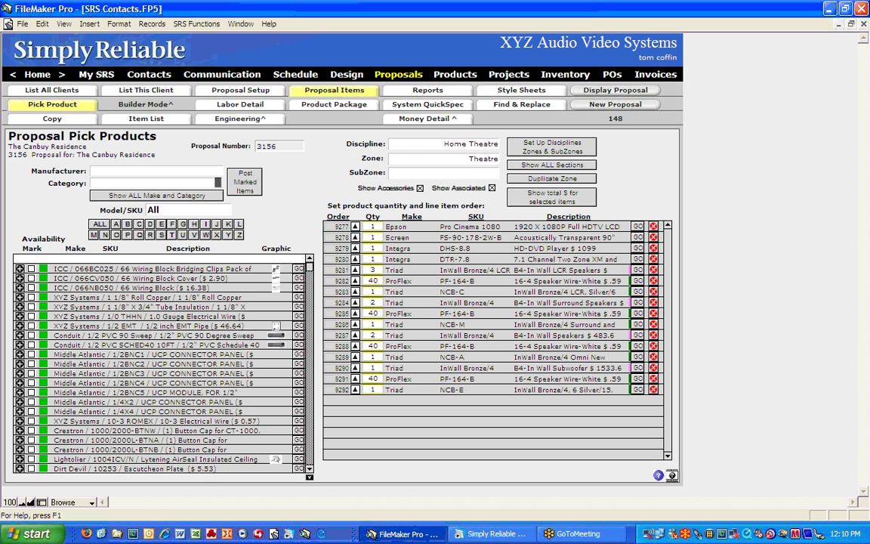
pyautogui.click(200, 171)
pyautogui.write('s')
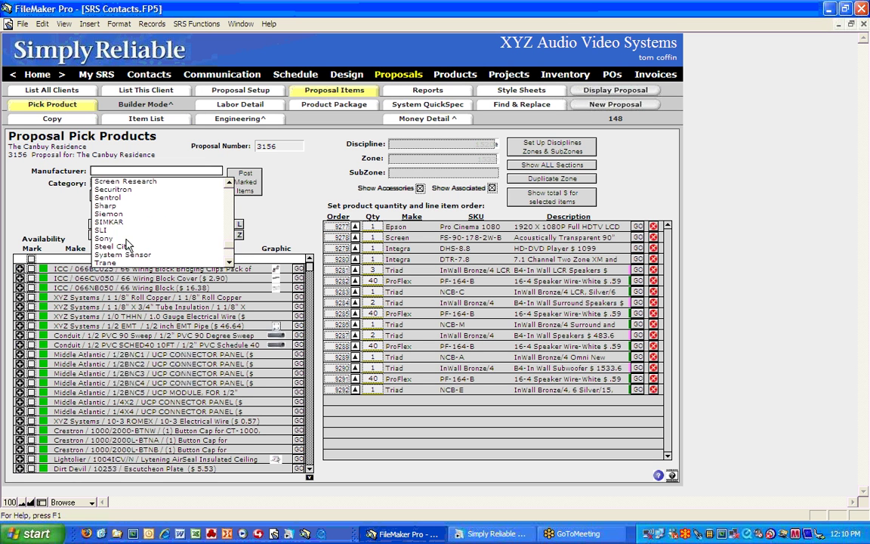
pyautogui.click(98, 215)
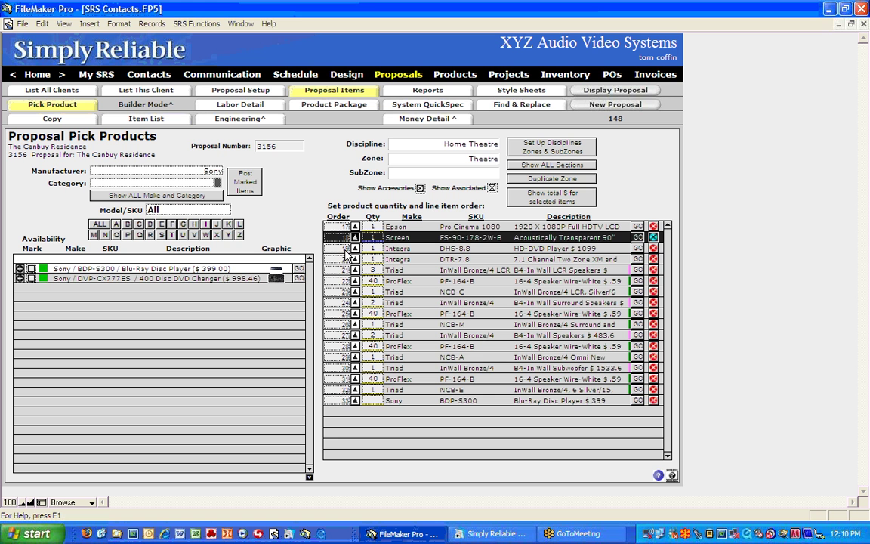
# - Set the line order of the Sony BDP-S300 to 19 and delete the Integra DHS-8.8 HD-DVD Player it replaces
pyautogui.click(338, 401)
pyautogui.write('19')
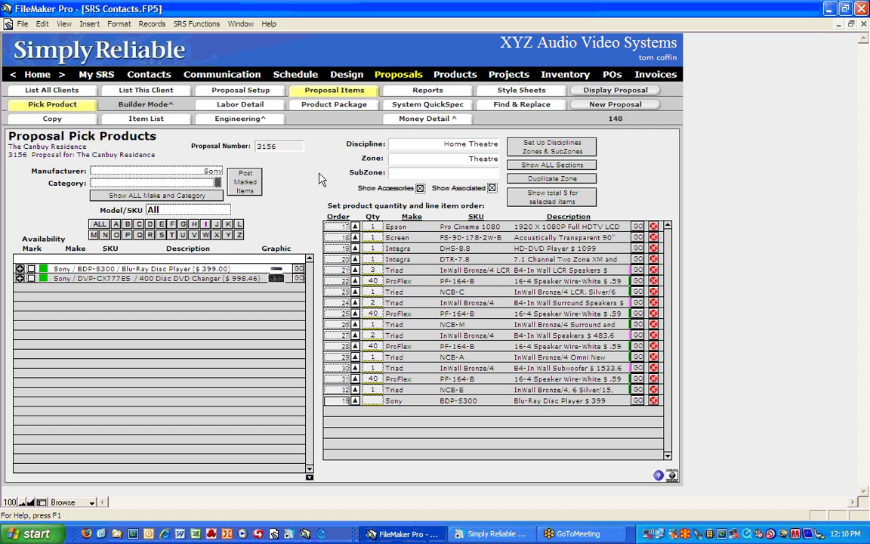
pyautogui.click(319, 179)
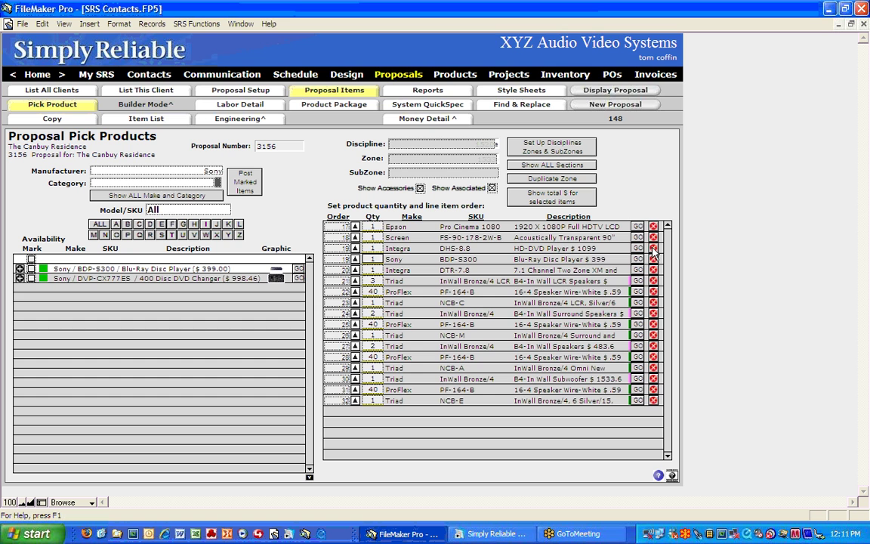
pyautogui.click(652, 247)
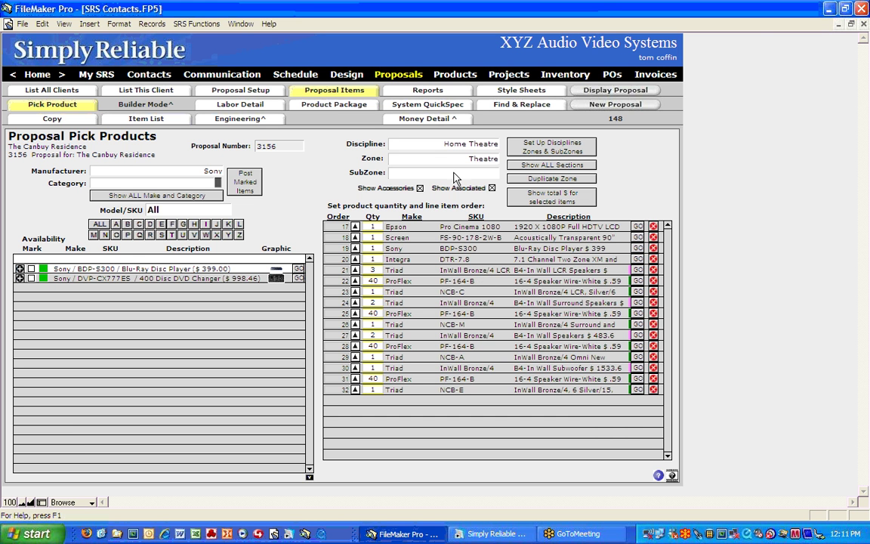
# - Apply the New Construction Payment Plan in the proposal's money detail and update the dollar totals
pyautogui.click(427, 119)
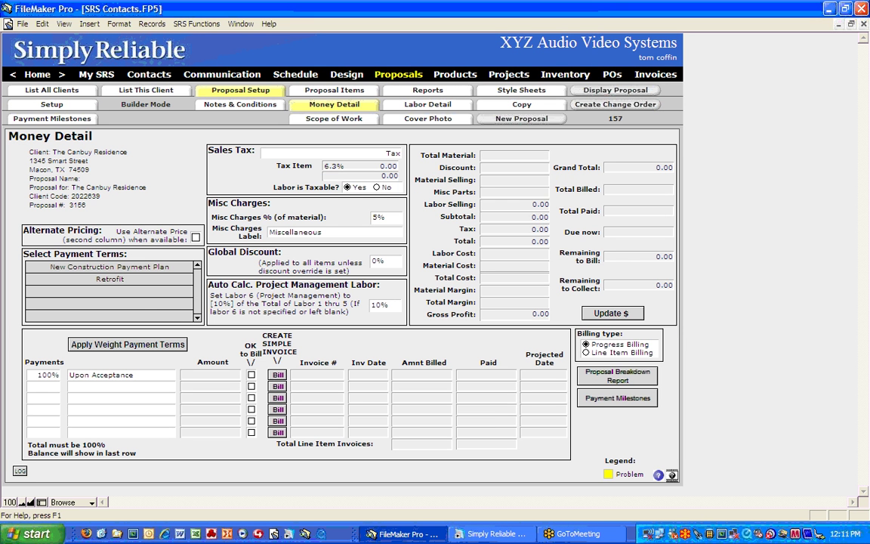
pyautogui.click(97, 268)
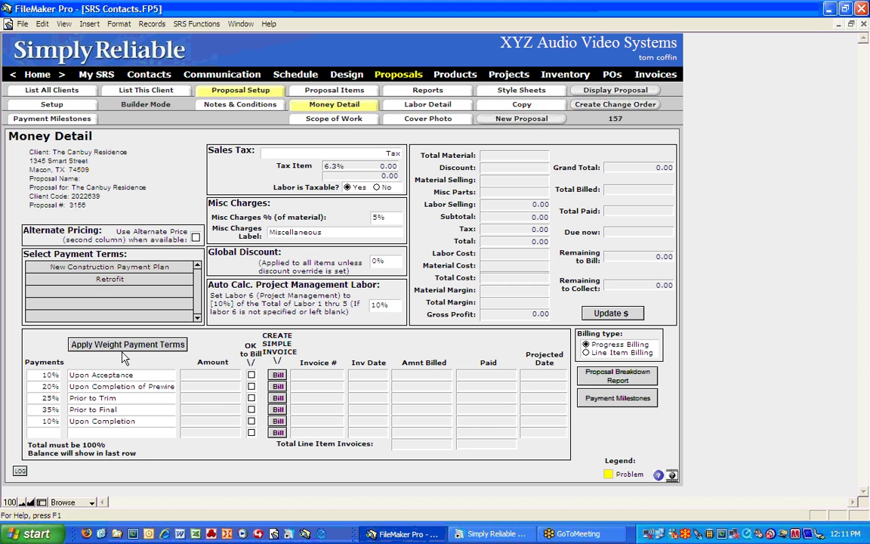
pyautogui.click(608, 312)
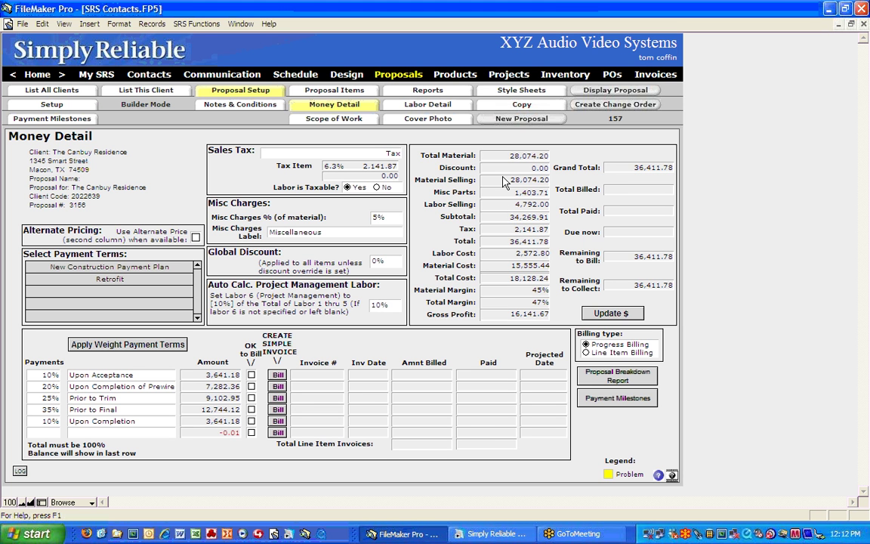
# - Open the proposal's labor breakdown and filter its line items to zone Living Rm and make Triad Speakers, Inc
pyautogui.click(445, 107)
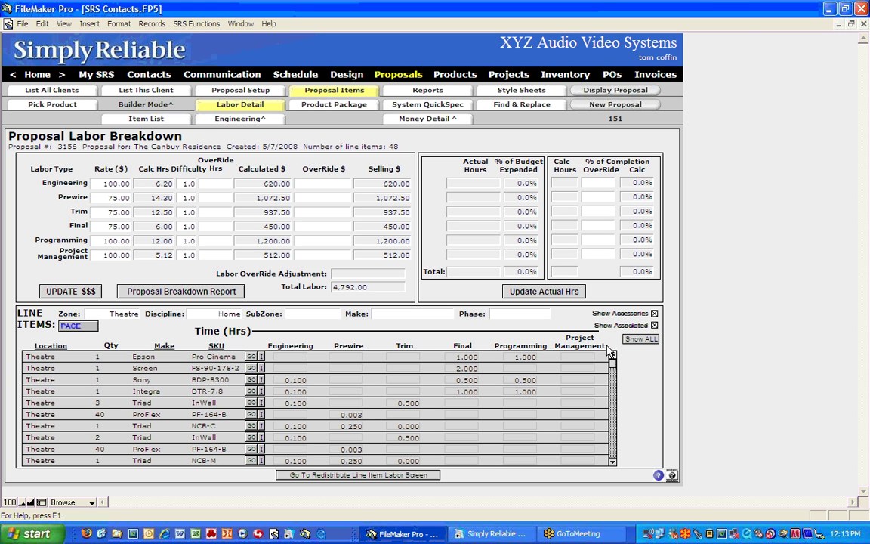
pyautogui.click(635, 342)
pyautogui.click(132, 314)
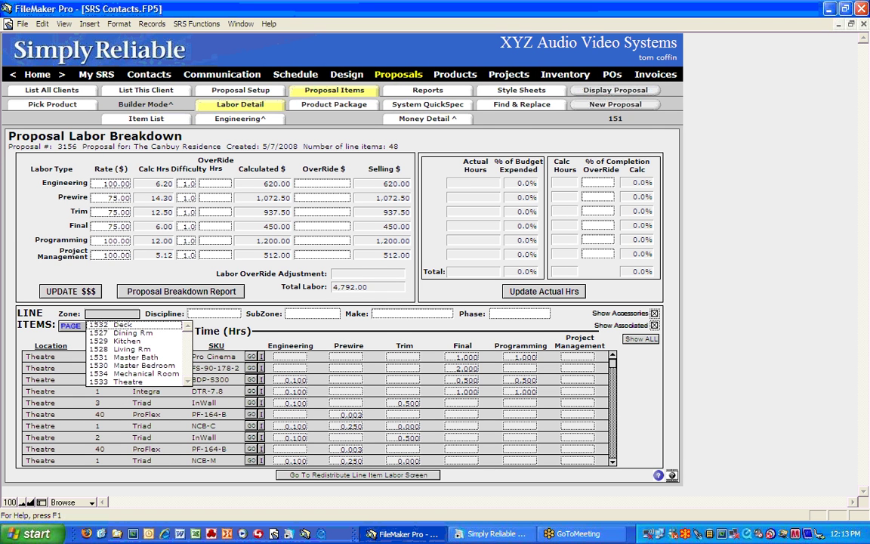
pyautogui.click(132, 349)
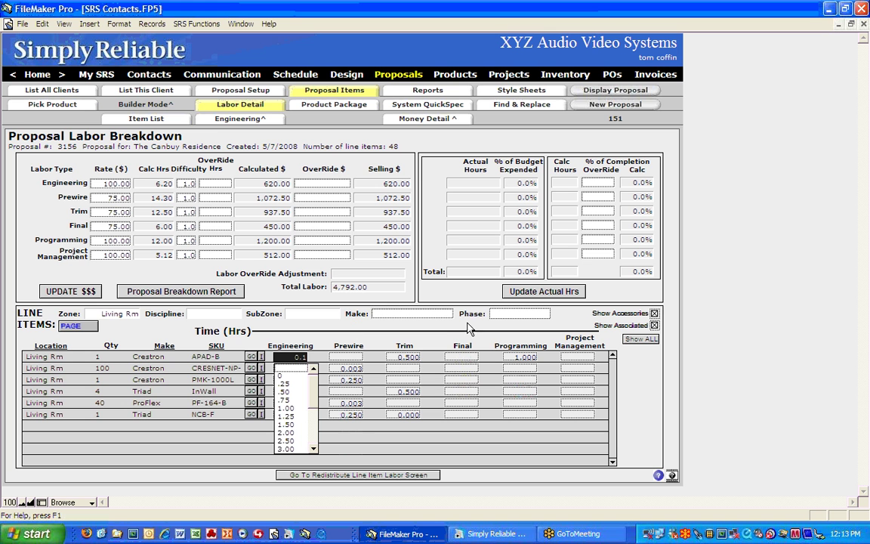
pyautogui.click(451, 321)
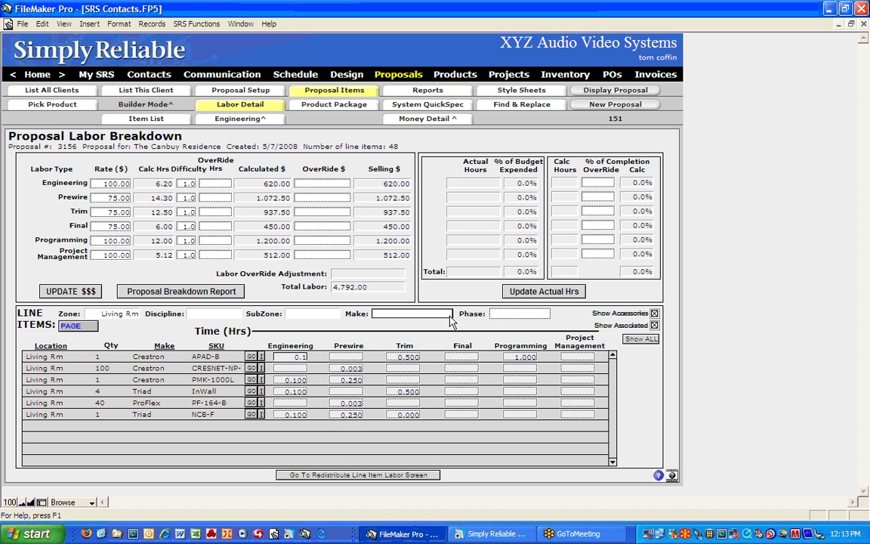
pyautogui.click(448, 316)
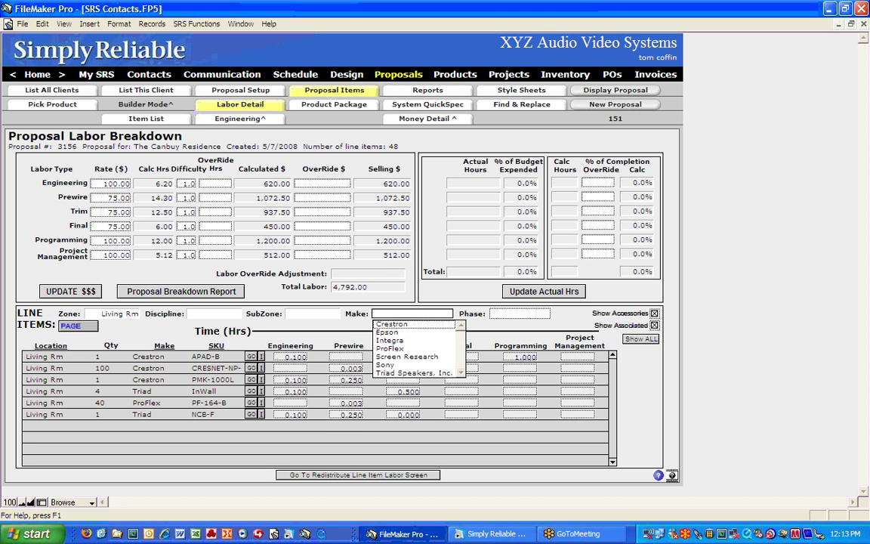
pyautogui.click(412, 372)
# - Set the labor hours of the Living Rm Triad InWall speakers to 1.00 for Trim and .50 for Project Management
pyautogui.click(291, 368)
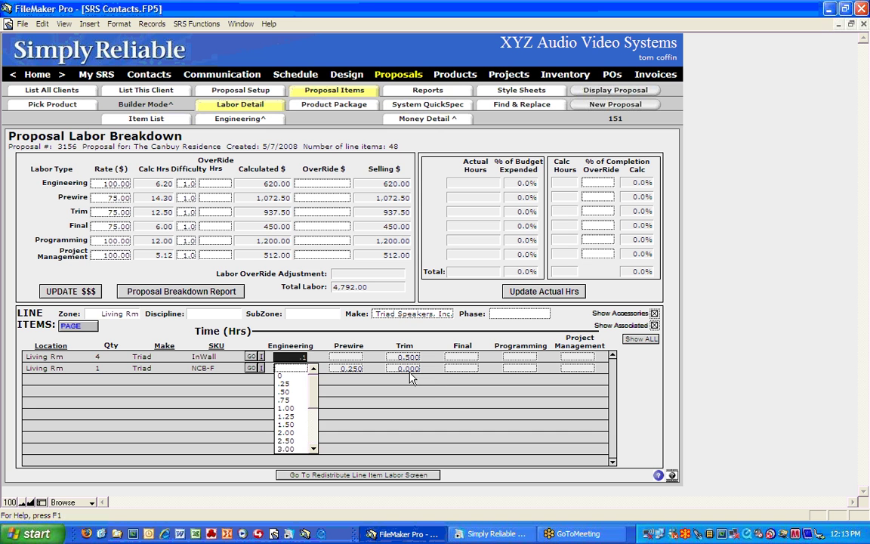
pyautogui.write('.1')
pyautogui.click(464, 410)
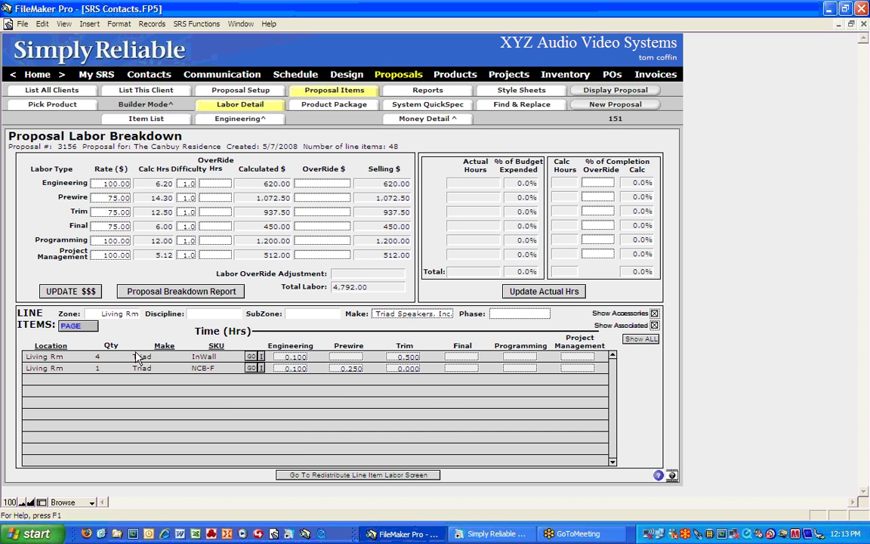
pyautogui.click(416, 357)
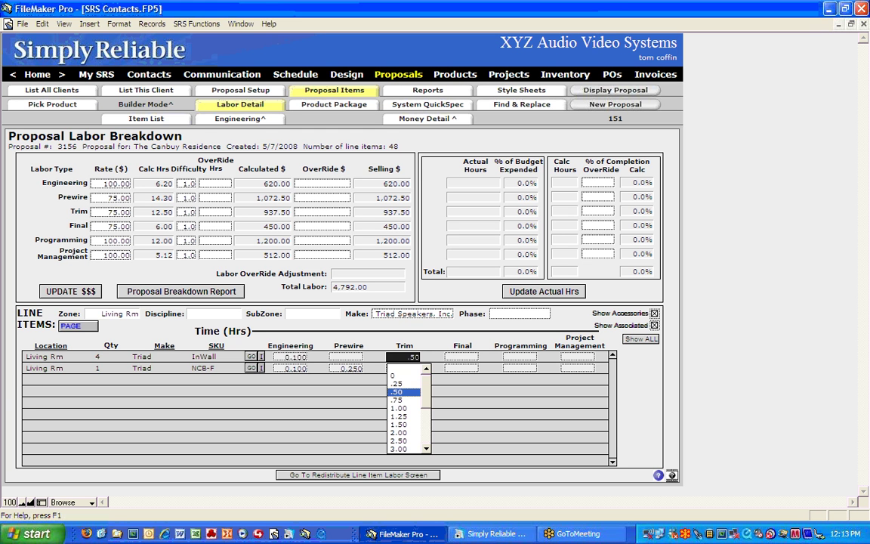
pyautogui.click(403, 409)
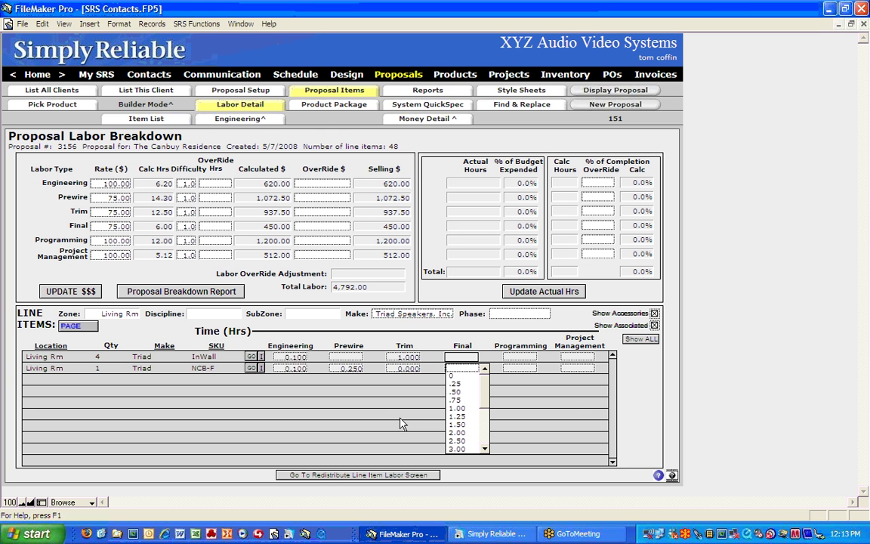
pyautogui.click(592, 366)
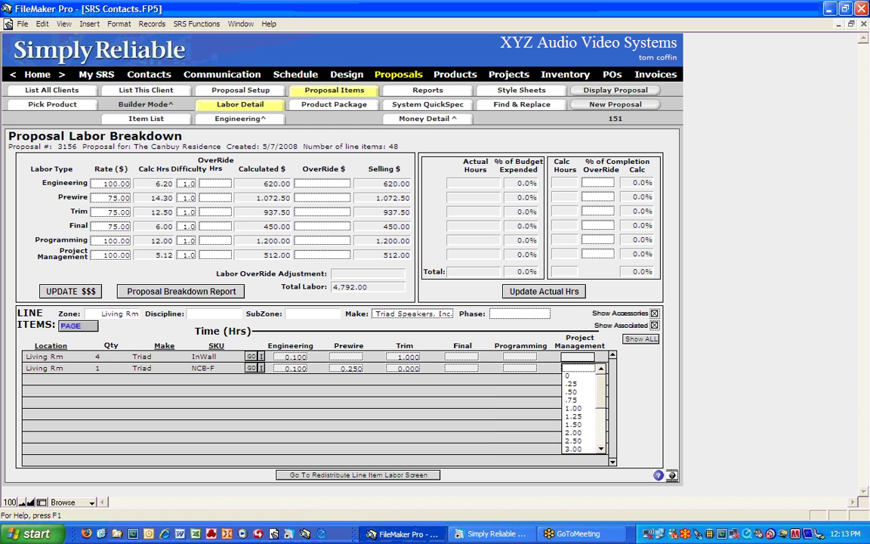
pyautogui.click(572, 391)
pyautogui.press('Tab')
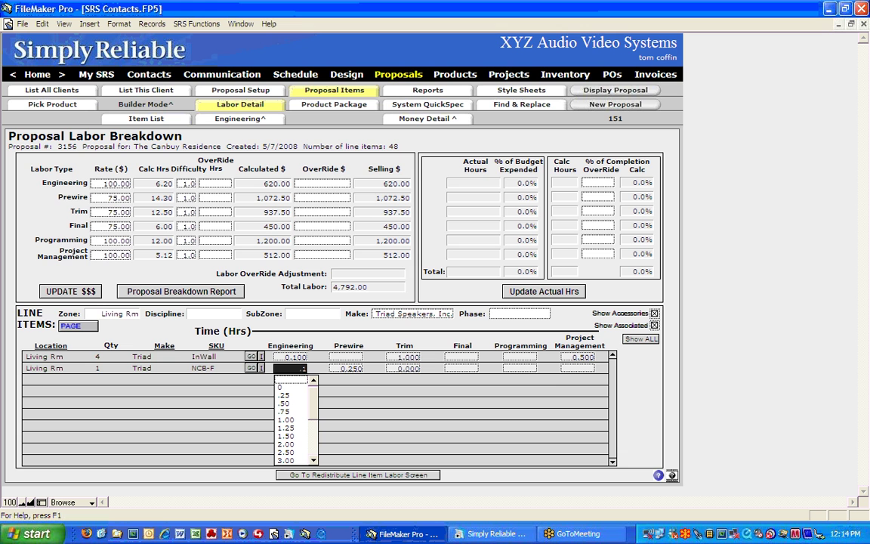
pyautogui.click(339, 369)
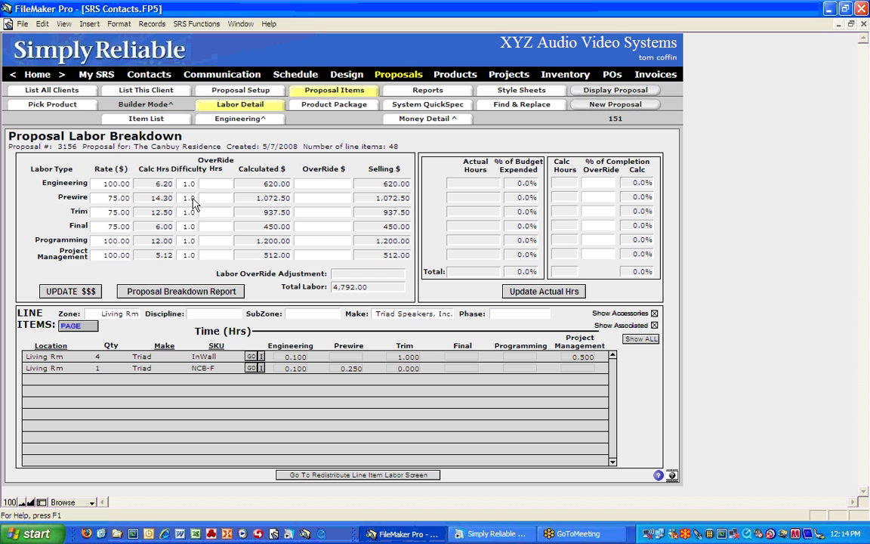
# - Set the difficulty factor of the Prewire labor to 1.75 in the labor breakdown
pyautogui.click(189, 197)
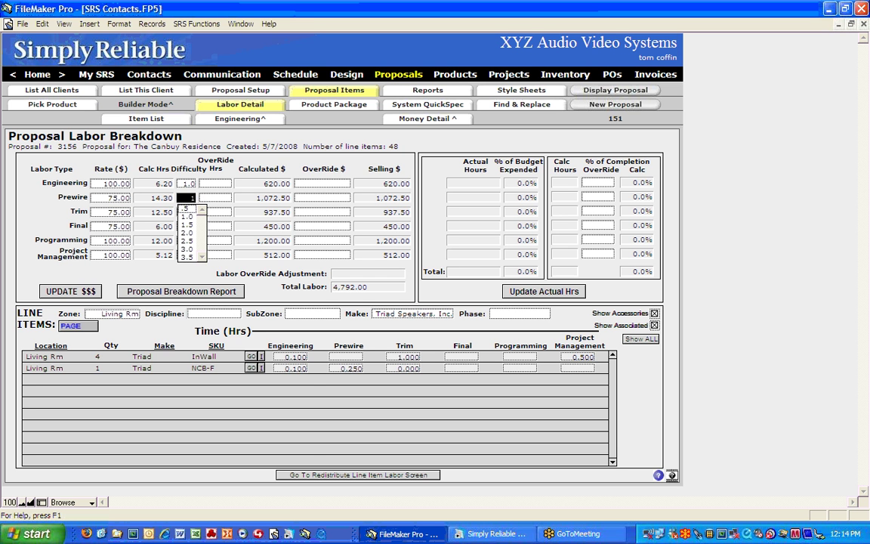
pyautogui.click(186, 224)
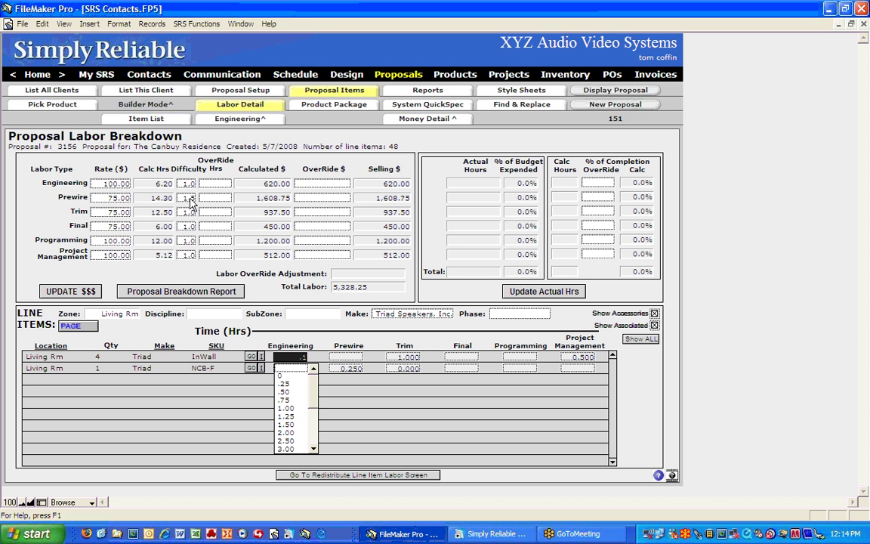
pyautogui.click(189, 197)
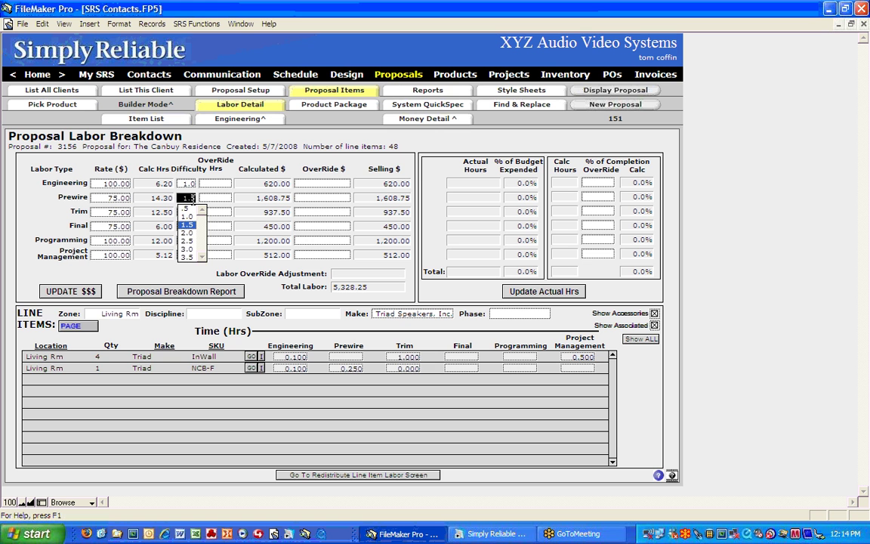
pyautogui.click(195, 225)
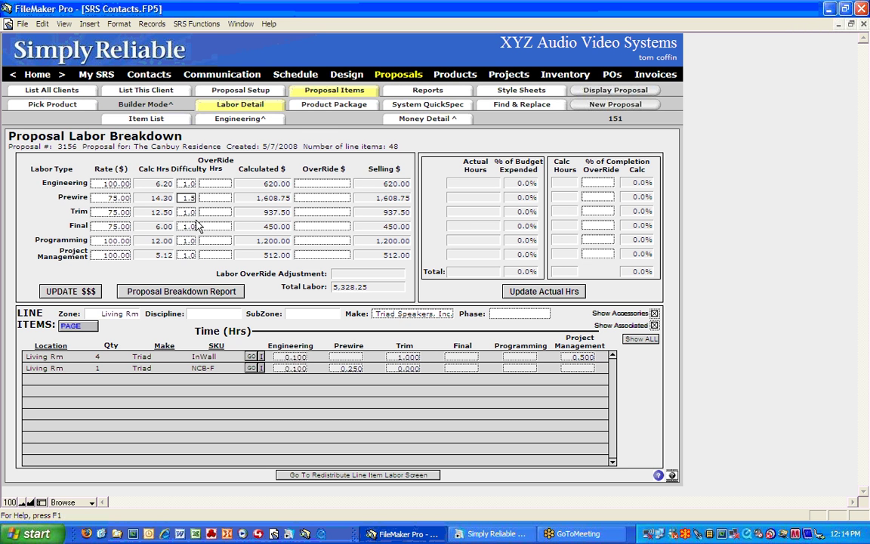
pyautogui.write('2')
pyautogui.press('BackSpace')
pyautogui.write('7')
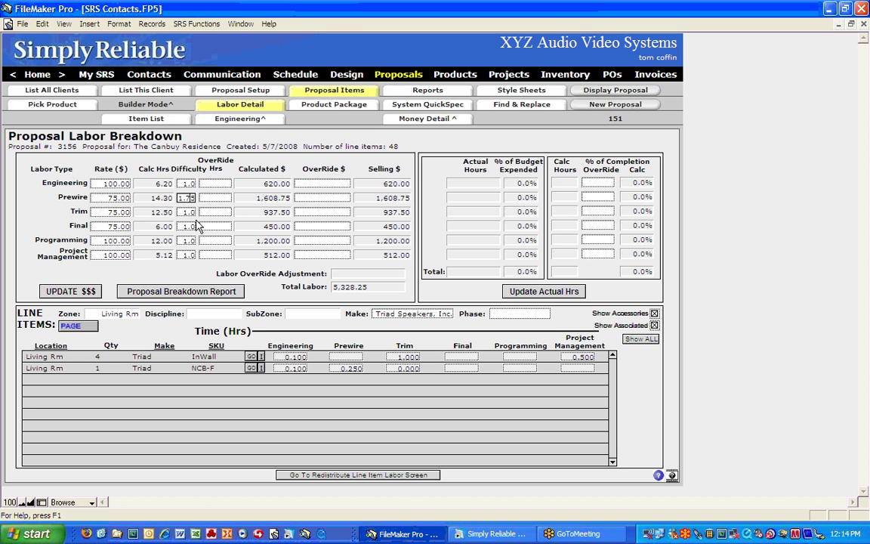
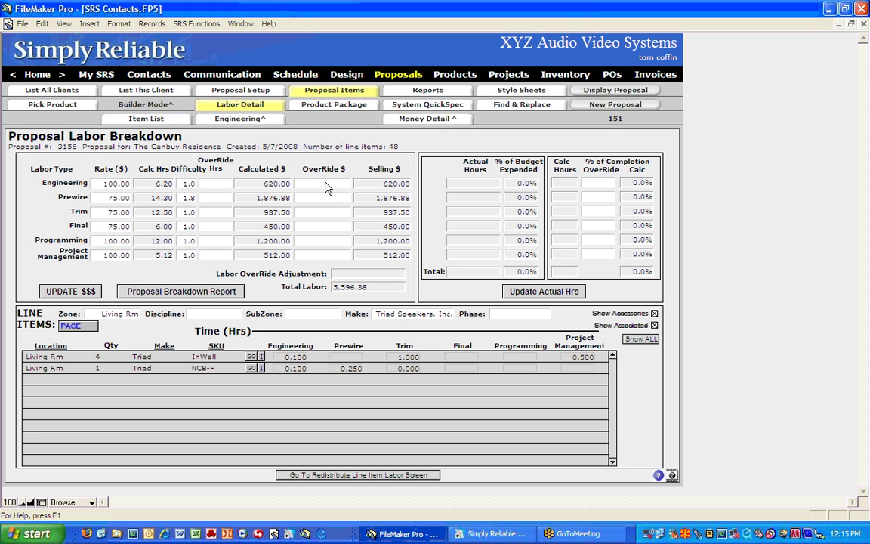
# - Override the Engineering labor with 8 hours and the Project Management labor with 600 dollars
pyautogui.click(204, 184)
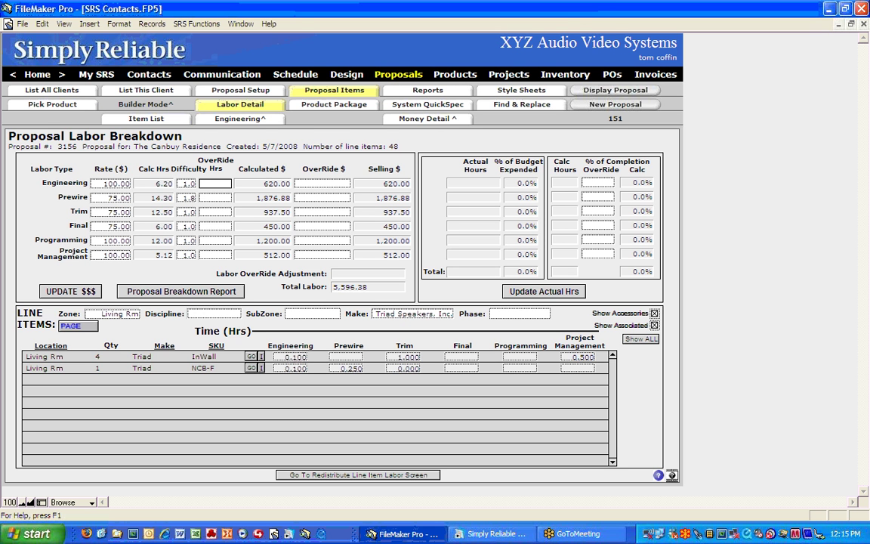
pyautogui.write('8')
pyautogui.click(265, 157)
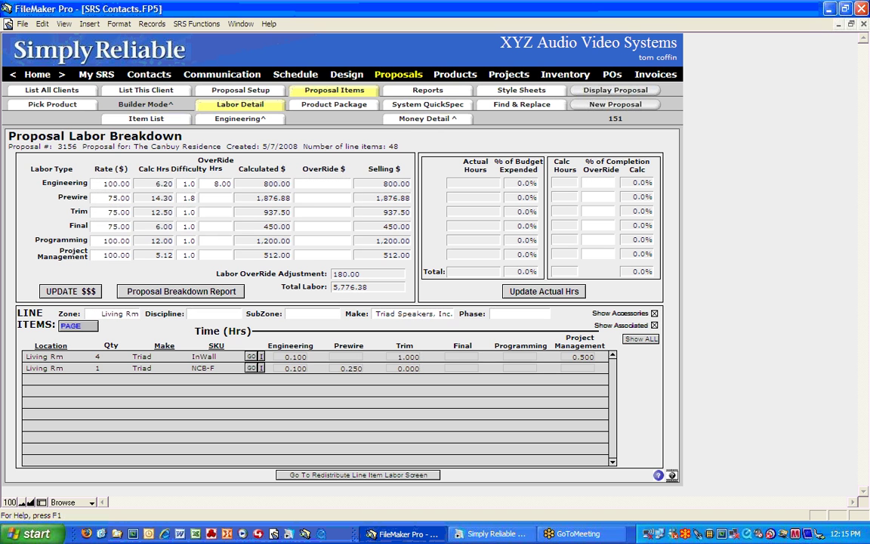
pyautogui.click(314, 257)
pyautogui.write('600')
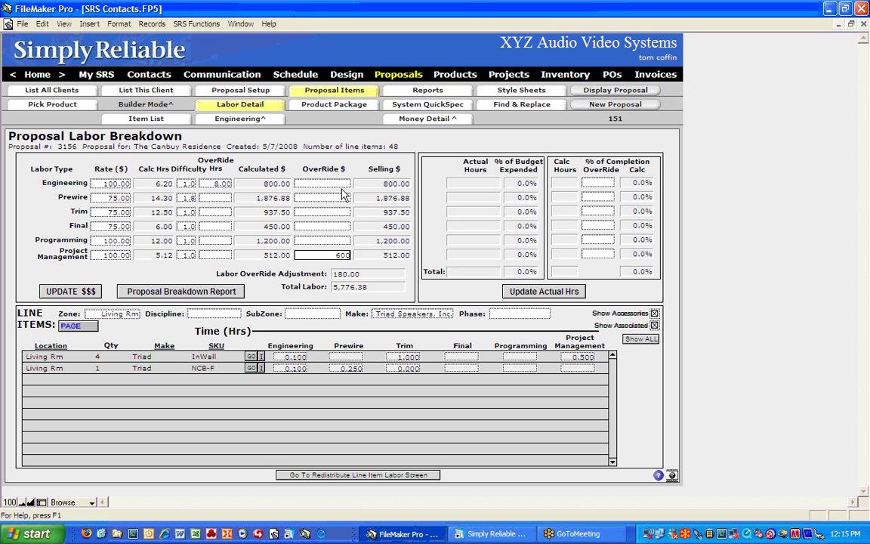
pyautogui.click(324, 166)
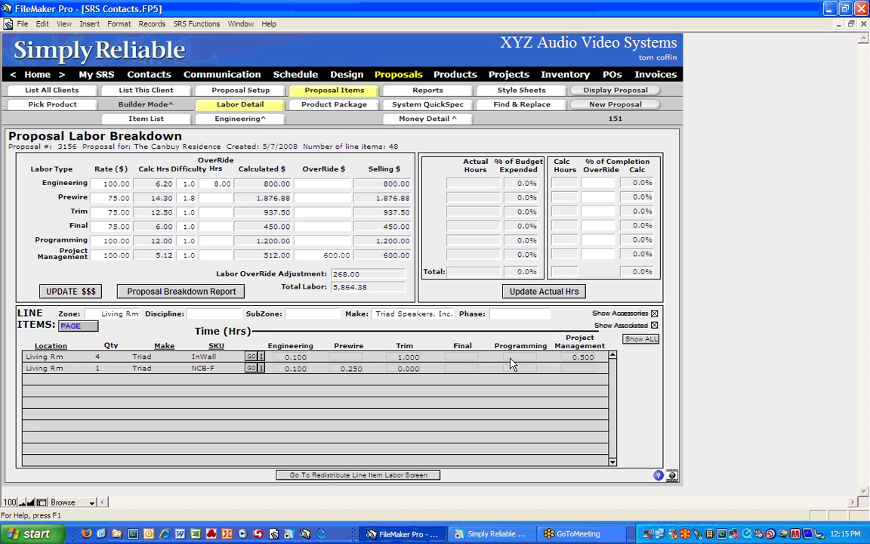
# - Clear the Project Management dollar override and the Engineering hours override
pyautogui.click(343, 257)
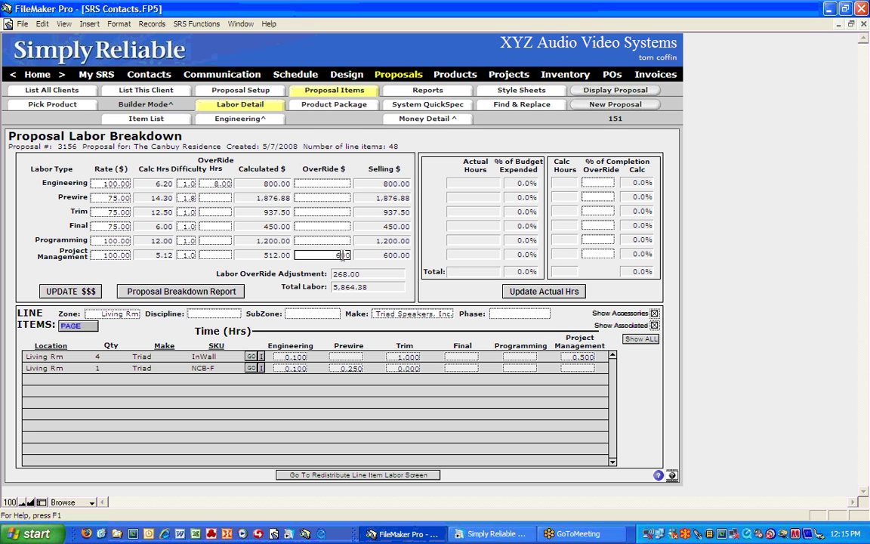
pyautogui.press('BackSpace')
pyautogui.press('BackSpace')
pyautogui.press('BackSpace')
pyautogui.click(227, 184)
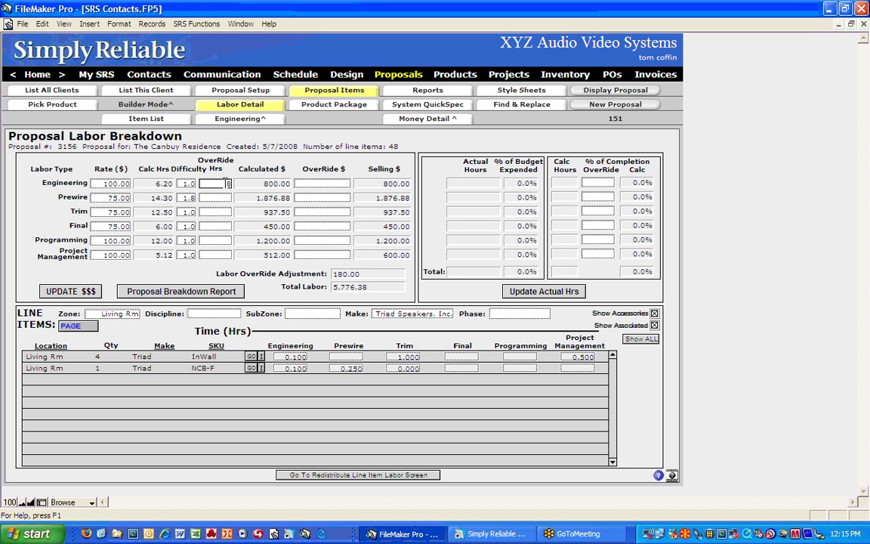
pyautogui.press('BackSpace')
pyautogui.click(440, 150)
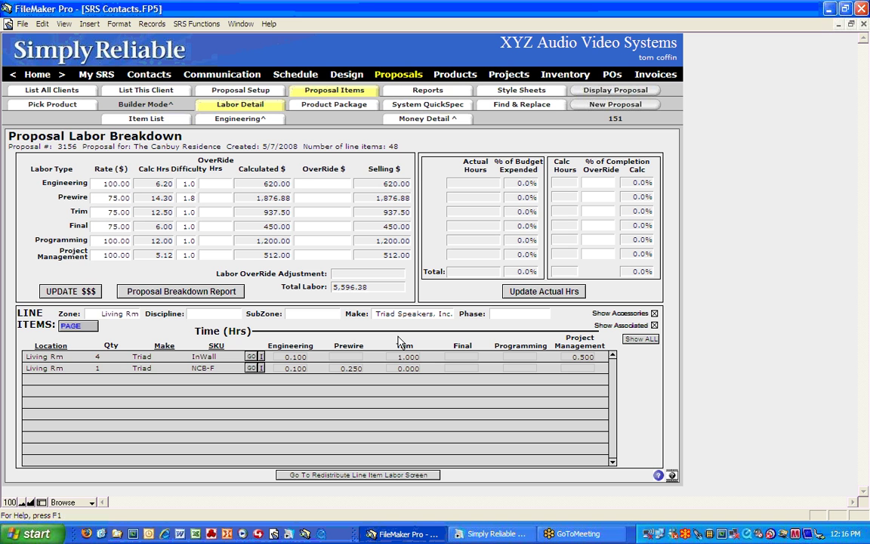
# - Update the proposal's dollar totals and open its Zone, Discipline, Subzone setup
pyautogui.click(89, 292)
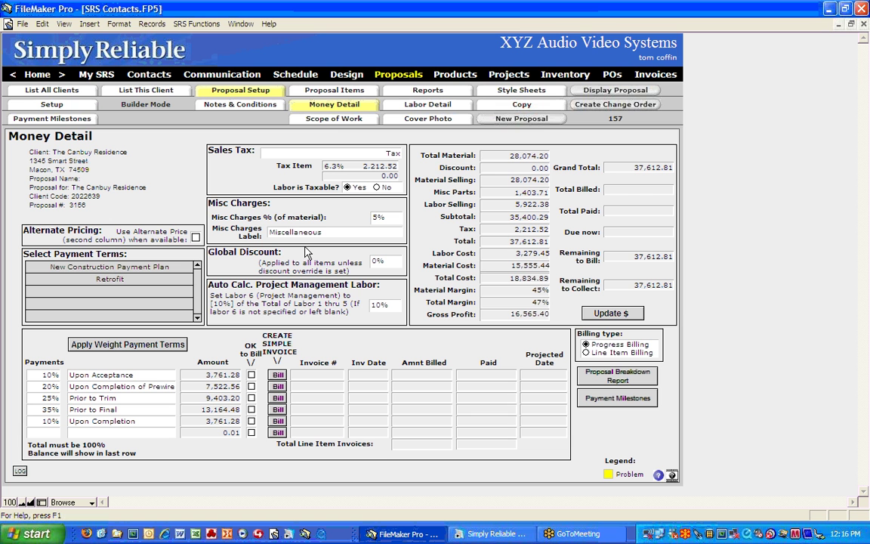
pyautogui.click(248, 96)
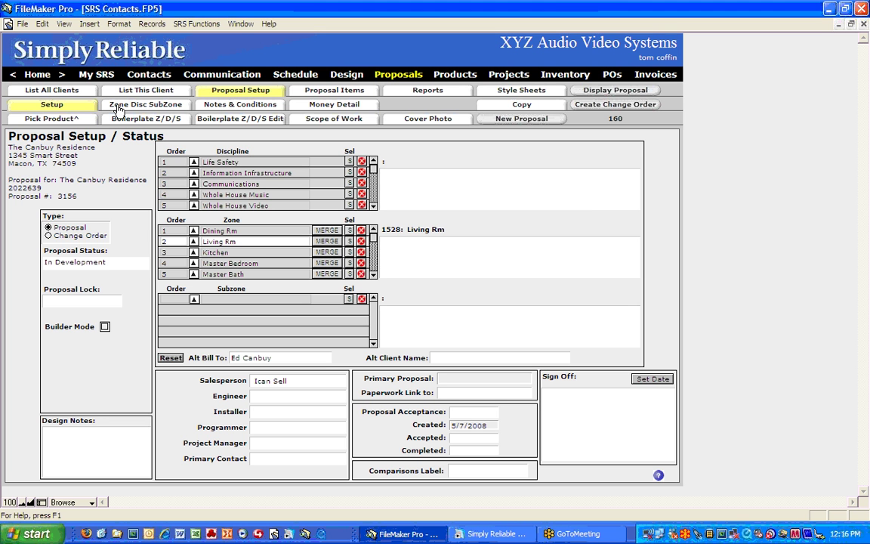
pyautogui.click(162, 107)
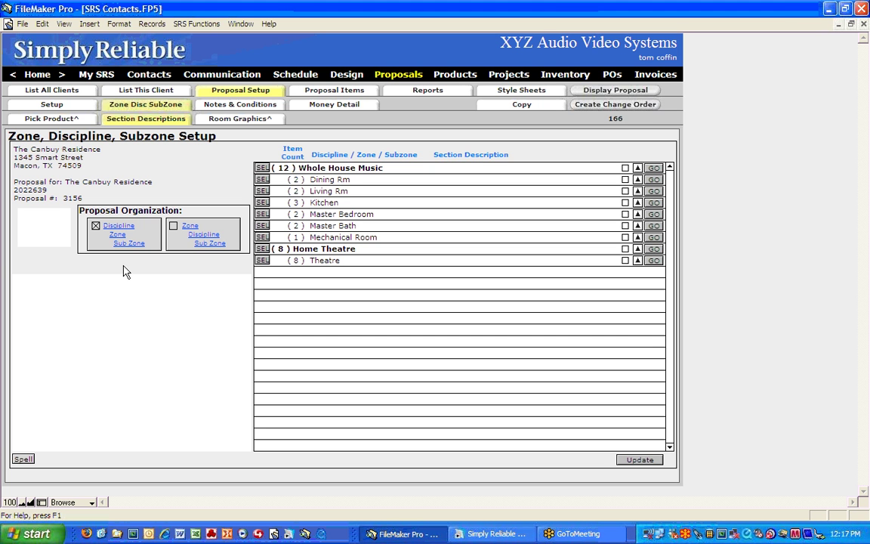
# - Try organizing the proposal by Zone, Discipline, Sub Zone and restore the Discipline, Zone, Sub Zone organization
pyautogui.click(201, 240)
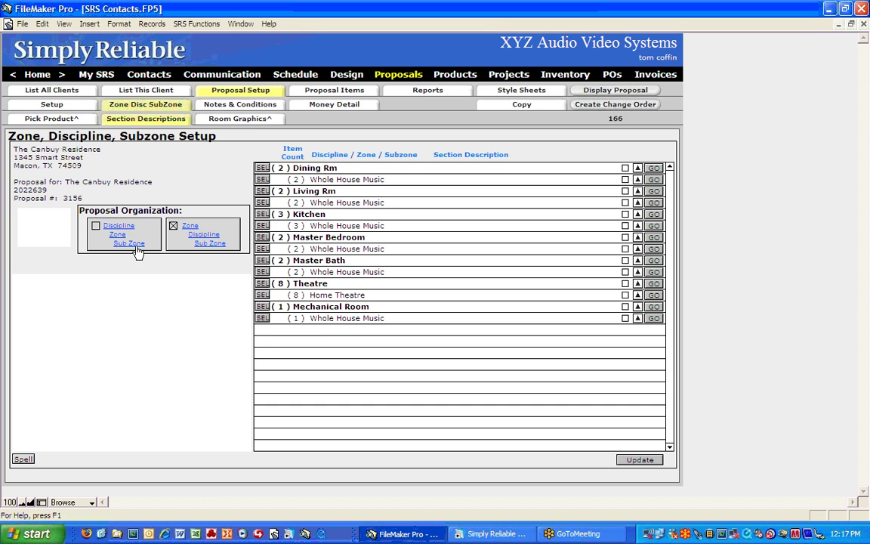
pyautogui.click(95, 225)
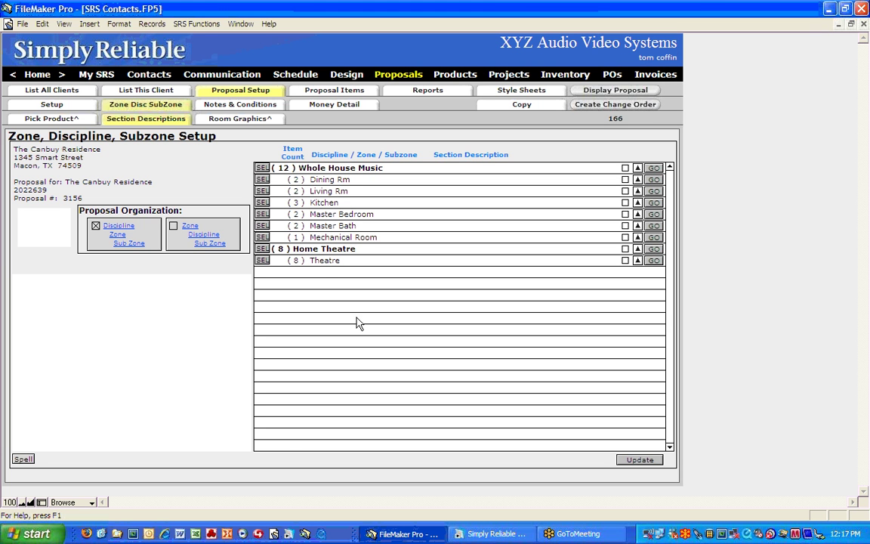
# - Open SRS Discipline Description Examples.doc from the SRS Training folder on the desktop in Word
pyautogui.click(103, 534)
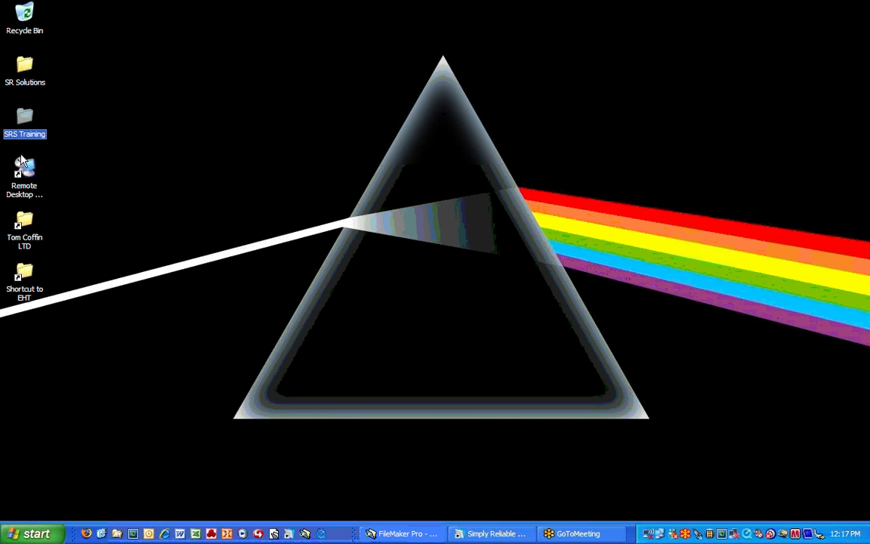
pyautogui.doubleClick(24, 120)
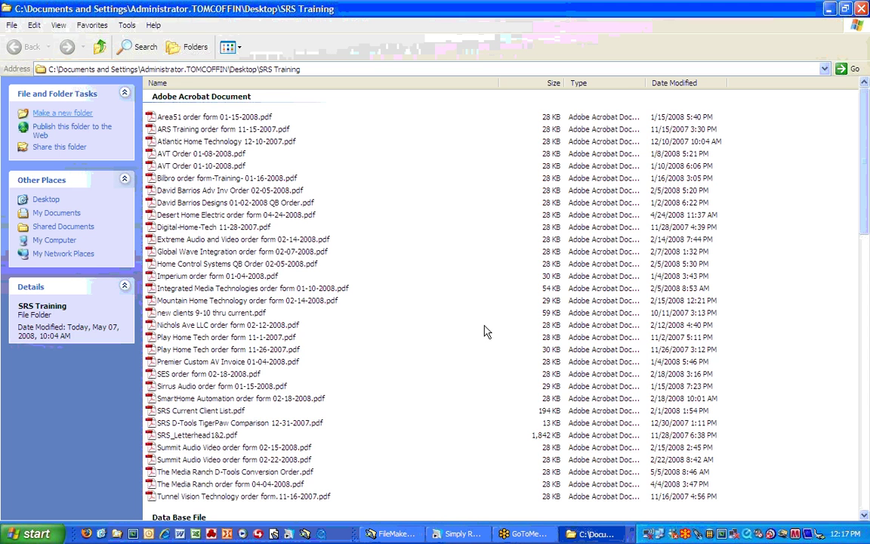
pyautogui.scroll(-8, 475, 355)
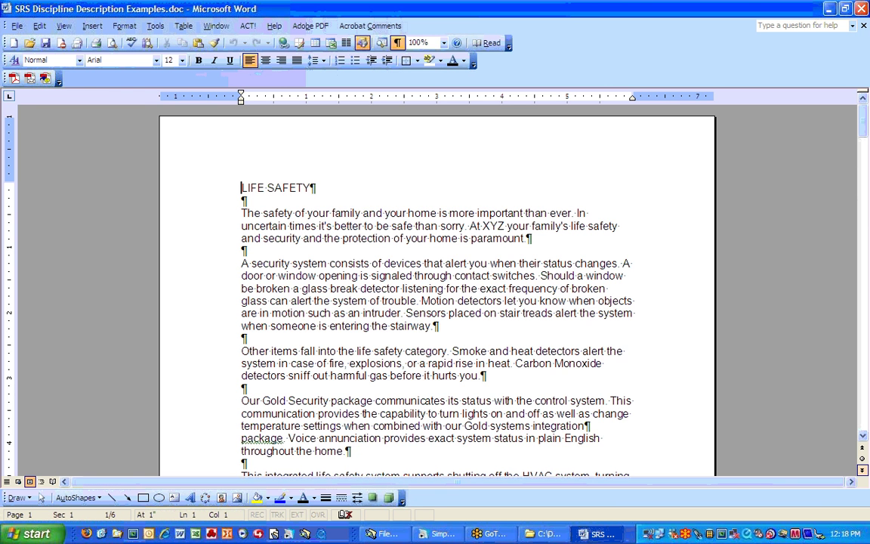
# - Copy the WHOLE HOUSE MUSIC text from its heading through the paragraph about the Gold package
pyautogui.hotkey('ctrl', 'pagedown')
pyautogui.hotkey('ctrl', 'pagedown')
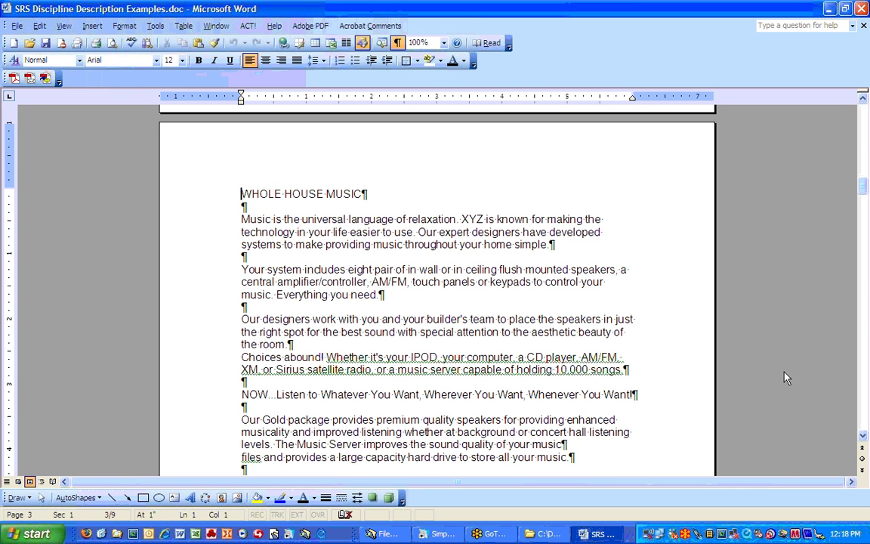
pyautogui.scroll(-3, 748, 372)
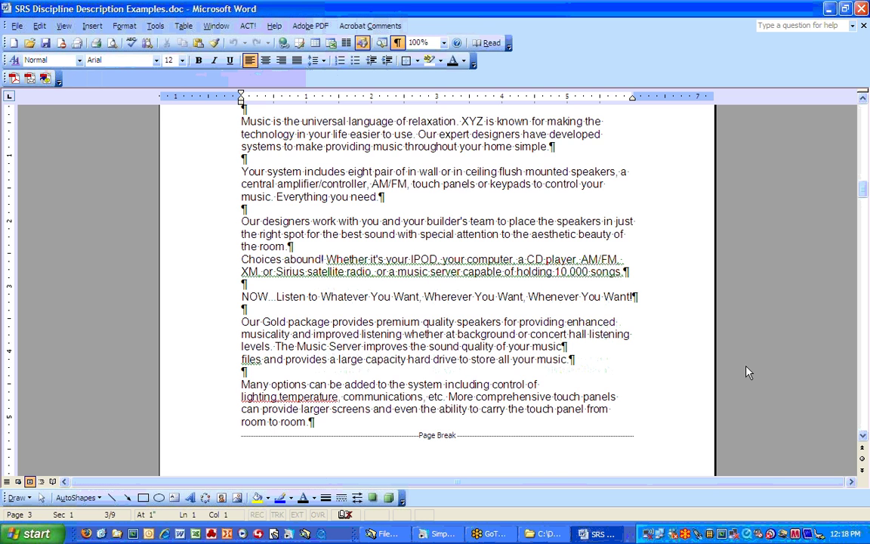
pyautogui.scroll(3, 748, 371)
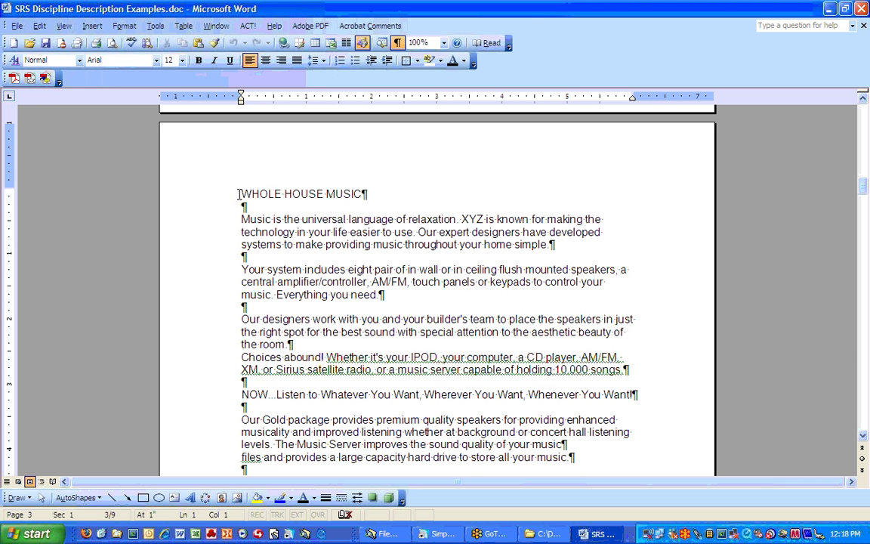
pyautogui.hotkey('shift', 'Down')
pyautogui.moveTo(302, 238); pyautogui.dragTo(572, 466)
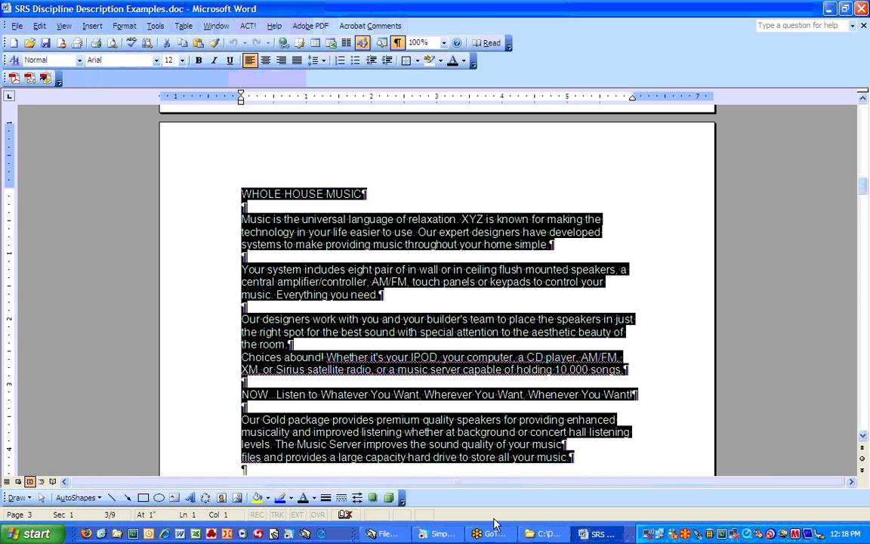
# - Back in FileMaker Pro, paste the copied text as the Whole House Music section description, add a blank line above its heading and review it
pyautogui.click(386, 534)
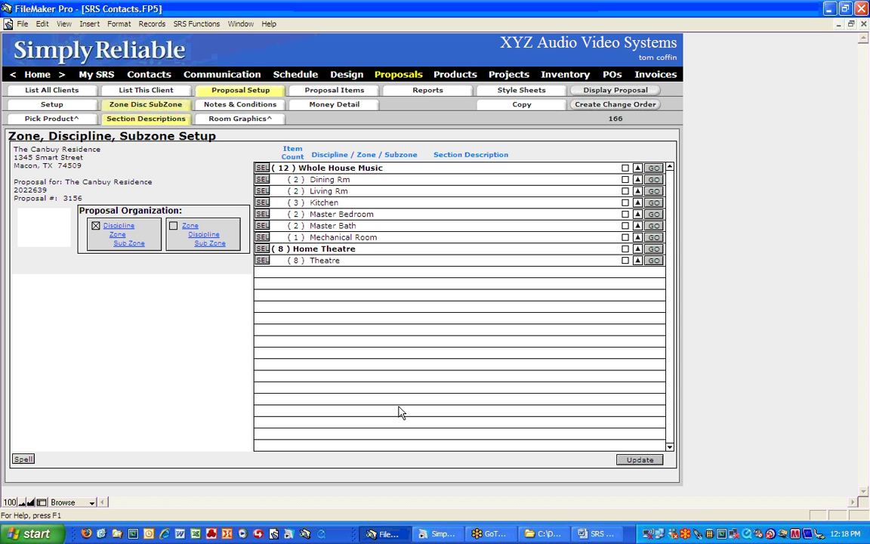
pyautogui.click(262, 169)
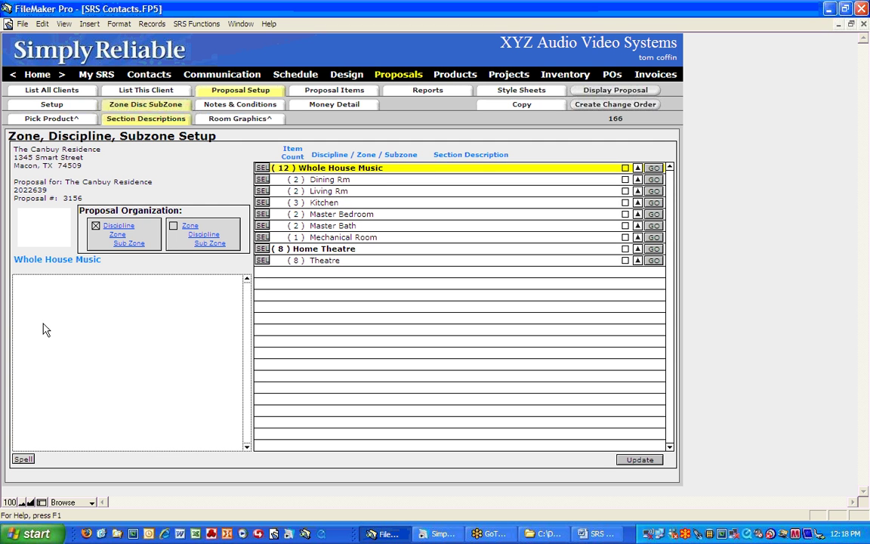
pyautogui.click(27, 290)
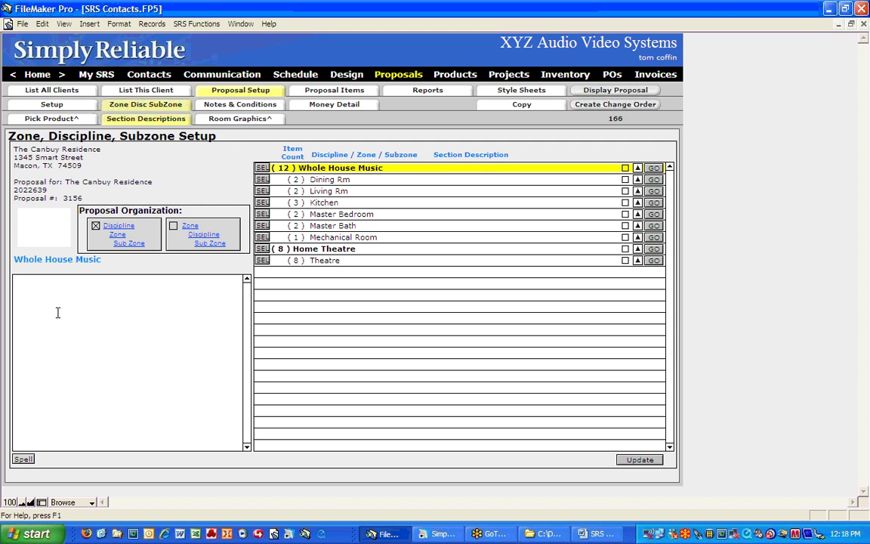
pyautogui.hotkey('ctrl', 'v')
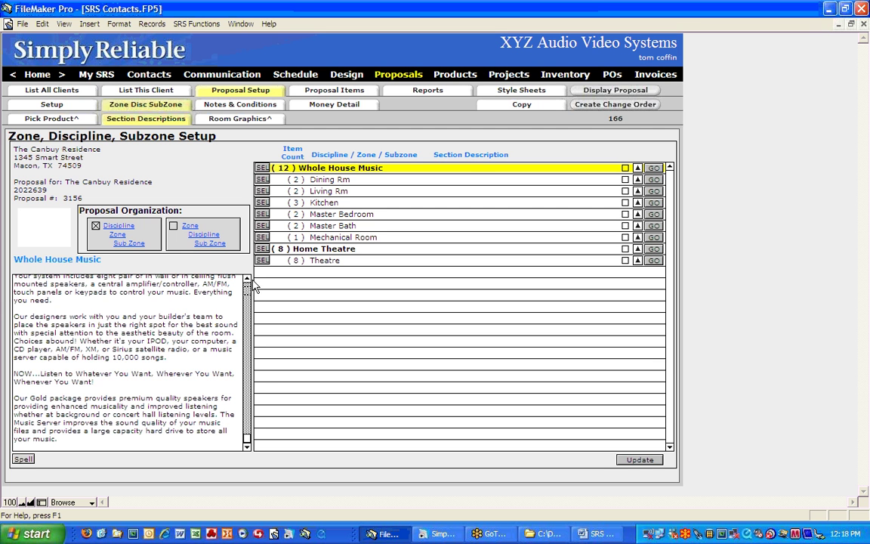
pyautogui.scroll(3, 211, 260)
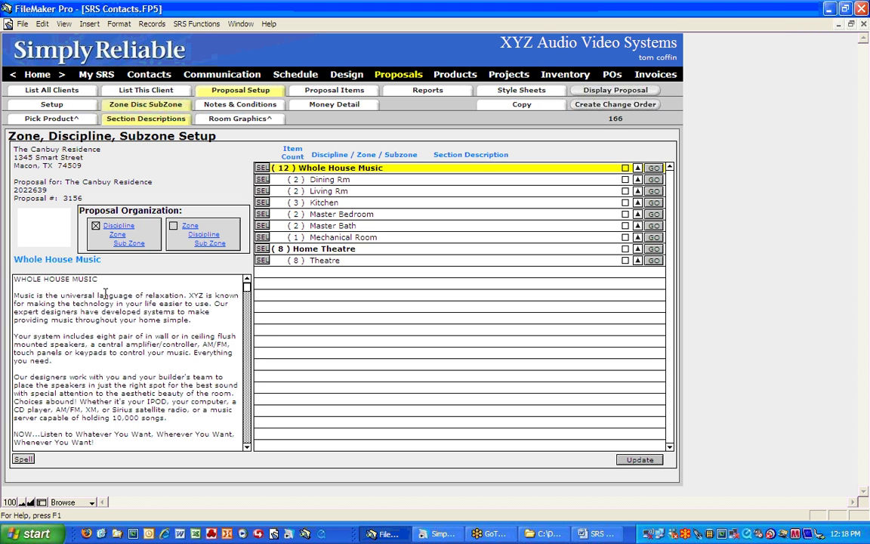
pyautogui.press('Return')
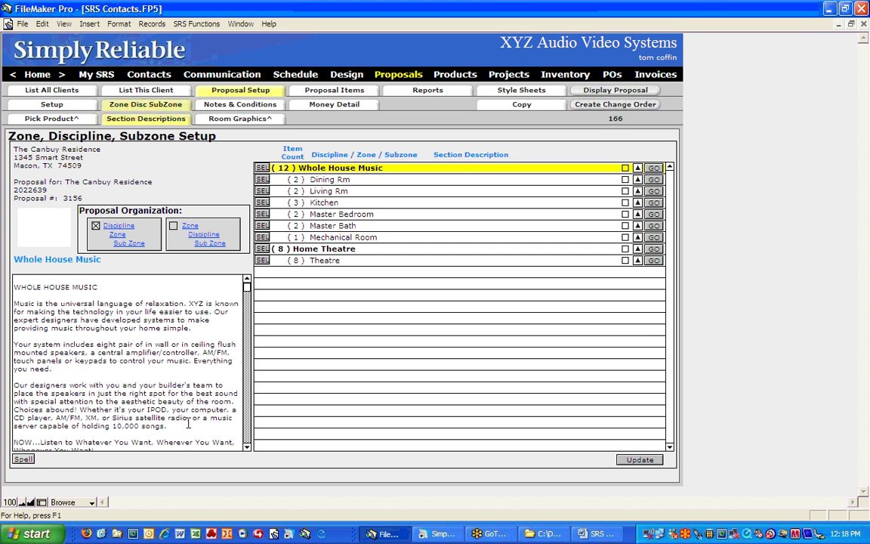
pyautogui.click(246, 447)
pyautogui.click(246, 446)
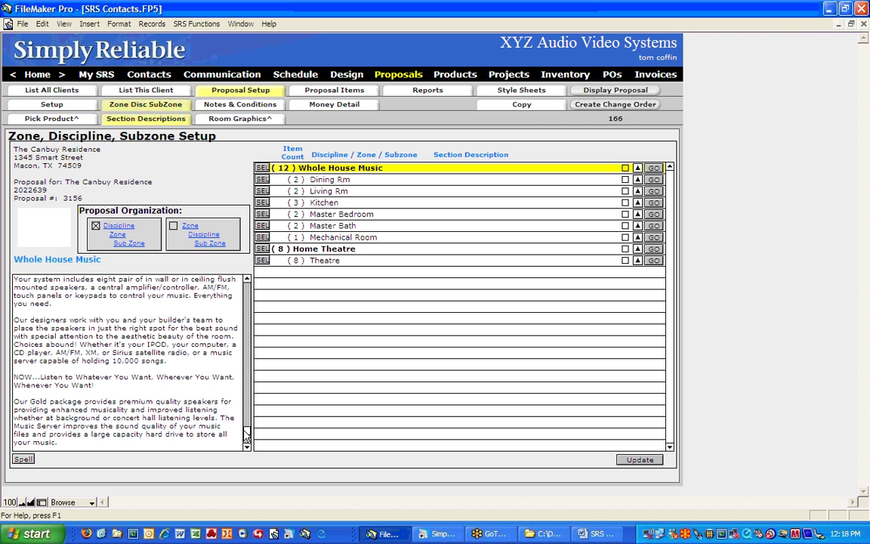
pyautogui.moveTo(246, 408); pyautogui.dragTo(234, 259)
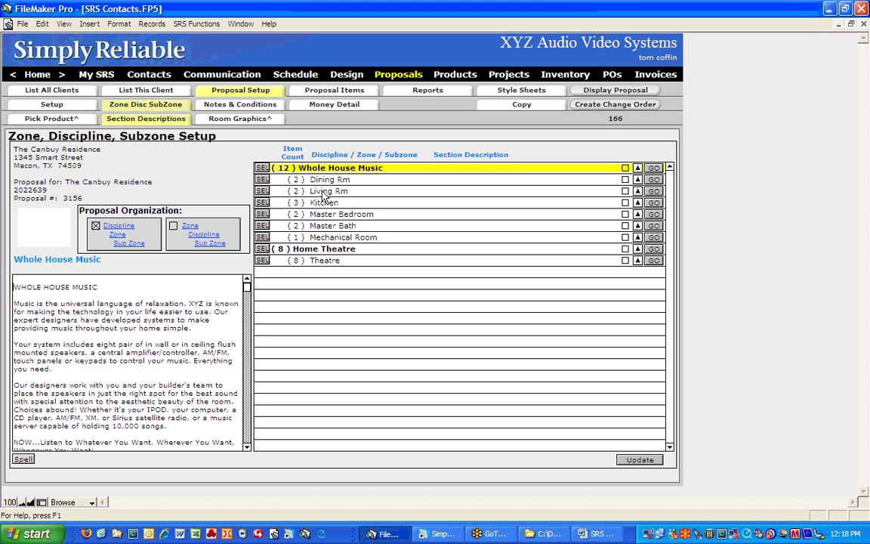
# - Set the Living Rm section description to "The faux painted grills are at the clients request and are not warranted for sound quality due to painting issues."
pyautogui.click(262, 191)
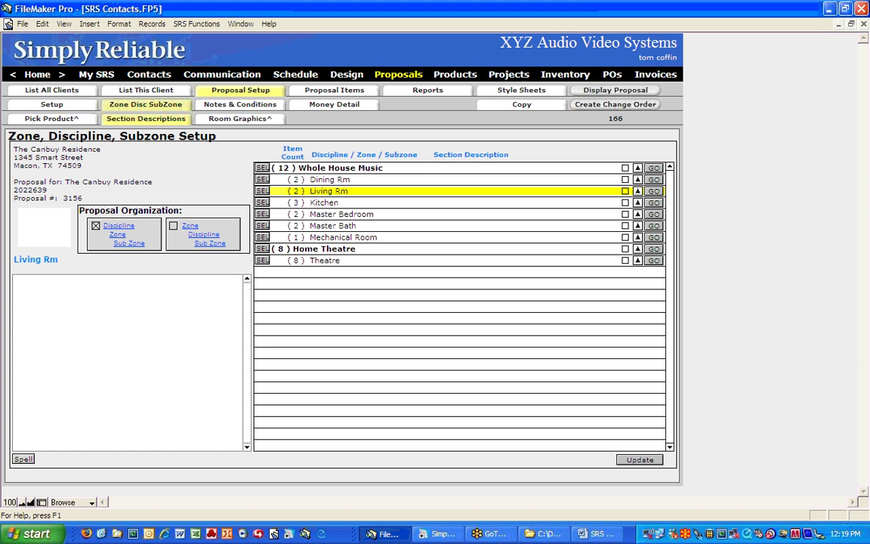
pyautogui.click(33, 294)
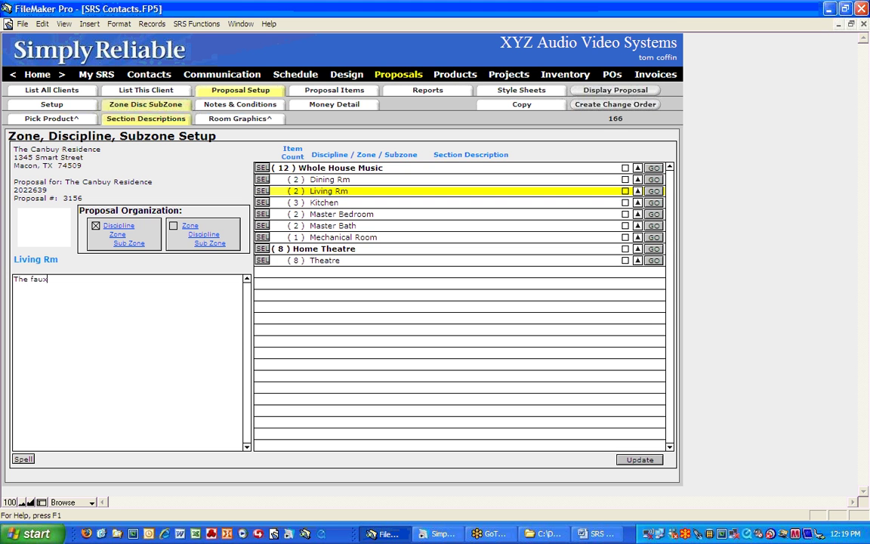
pyautogui.write('The faux painted grills are at the cl')
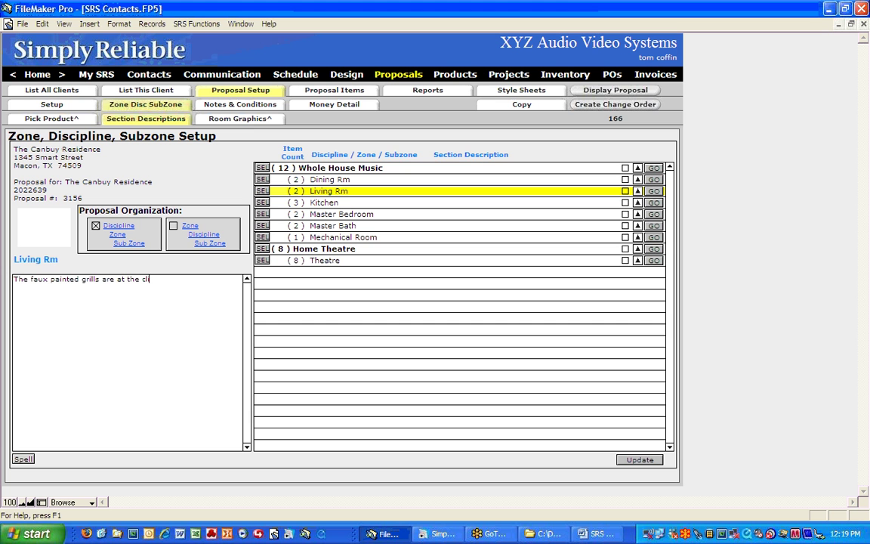
pyautogui.write('ien')
pyautogui.write('ts request and are not war')
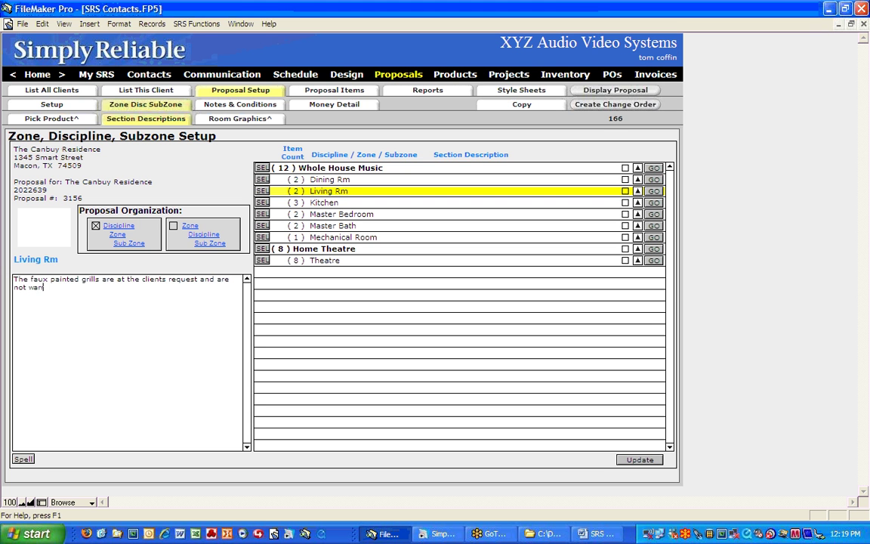
pyautogui.write('ranted for sound quality d')
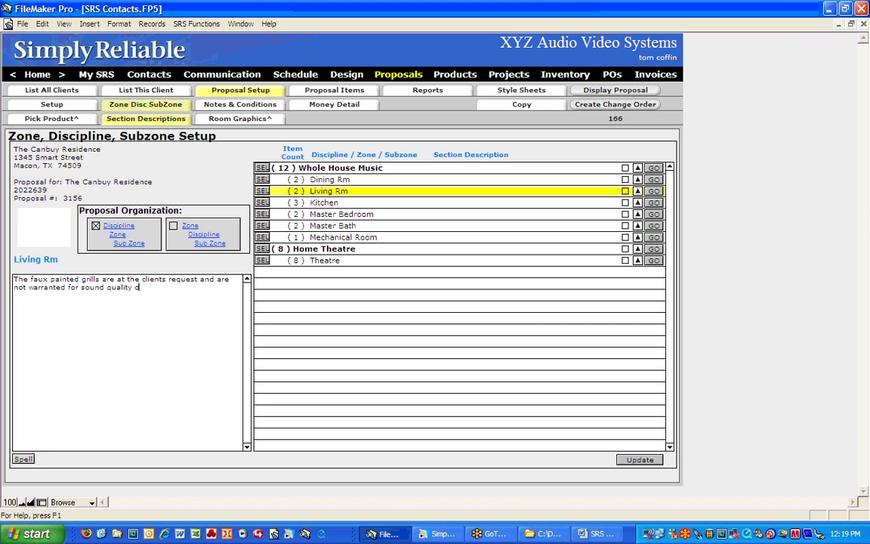
pyautogui.write('ue to painting issues.')
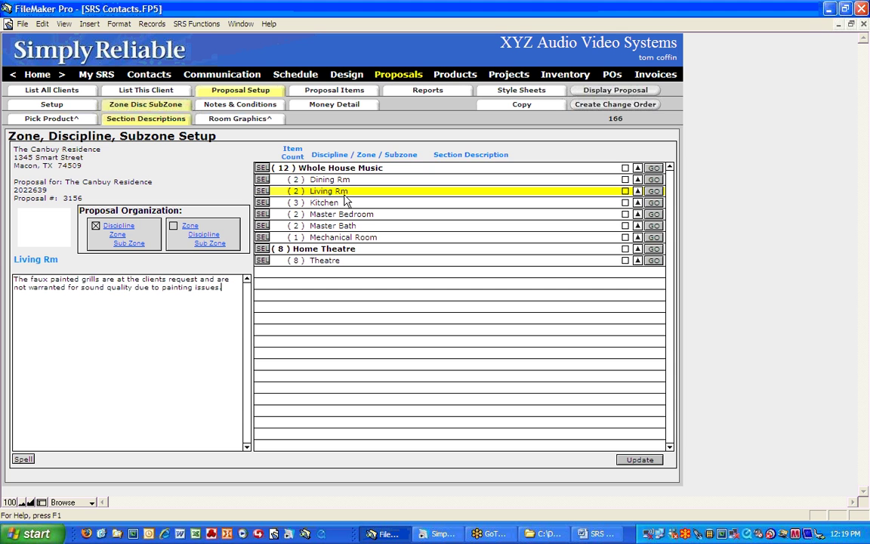
pyautogui.click(211, 162)
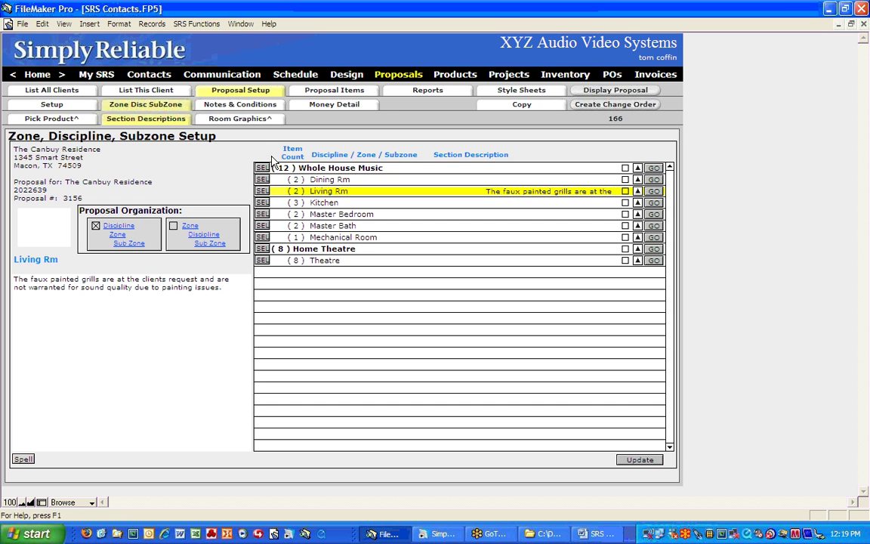
# - Open the Scope of Work boilerplate text setup and review the editable list of boilerplate categories
pyautogui.click(257, 90)
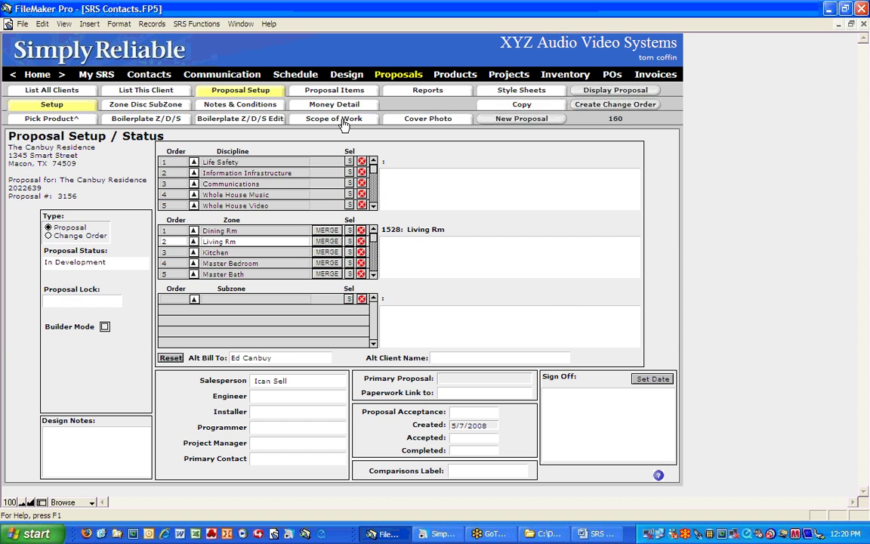
pyautogui.click(342, 119)
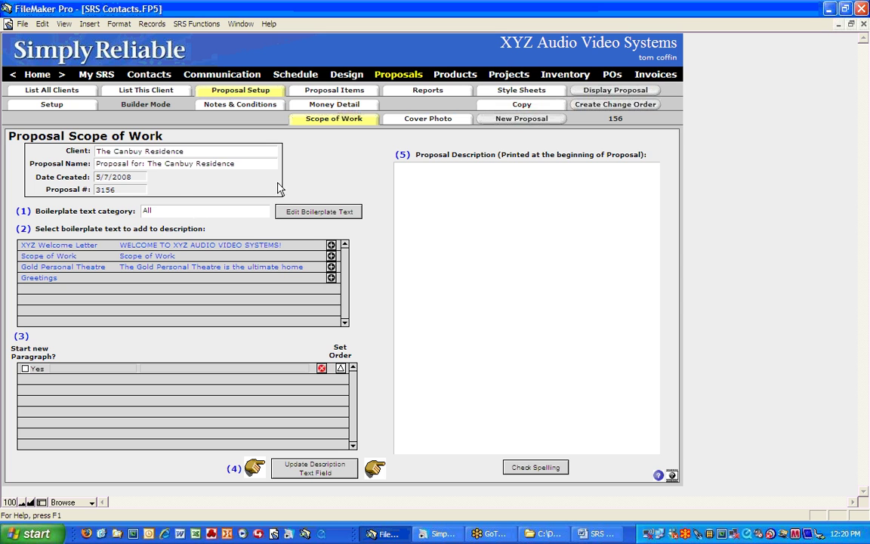
pyautogui.click(317, 214)
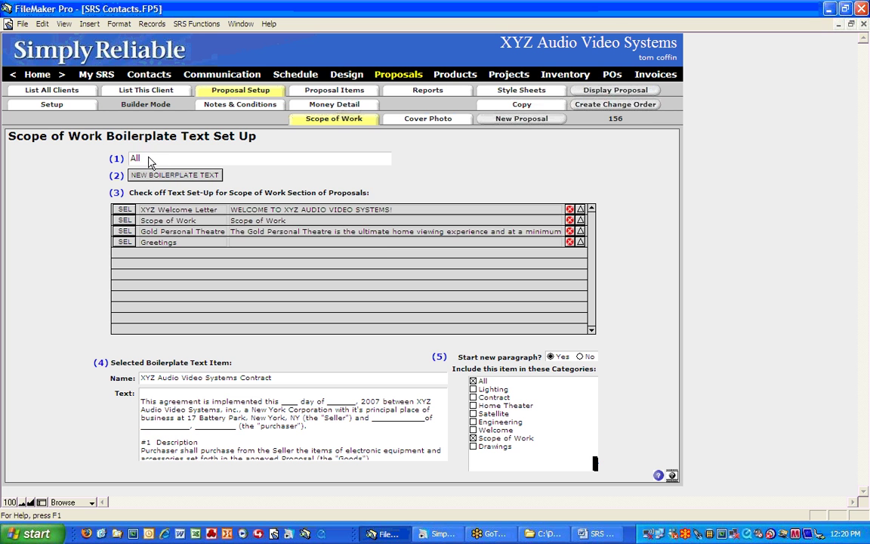
pyautogui.click(383, 161)
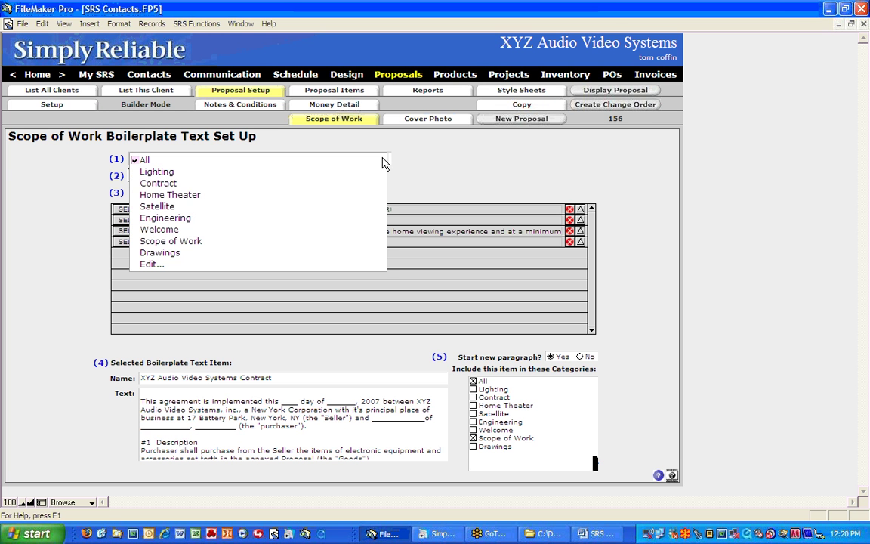
pyautogui.click(257, 265)
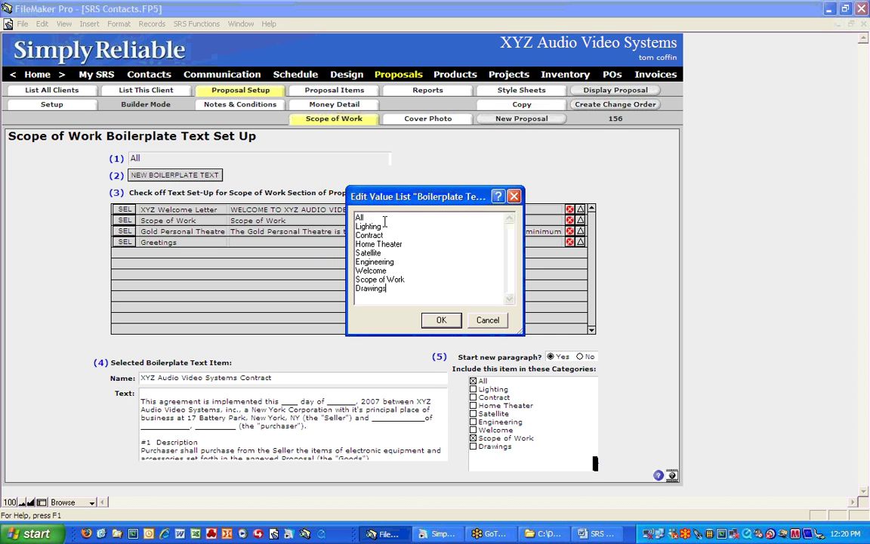
pyautogui.click(441, 320)
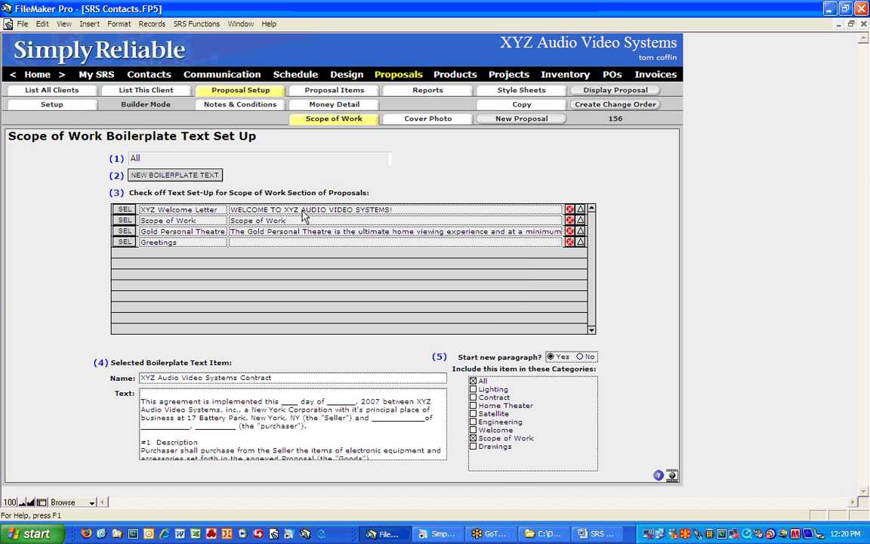
# - Try adding a new boilerplate text named ToDo Today and delete it again
pyautogui.click(196, 178)
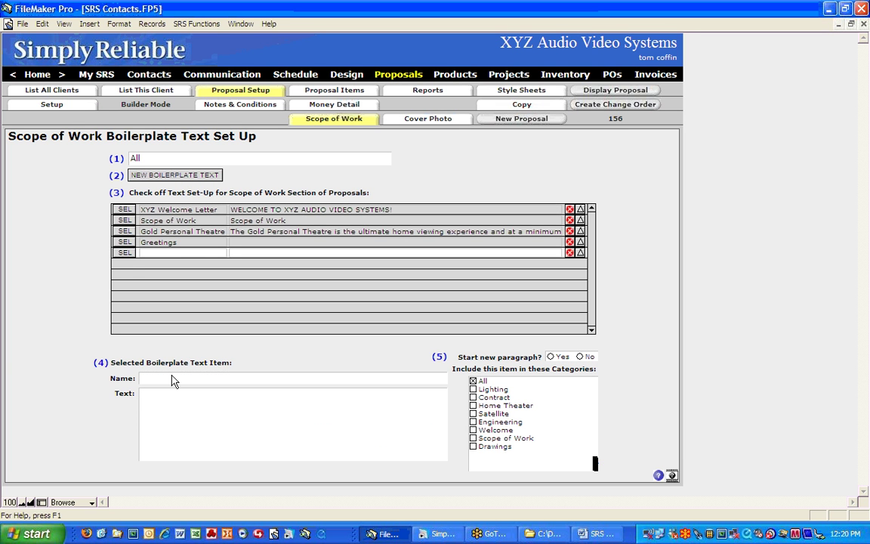
pyautogui.click(181, 255)
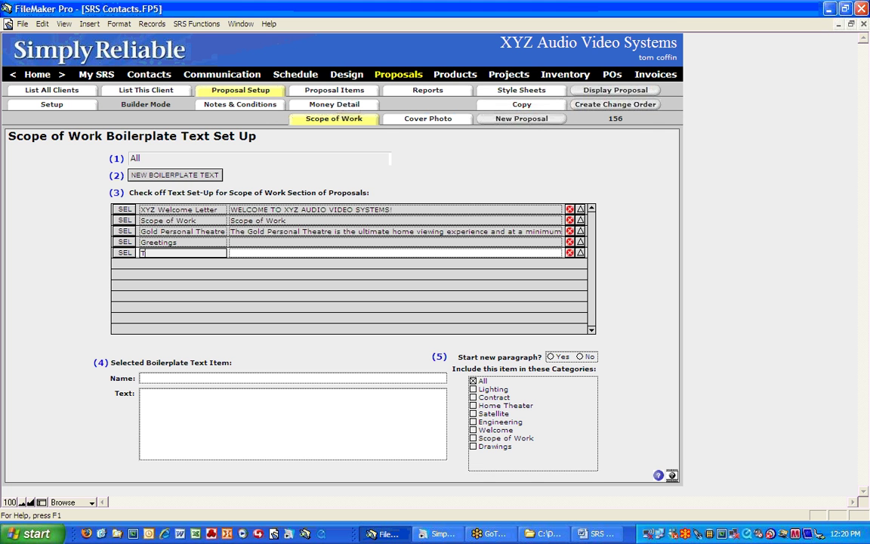
pyautogui.write('ToDo Today')
pyautogui.press('KP_Enter')
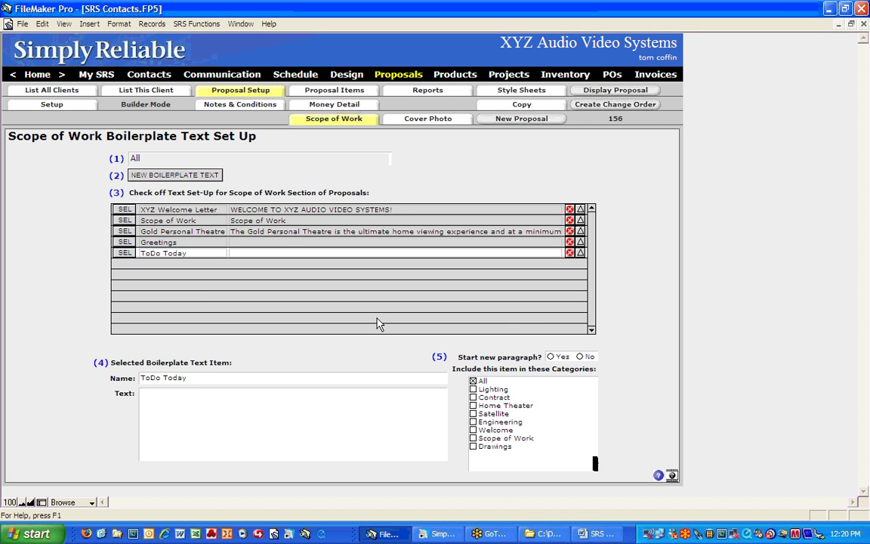
pyautogui.click(122, 253)
pyautogui.click(569, 252)
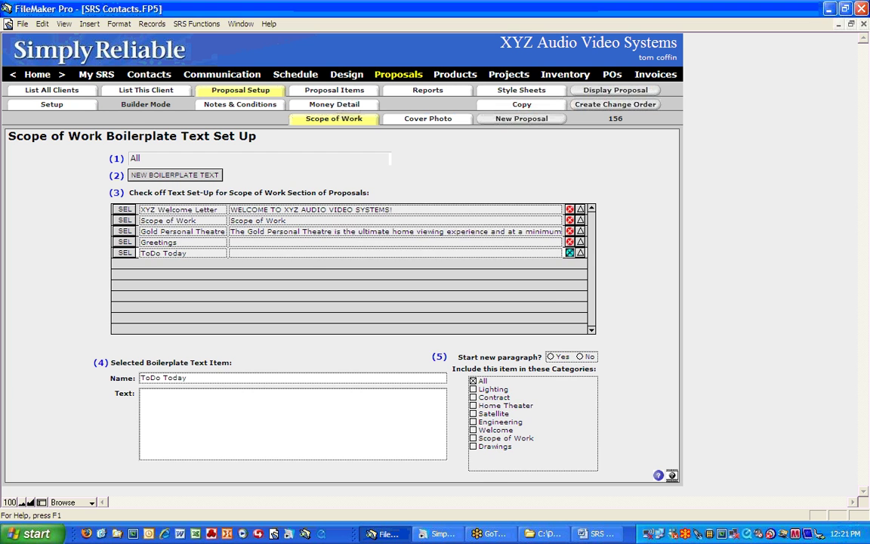
pyautogui.click(476, 282)
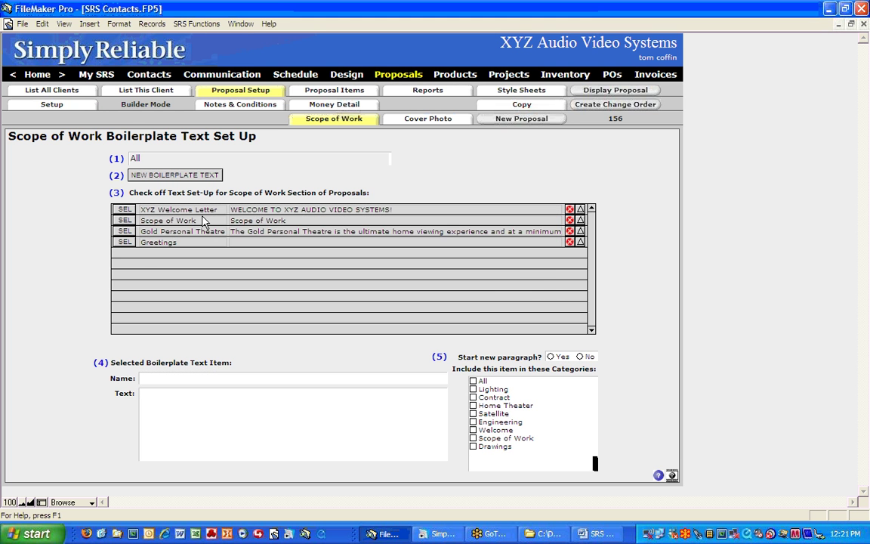
# - View the XYZ Welcome Letter boilerplate, and filter the proposal's scope of work texts by Welcome, Scope of Work and All
pyautogui.click(119, 211)
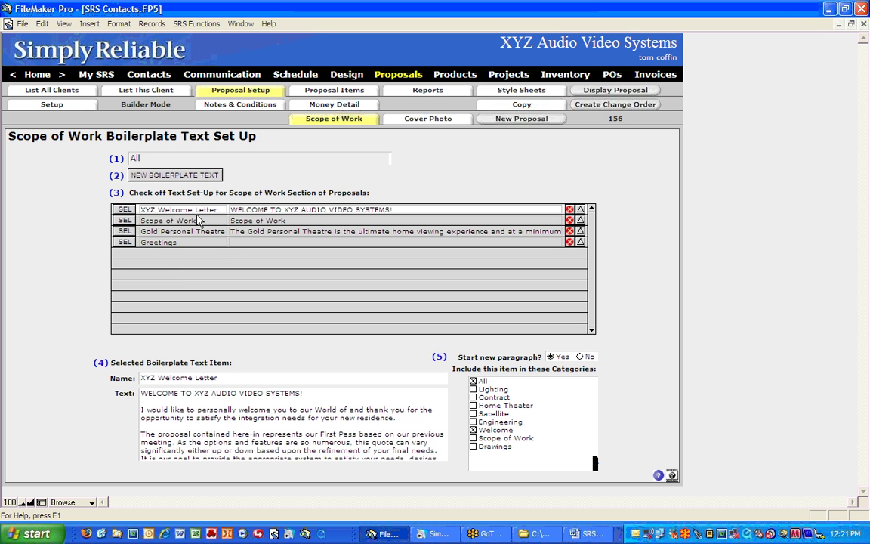
pyautogui.click(357, 121)
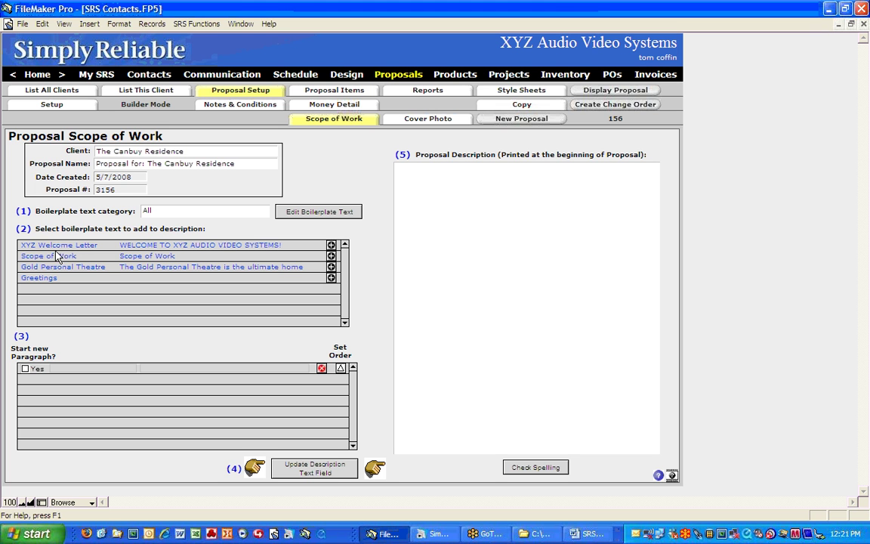
pyautogui.click(257, 213)
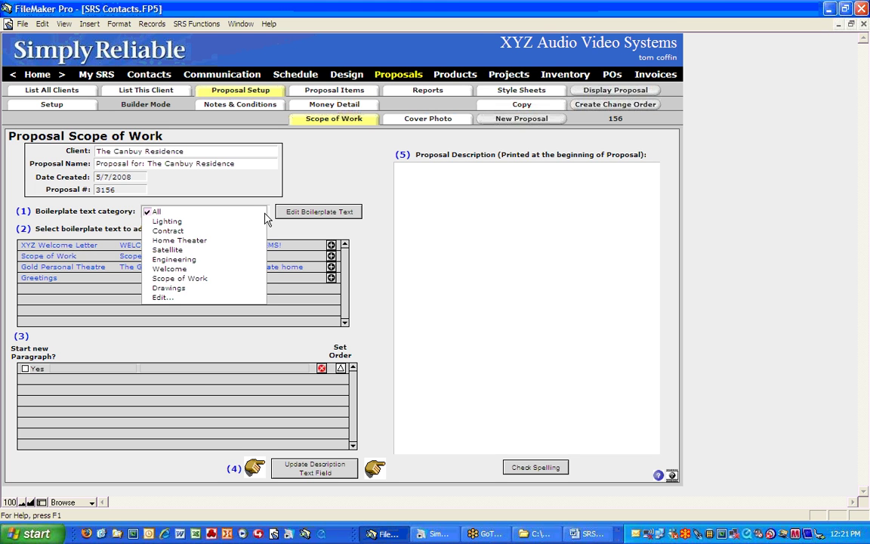
pyautogui.click(246, 268)
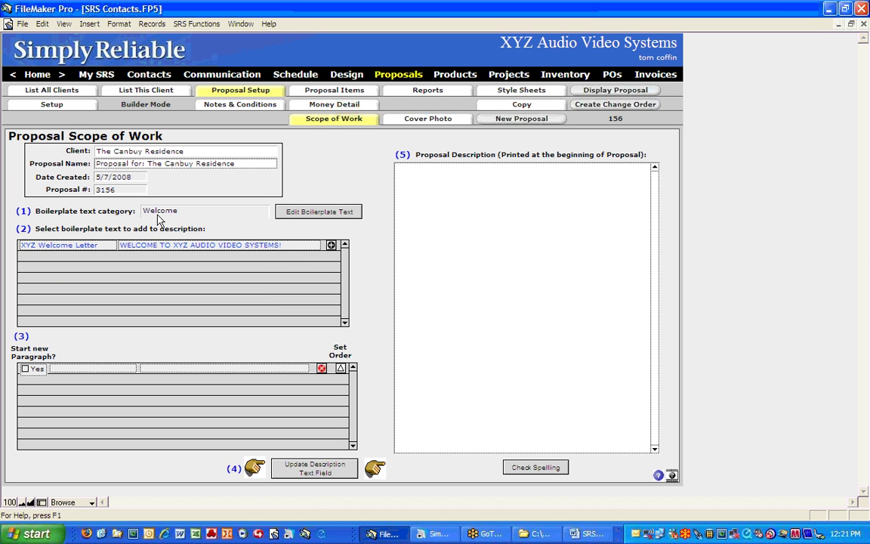
pyautogui.click(257, 220)
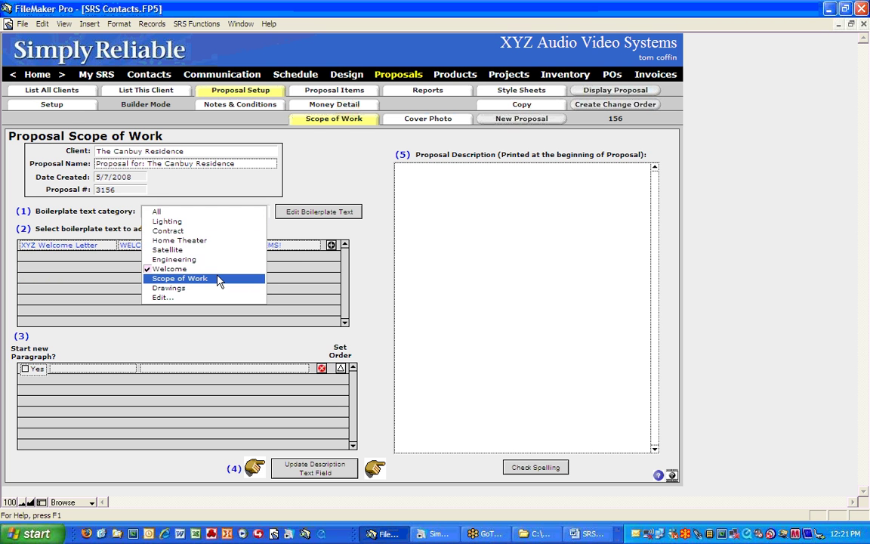
pyautogui.click(214, 276)
pyautogui.click(244, 215)
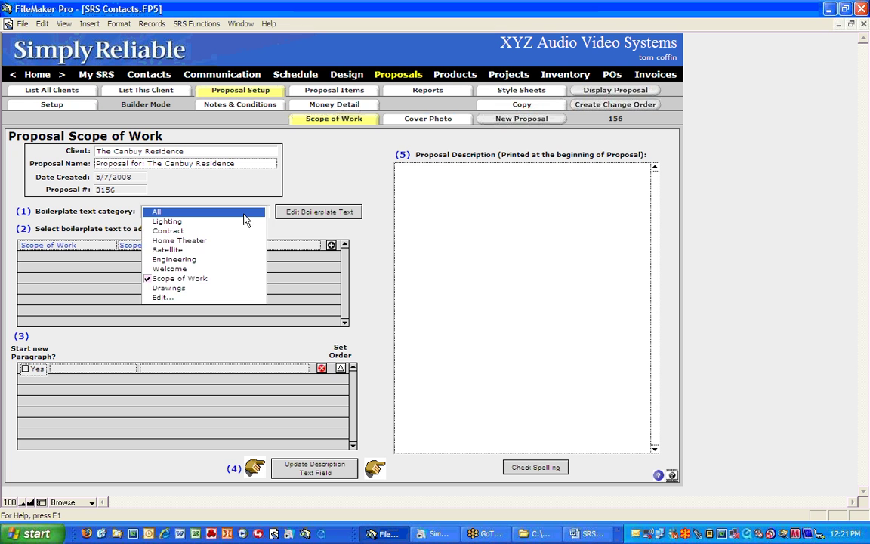
pyautogui.click(244, 213)
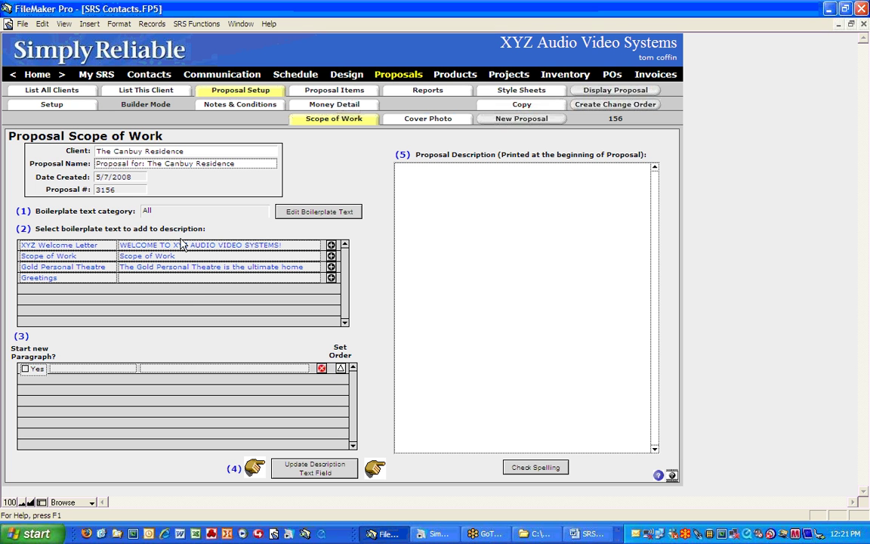
# - Add the XYZ Welcome Letter and Scope of Work boilerplate texts and update the proposal description with them
pyautogui.click(94, 246)
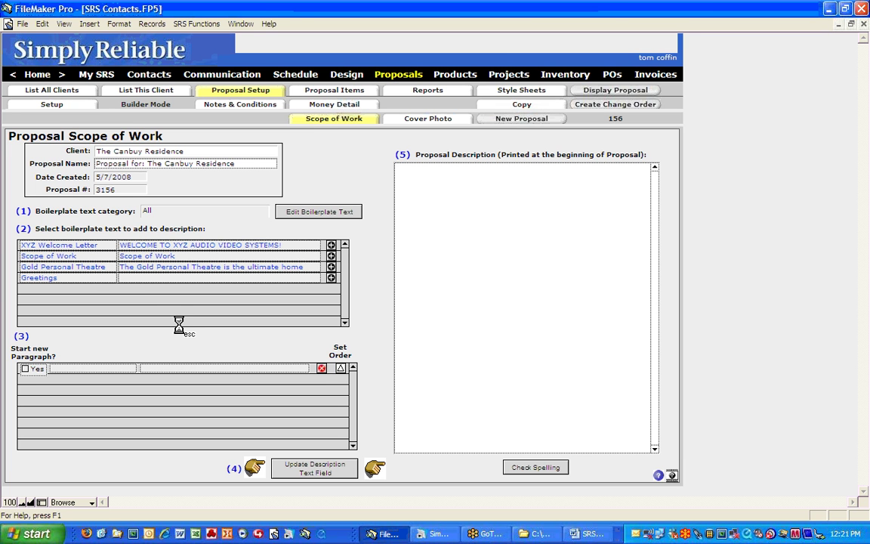
pyautogui.click(83, 255)
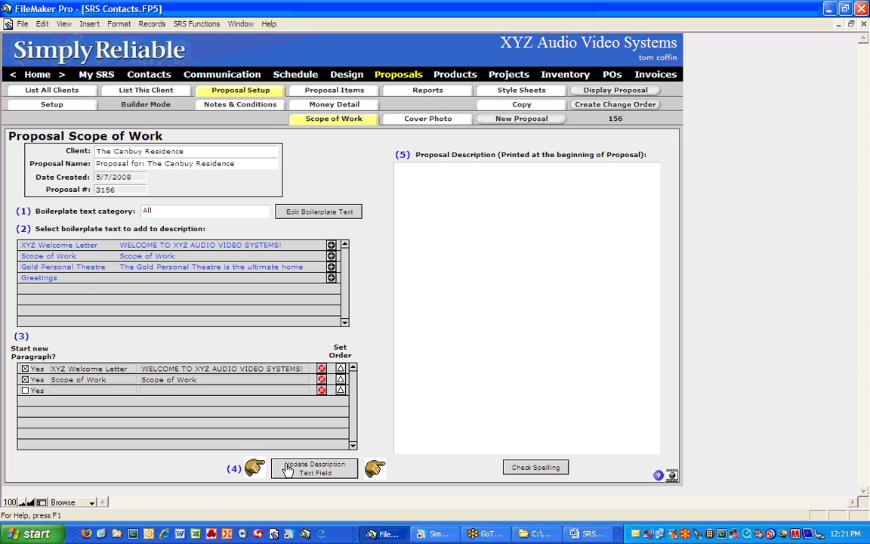
pyautogui.click(314, 469)
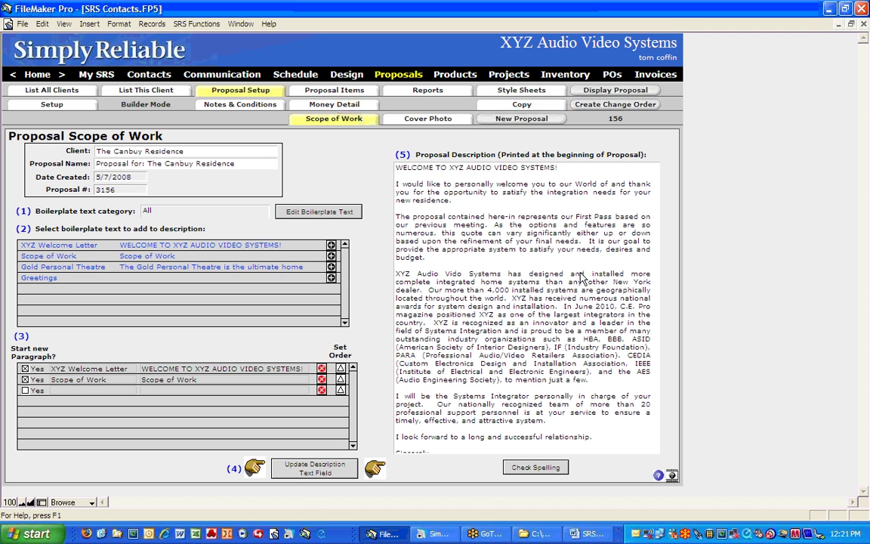
# - Insert the client's first name and a comma before "I would like to personally welcome you" in the proposal description
pyautogui.click(527, 237)
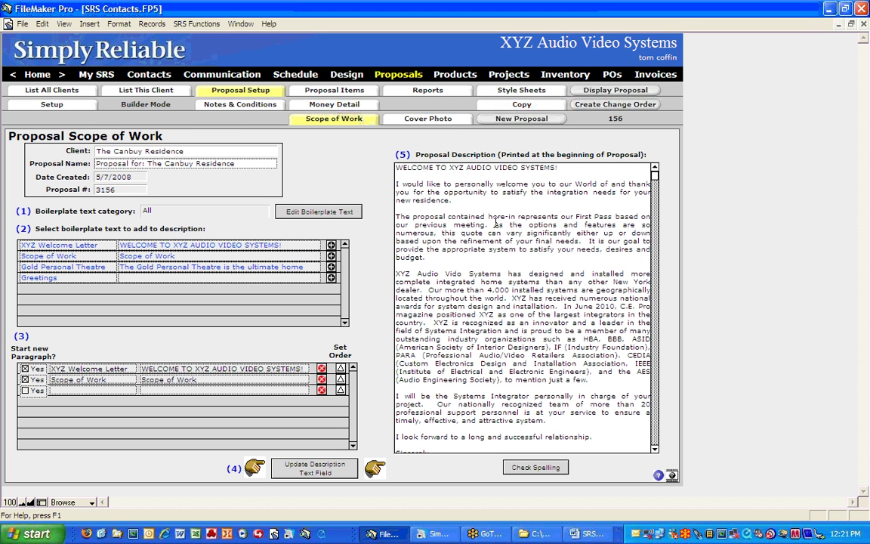
pyautogui.click(397, 183)
pyautogui.write('Ed,')
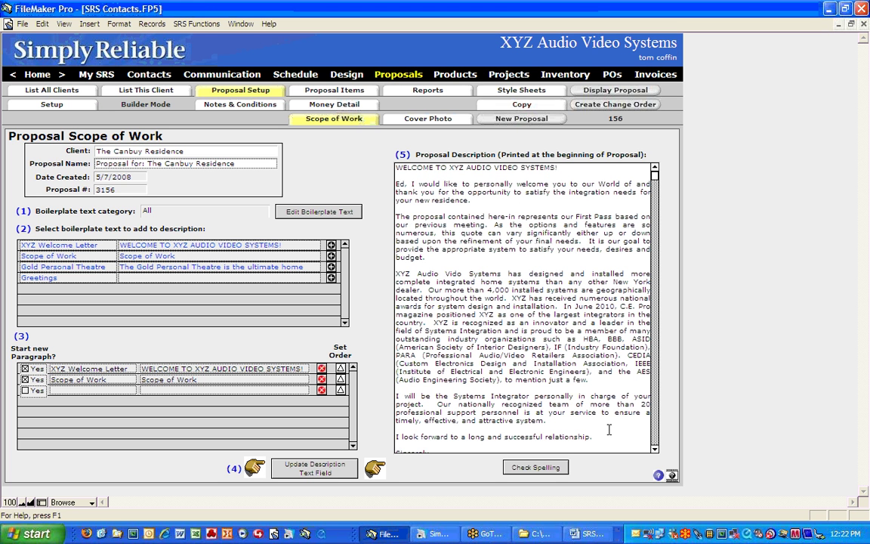
# - Replace the number after "Scope of Work Proposal#" in the description with the current proposal's number
pyautogui.click(654, 448)
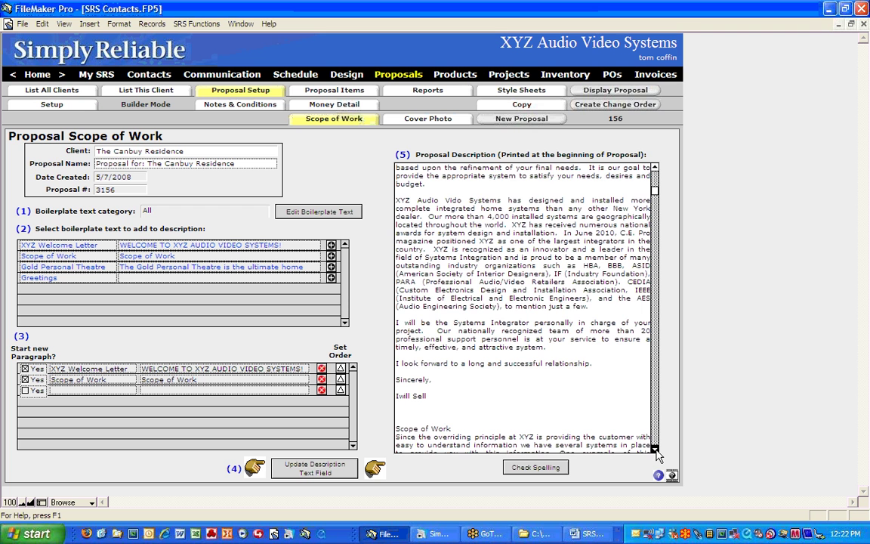
pyautogui.click(654, 449)
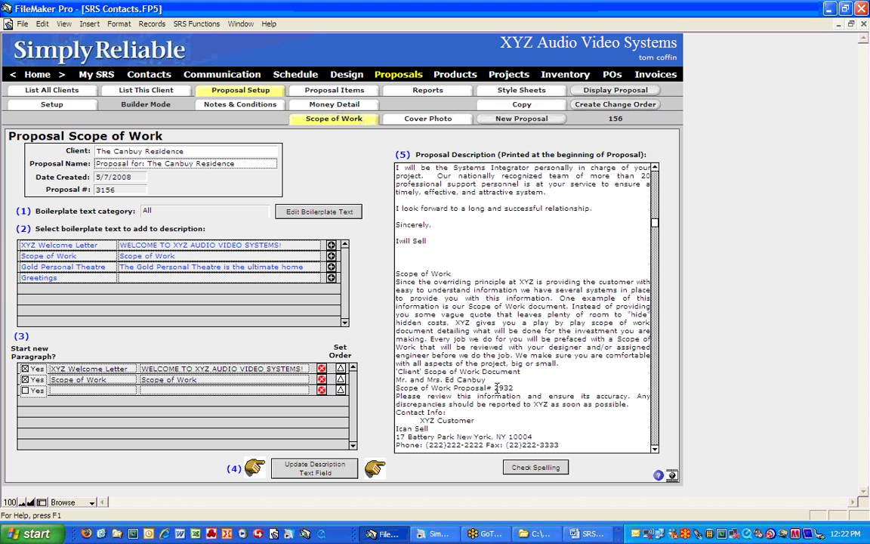
pyautogui.moveTo(495, 387); pyautogui.dragTo(516, 387)
pyautogui.write('3156')
pyautogui.click(363, 173)
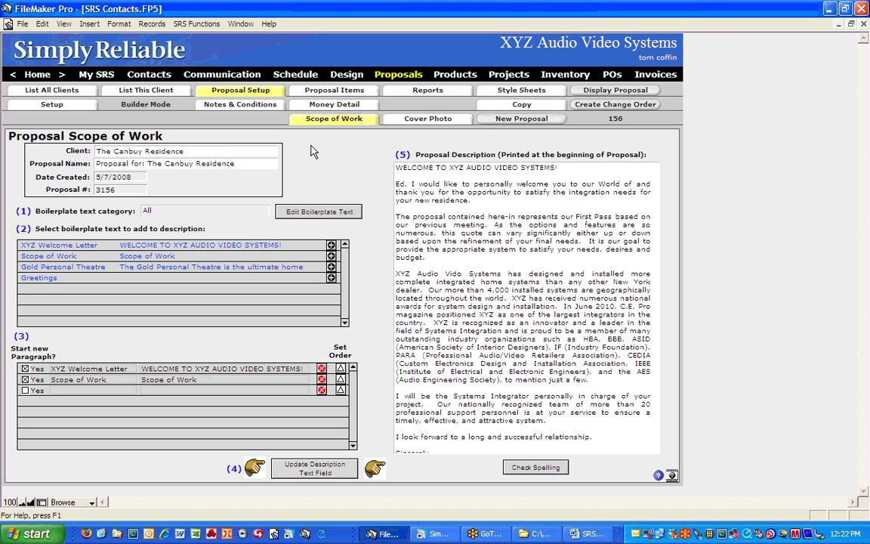
# - Add the XYZ Audio Video boilerplate to the proposal's notes and conditions and update the notes and conditions text with it
pyautogui.click(268, 108)
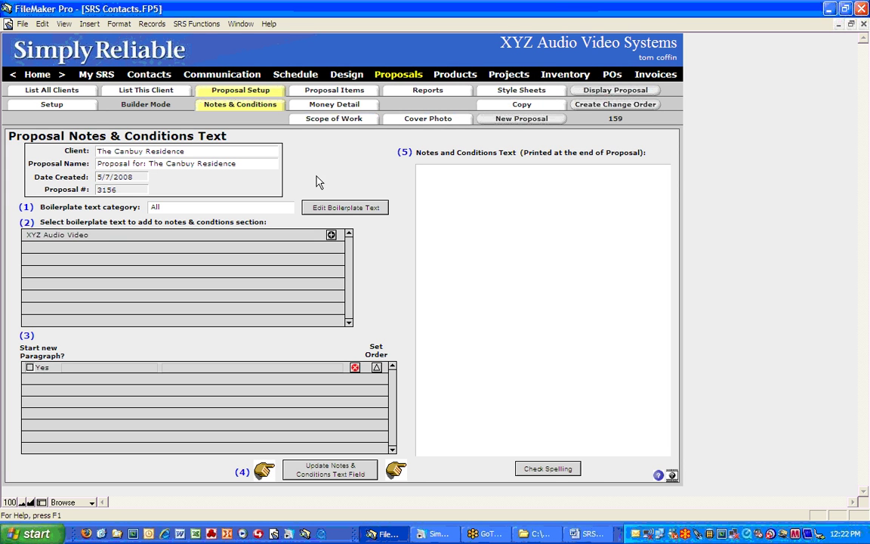
pyautogui.click(371, 209)
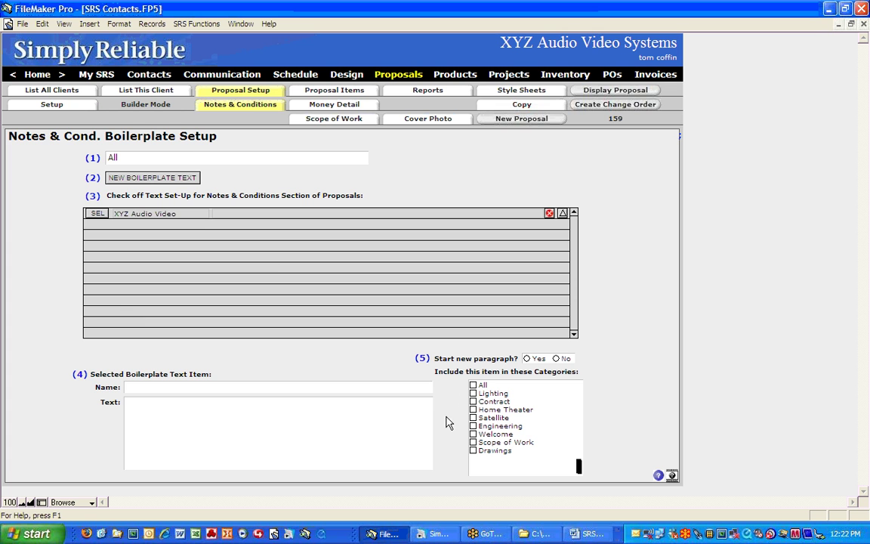
pyautogui.click(243, 106)
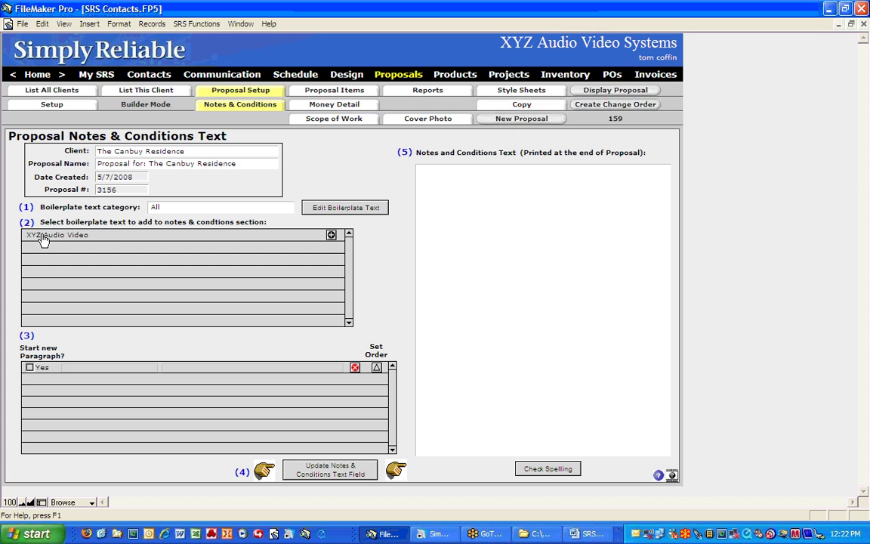
pyautogui.click(43, 239)
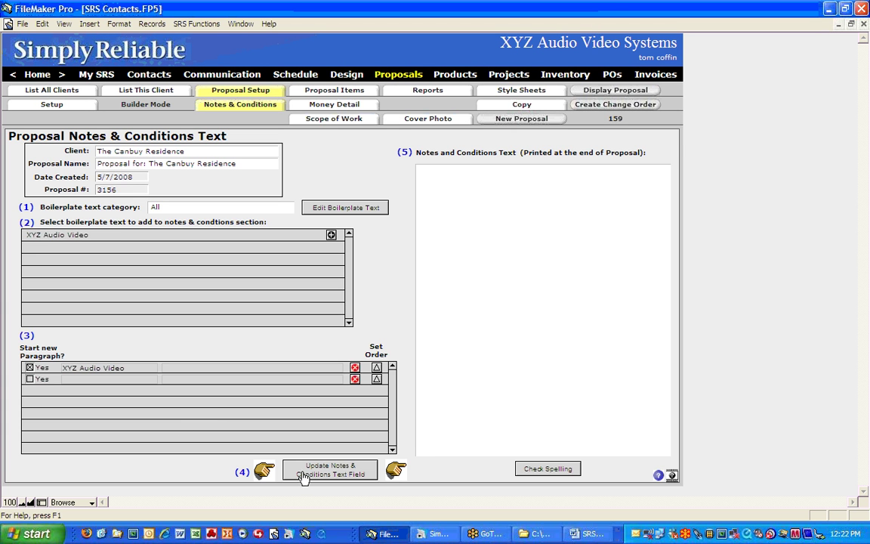
pyautogui.click(302, 475)
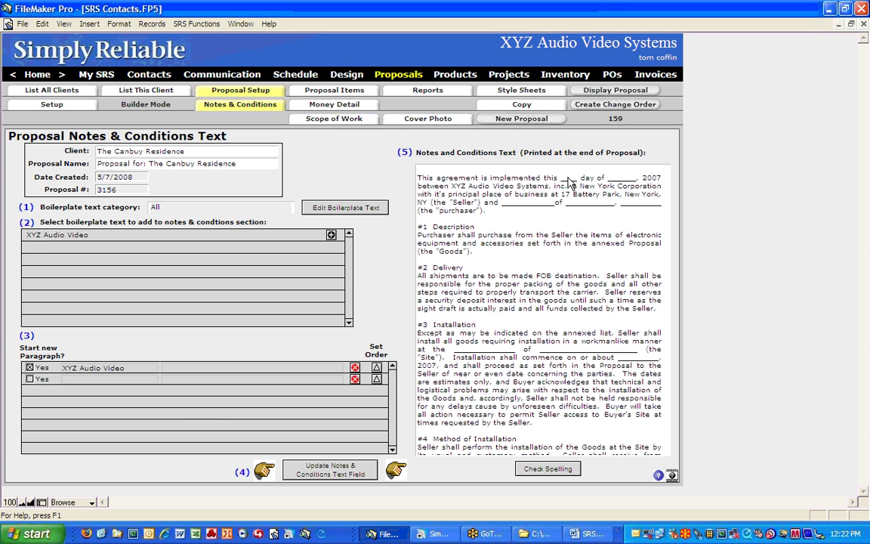
# - Fill in the agreement date in the notes and conditions text as the 7th day of May, 2009
pyautogui.click(564, 179)
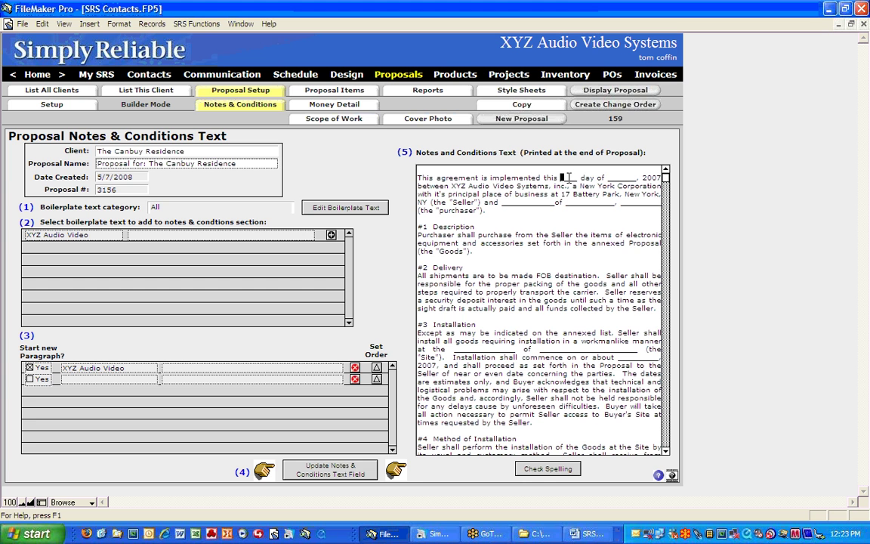
pyautogui.moveTo(561, 179); pyautogui.dragTo(575, 177)
pyautogui.write('7th')
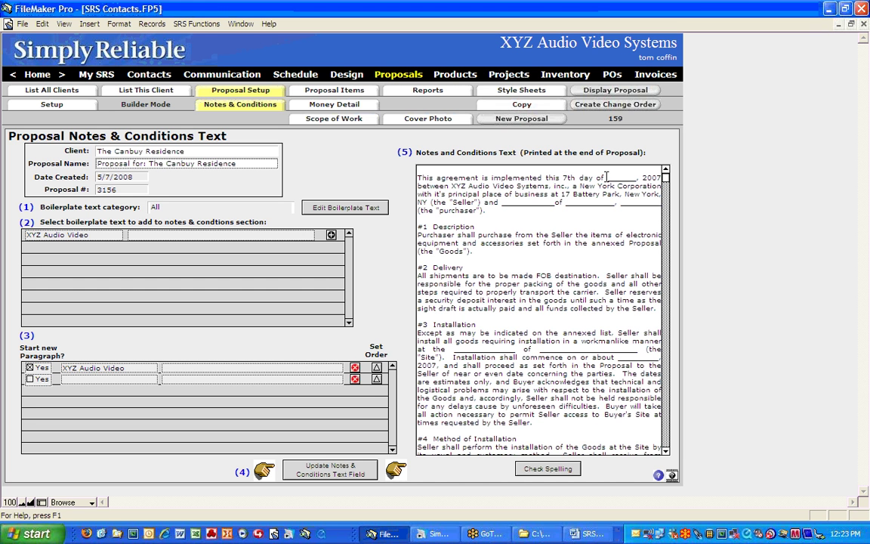
pyautogui.moveTo(606, 177); pyautogui.dragTo(635, 176)
pyautogui.write('May')
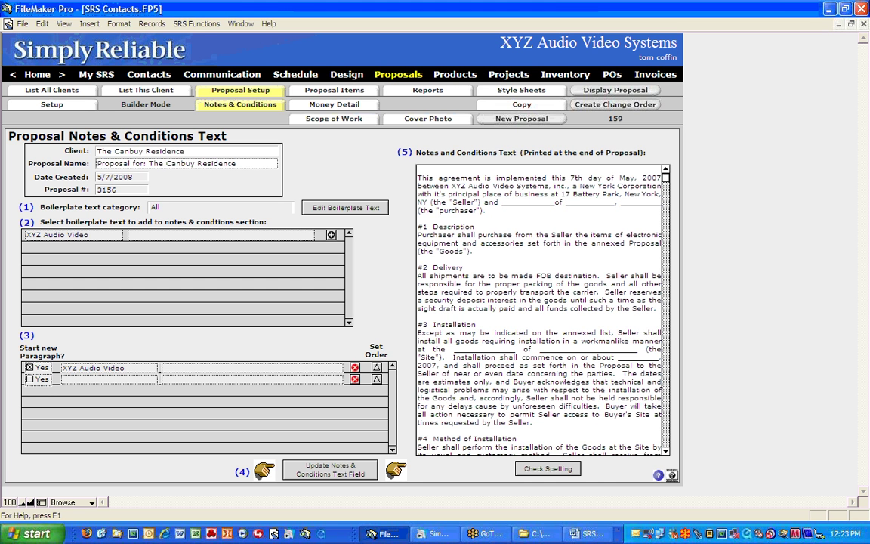
pyautogui.press('BackSpace')
pyautogui.write('9')
pyautogui.click(317, 139)
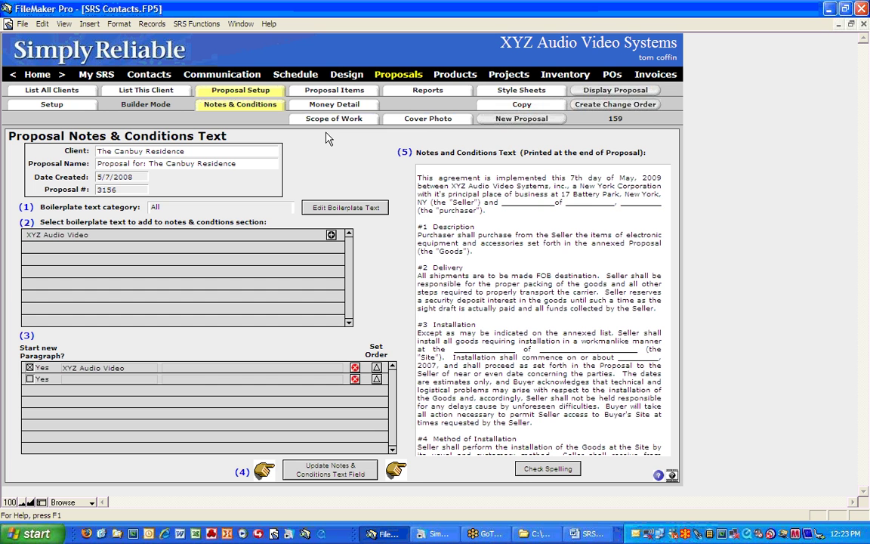
# - Add a new logo entry to the logo graphics in the advanced proposal design settings
pyautogui.click(147, 90)
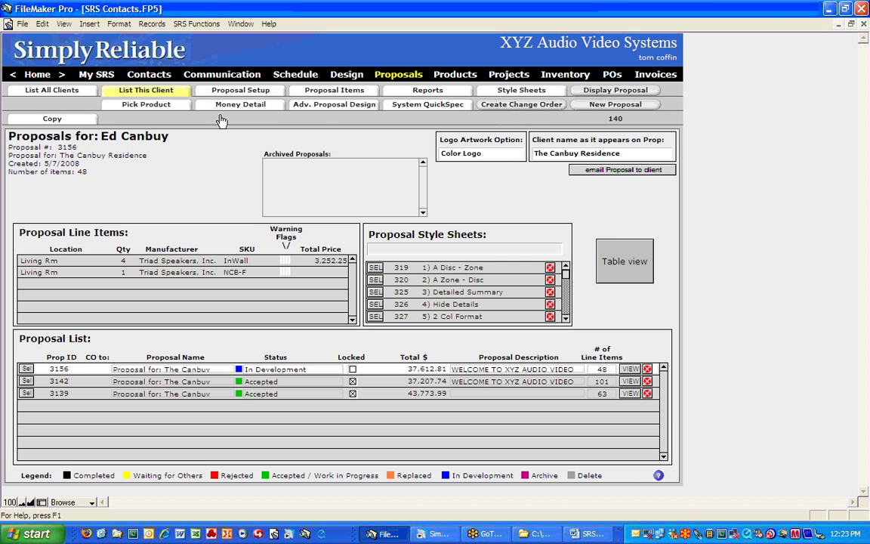
pyautogui.click(333, 105)
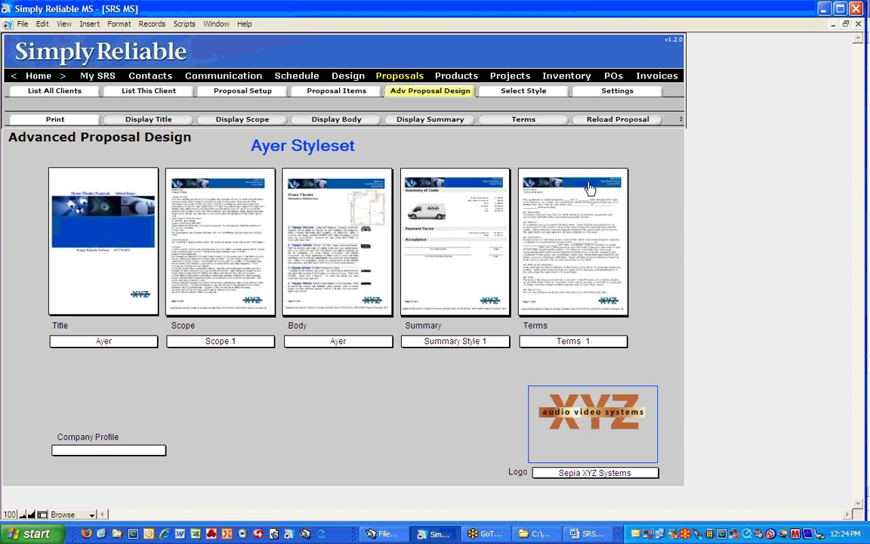
pyautogui.click(617, 91)
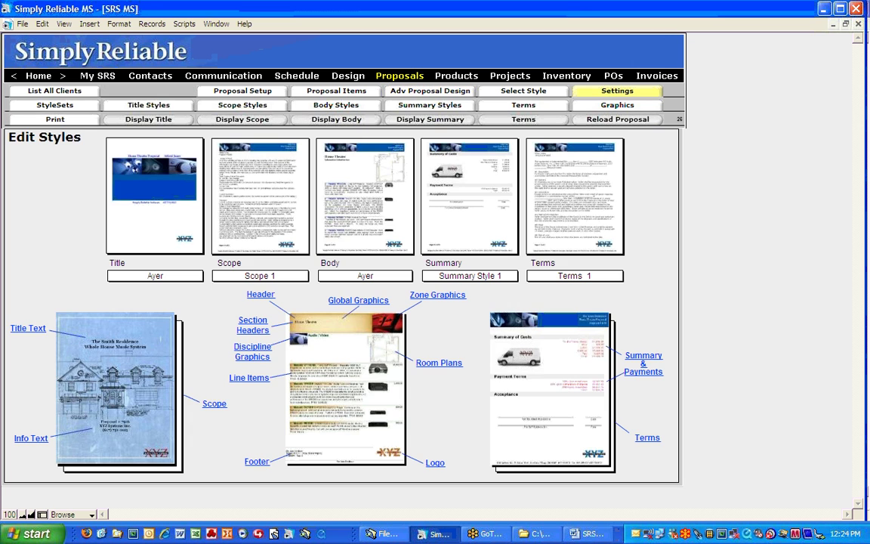
pyautogui.click(630, 110)
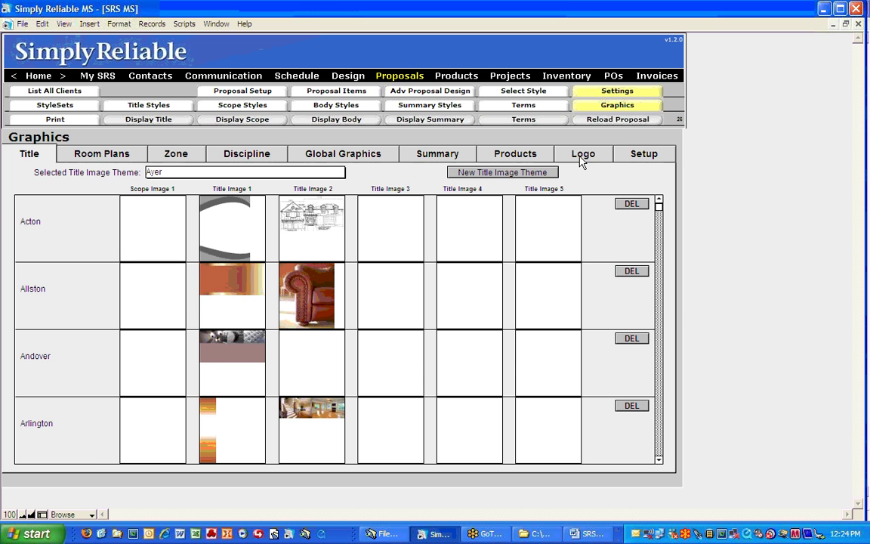
pyautogui.click(580, 159)
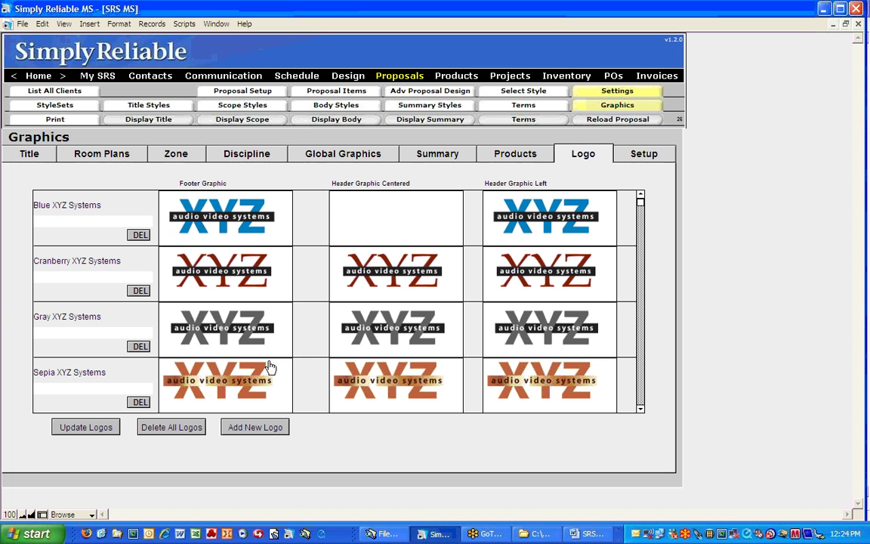
pyautogui.click(255, 428)
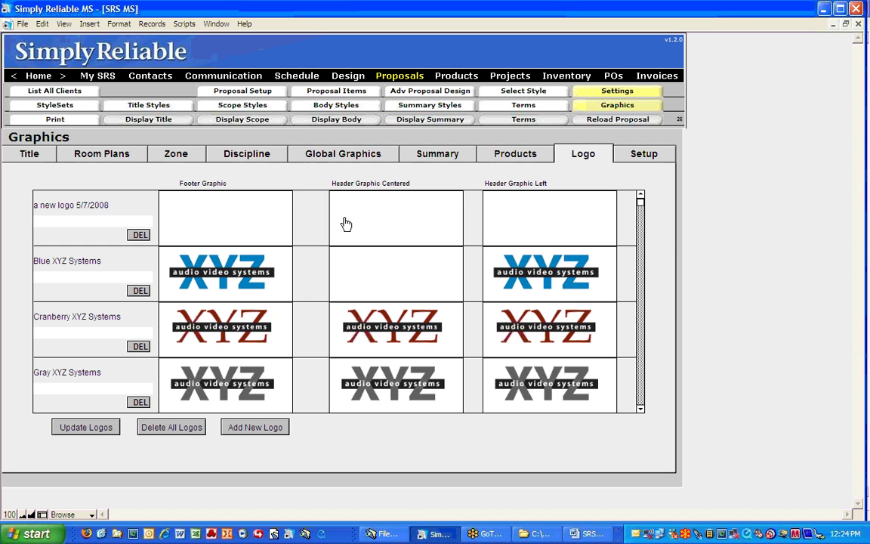
# - Import the company's "Logo 300" JPG from the Web Site folder on drive C as the new logo's footer graphic
pyautogui.click(247, 217)
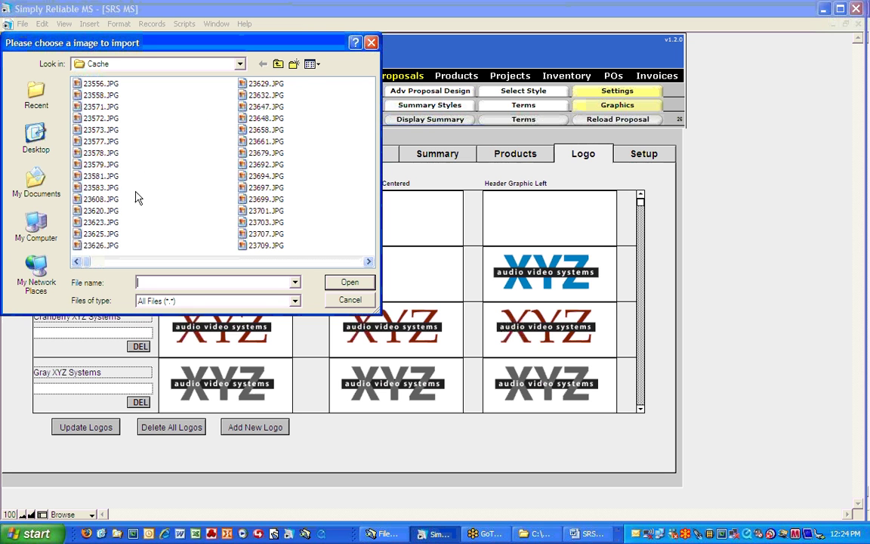
pyautogui.click(42, 223)
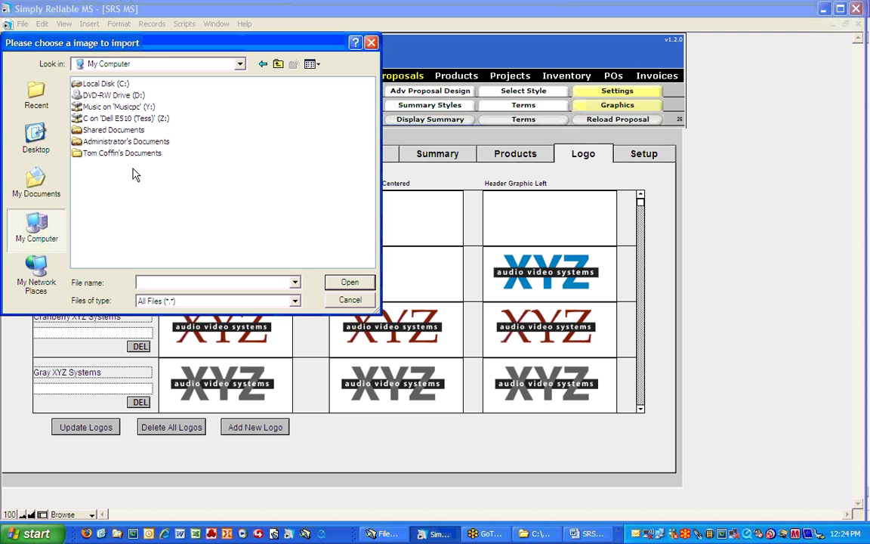
pyautogui.doubleClick(105, 83)
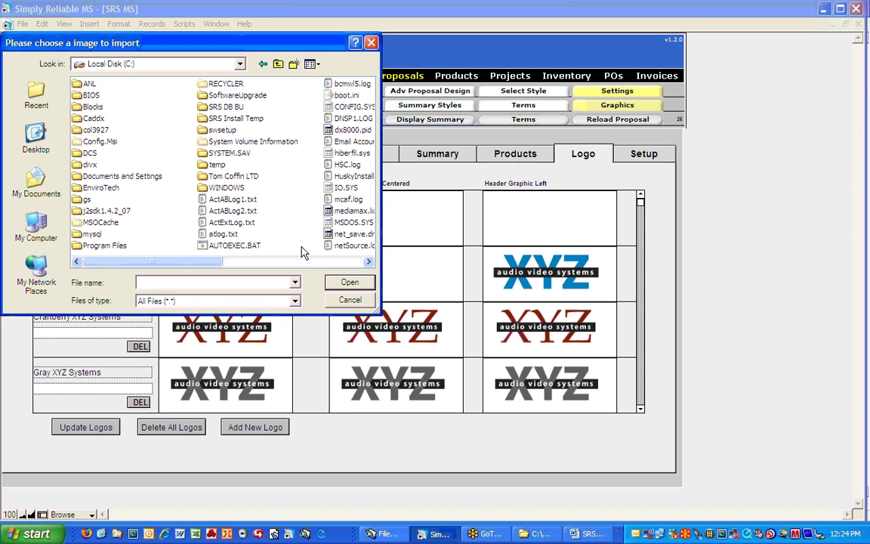
pyautogui.doubleClick(228, 176)
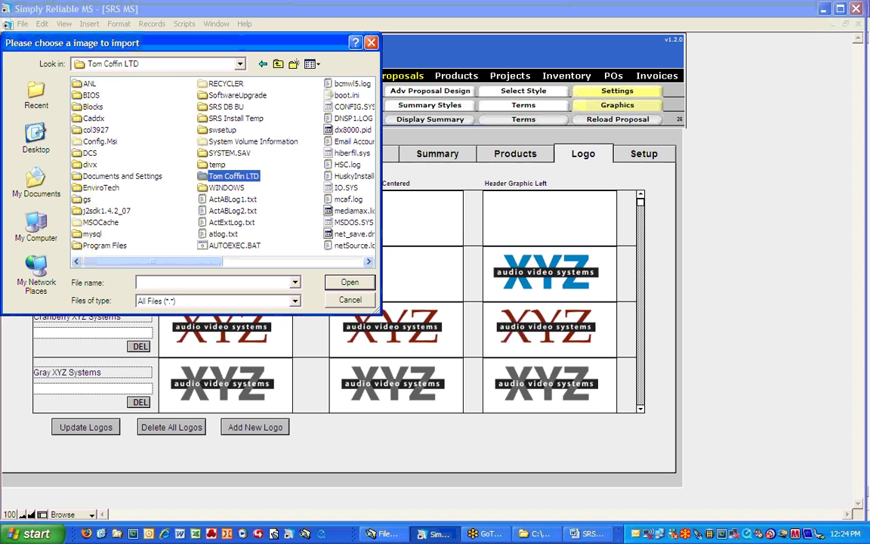
pyautogui.click(354, 263)
pyautogui.doubleClick(331, 246)
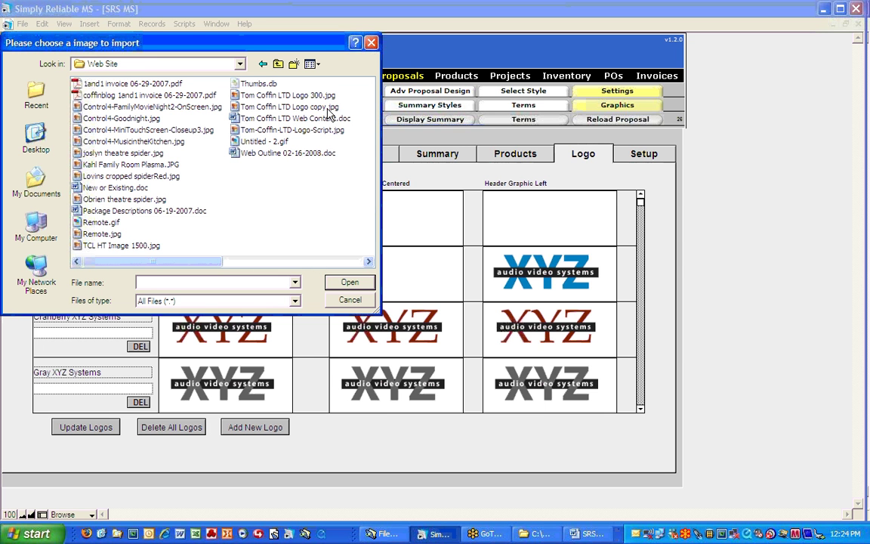
pyautogui.doubleClick(306, 95)
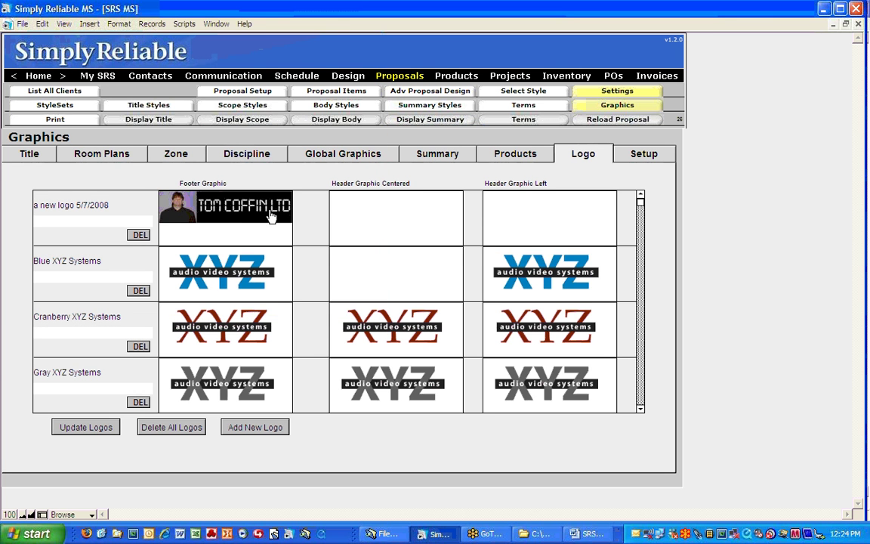
# - Copy the new logo's footer graphic into its centered header graphic and left header graphic
pyautogui.moveTo(270, 215)
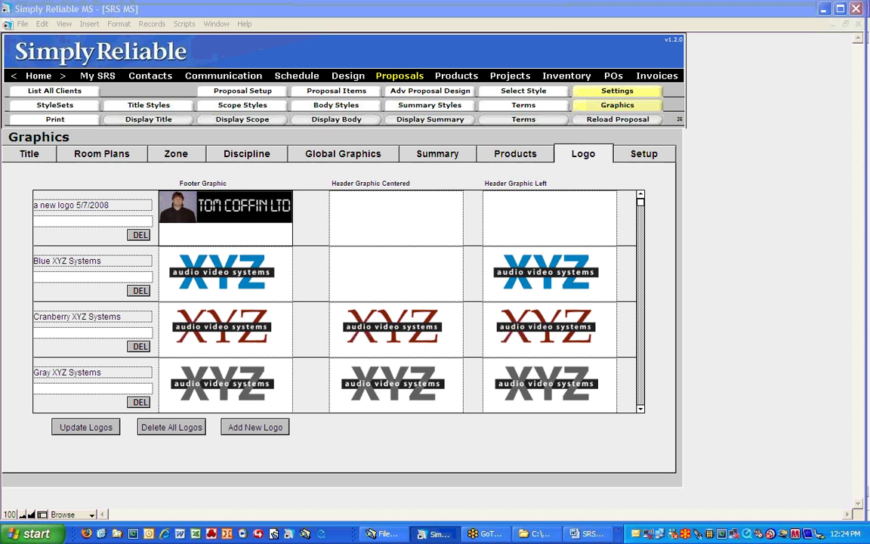
pyautogui.click(265, 208)
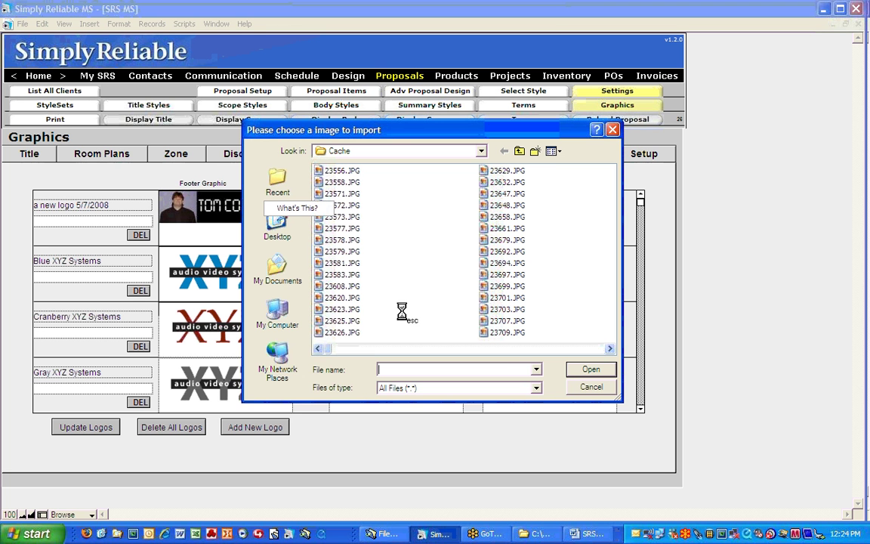
pyautogui.click(575, 389)
pyautogui.rightClick(269, 216)
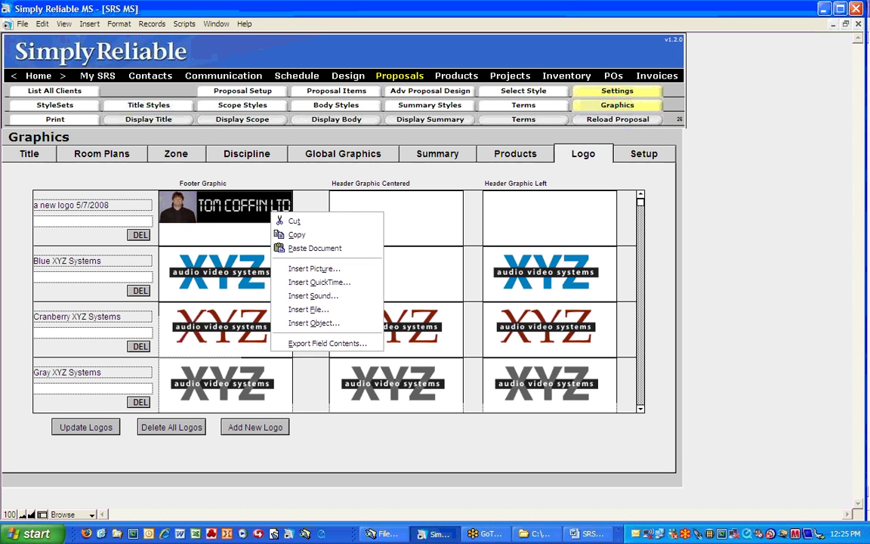
pyautogui.click(296, 234)
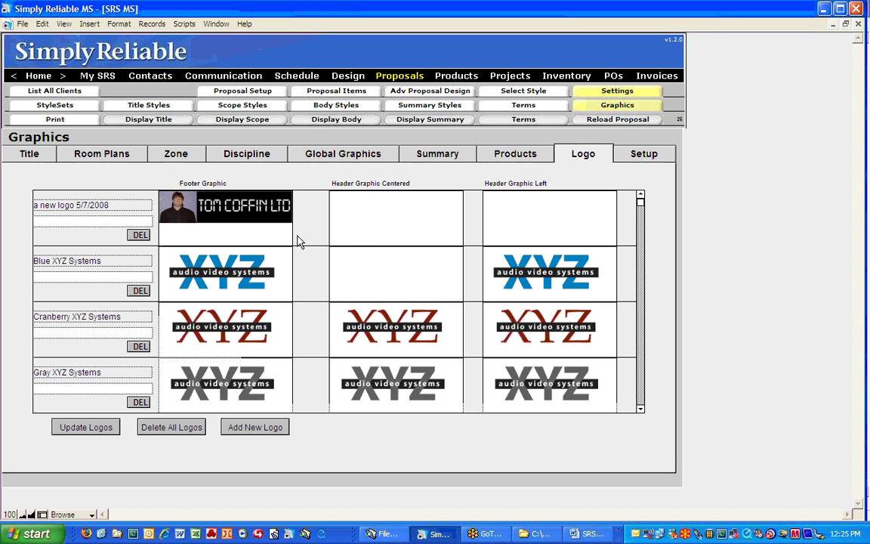
pyautogui.click(402, 227)
pyautogui.rightClick(404, 221)
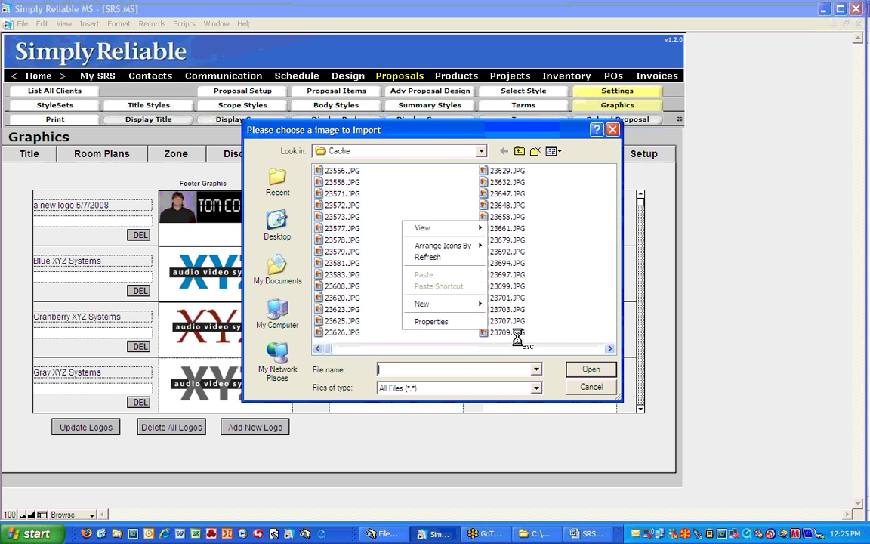
pyautogui.press('Escape')
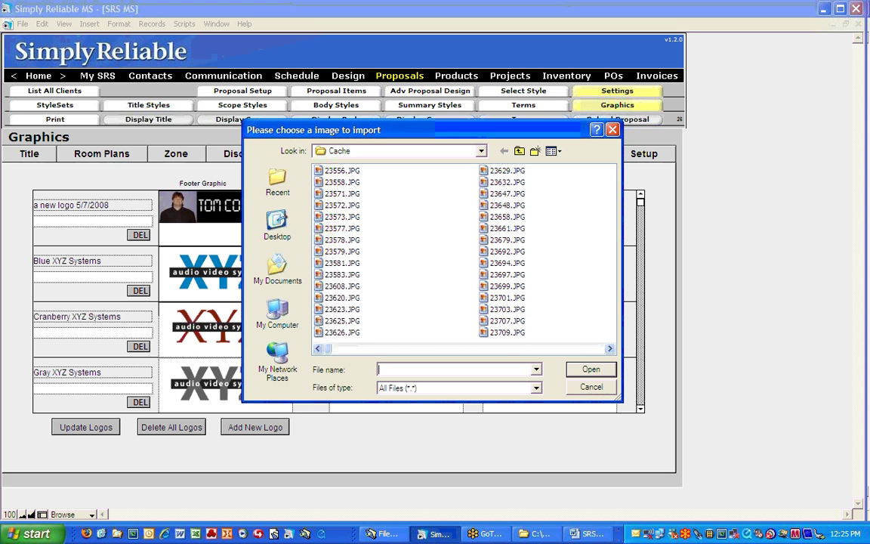
pyautogui.click(580, 388)
pyautogui.rightClick(414, 206)
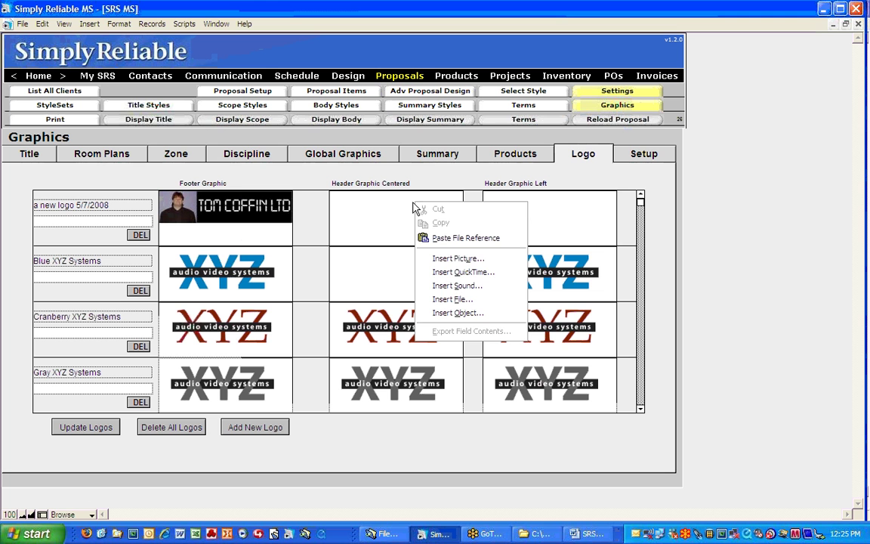
pyautogui.click(445, 238)
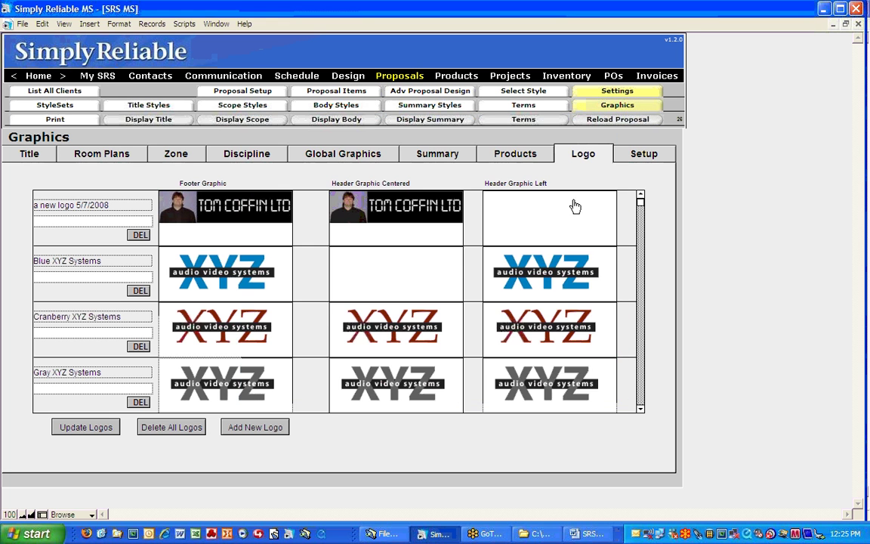
pyautogui.rightClick(570, 205)
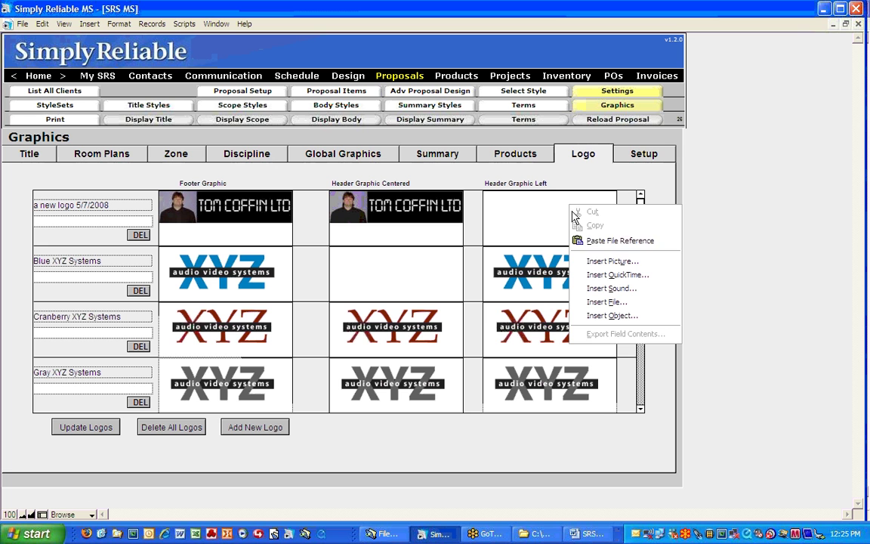
pyautogui.click(607, 241)
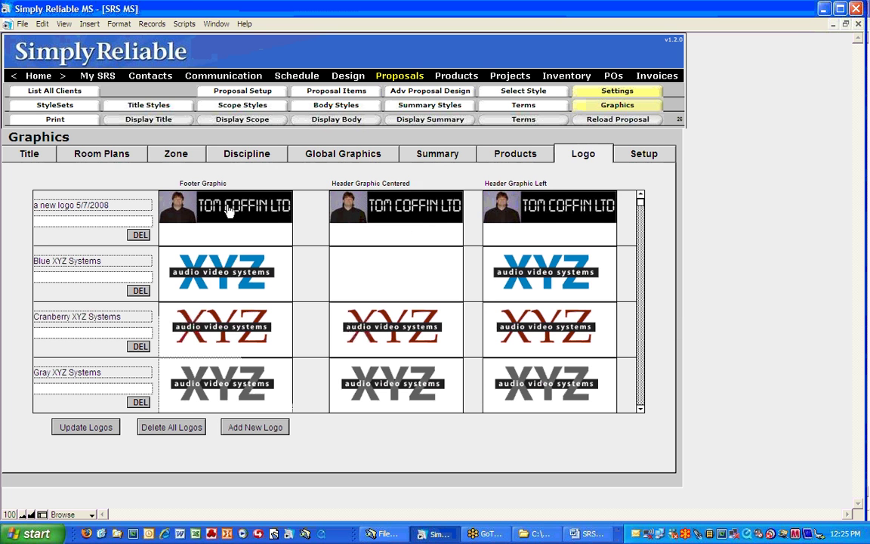
# - Rename the new logo entry as "A New TCL Logo"
pyautogui.click(119, 205)
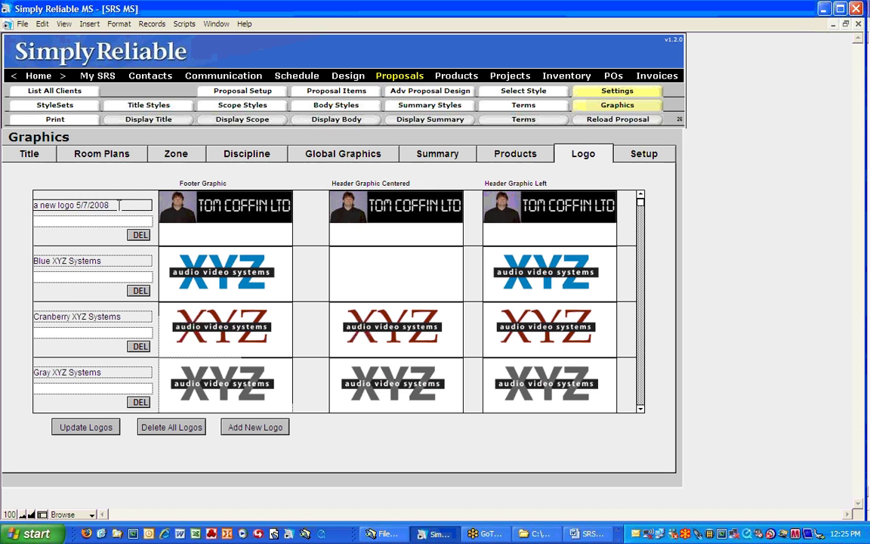
pyautogui.moveTo(113, 204); pyautogui.dragTo(25, 204)
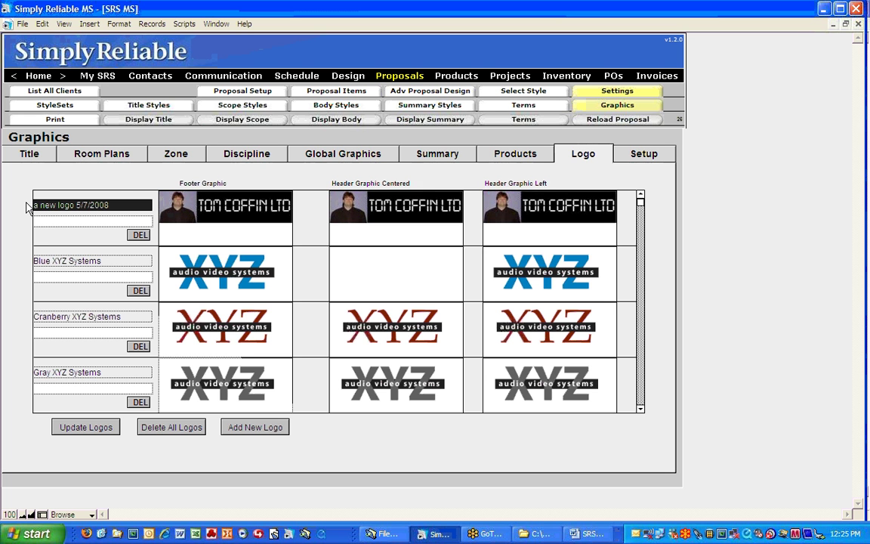
pyautogui.write('A')
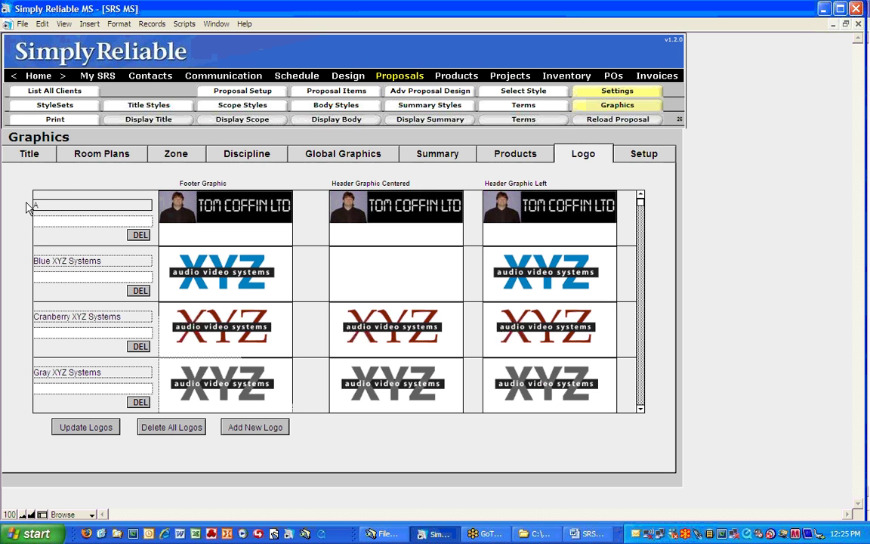
pyautogui.write(' New TCL Logo')
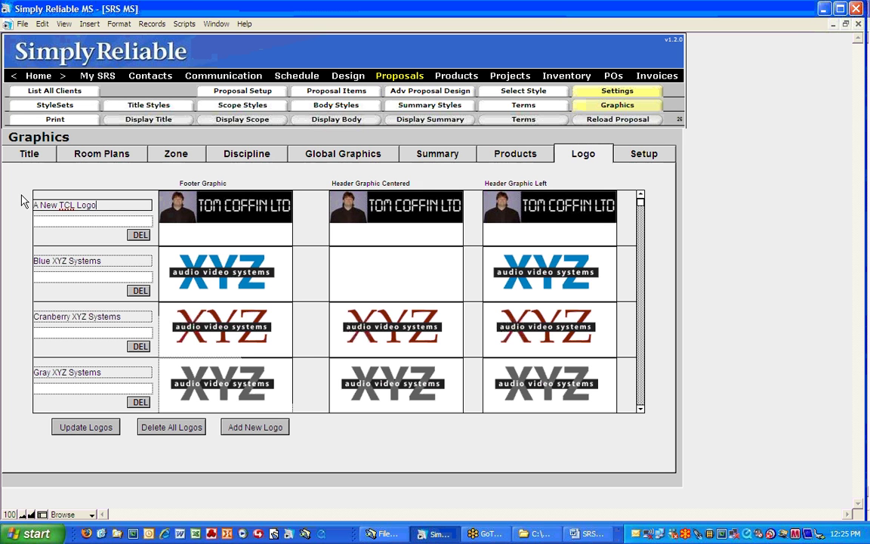
# - Browse the system title styles and select the Allston title style
pyautogui.press('Return')
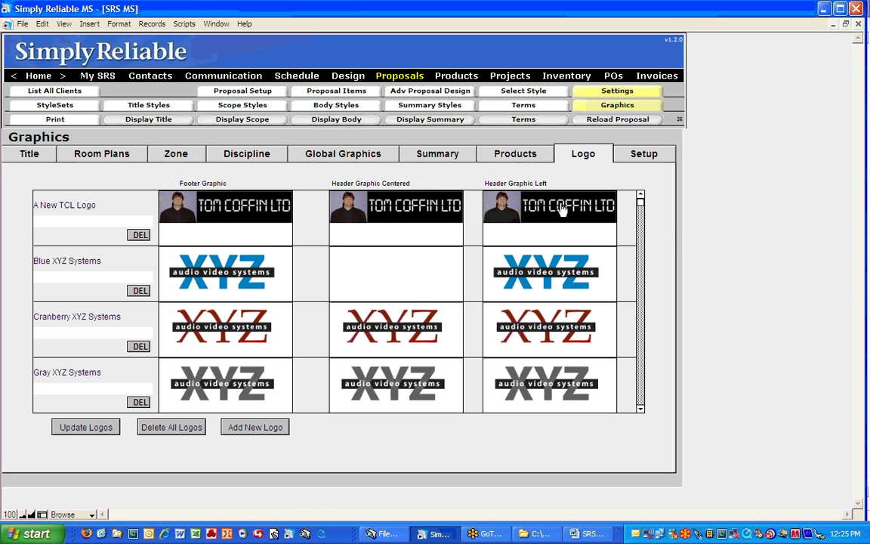
pyautogui.moveTo(561, 211)
pyautogui.click(154, 110)
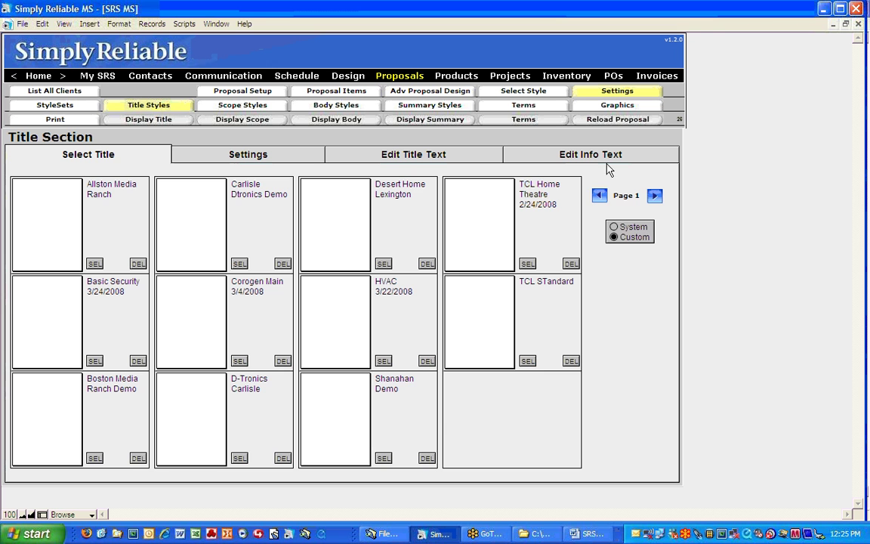
pyautogui.click(613, 227)
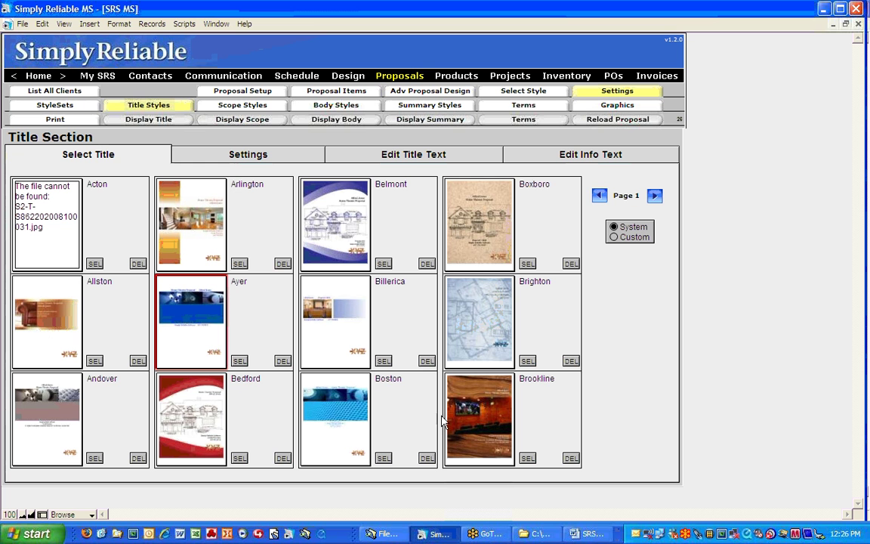
pyautogui.click(653, 196)
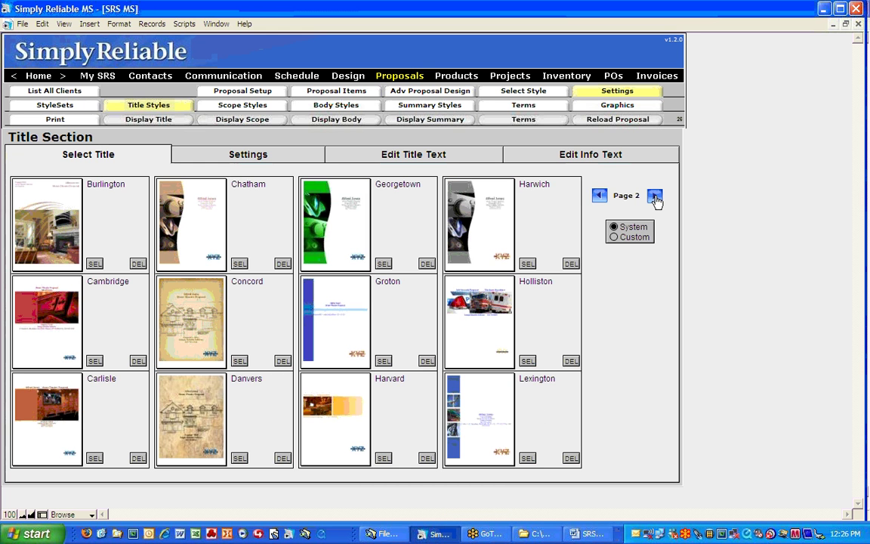
pyautogui.click(654, 197)
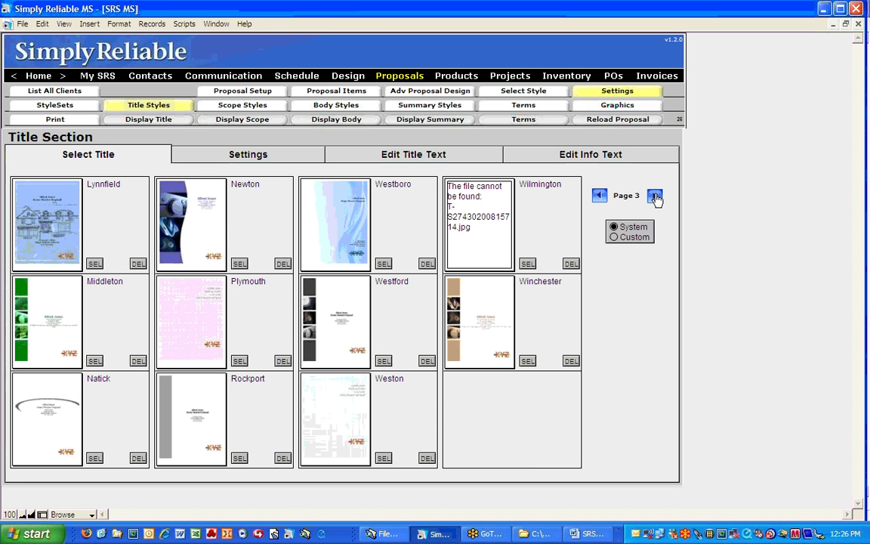
pyautogui.click(598, 198)
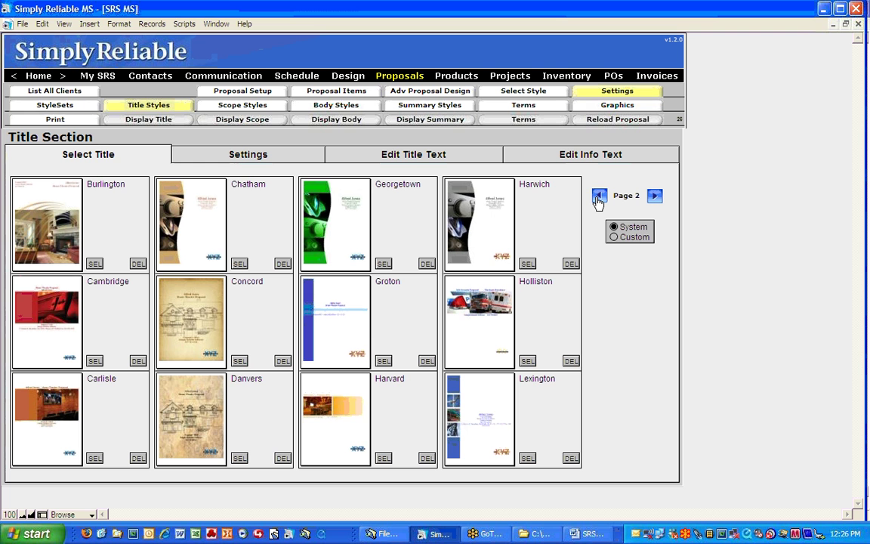
pyautogui.click(599, 197)
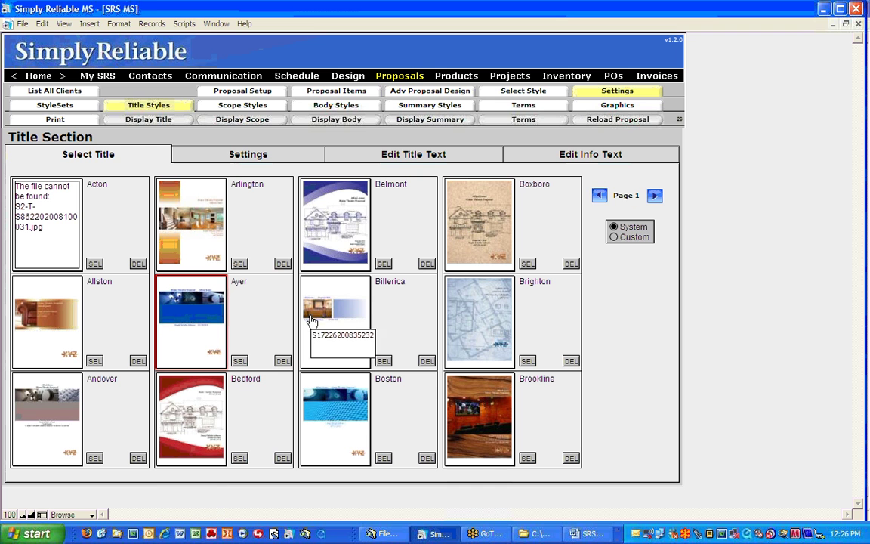
pyautogui.click(95, 360)
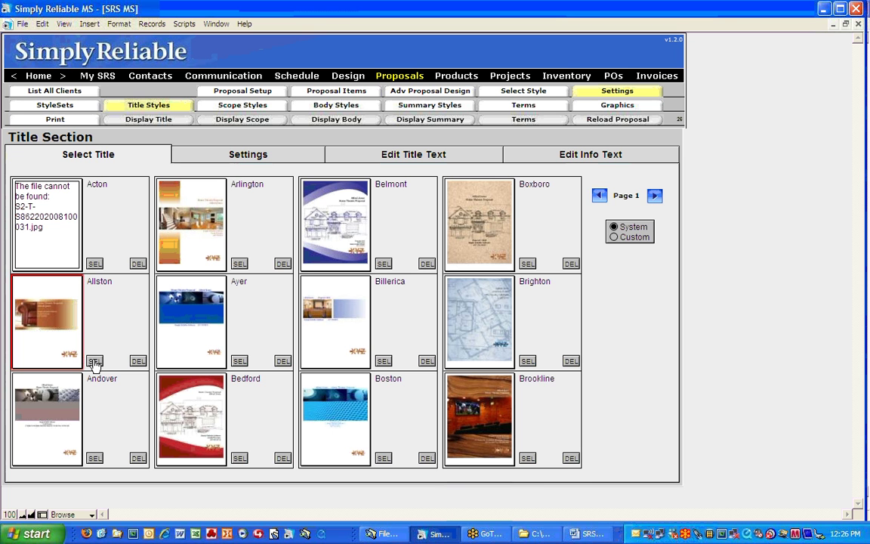
# - Format the Allston style's title text as yellow Arial in italic instead of bold
pyautogui.click(265, 165)
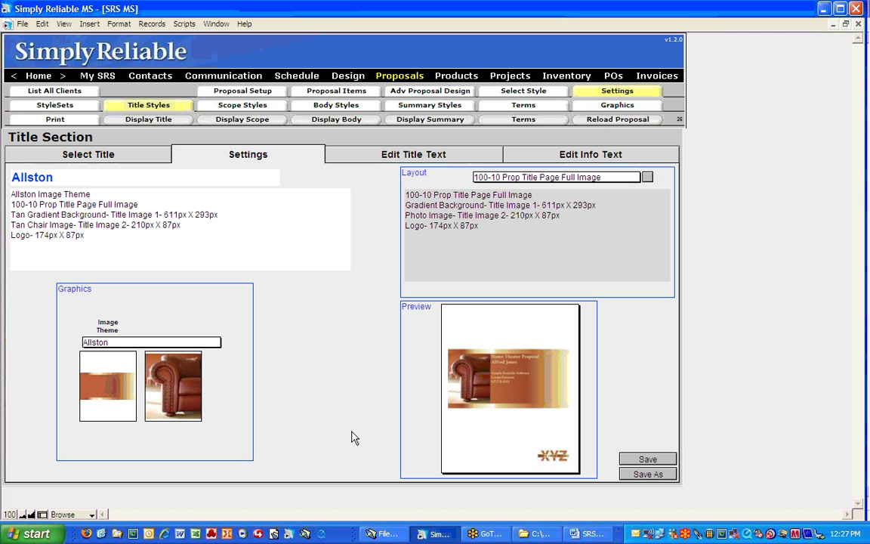
pyautogui.click(406, 155)
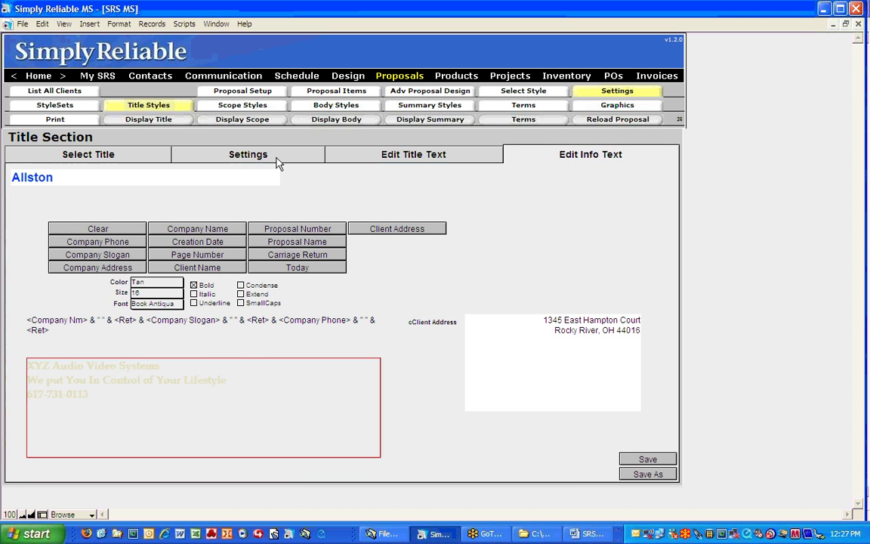
pyautogui.click(277, 162)
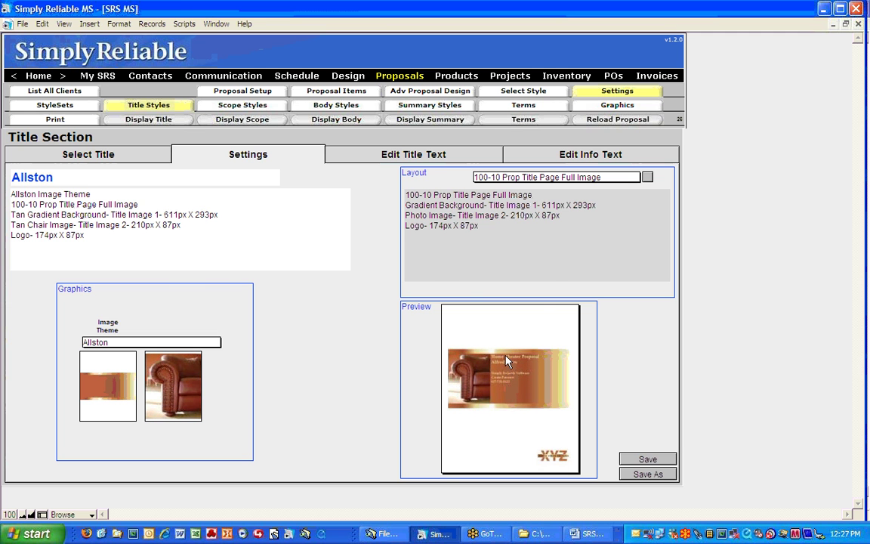
pyautogui.click(441, 154)
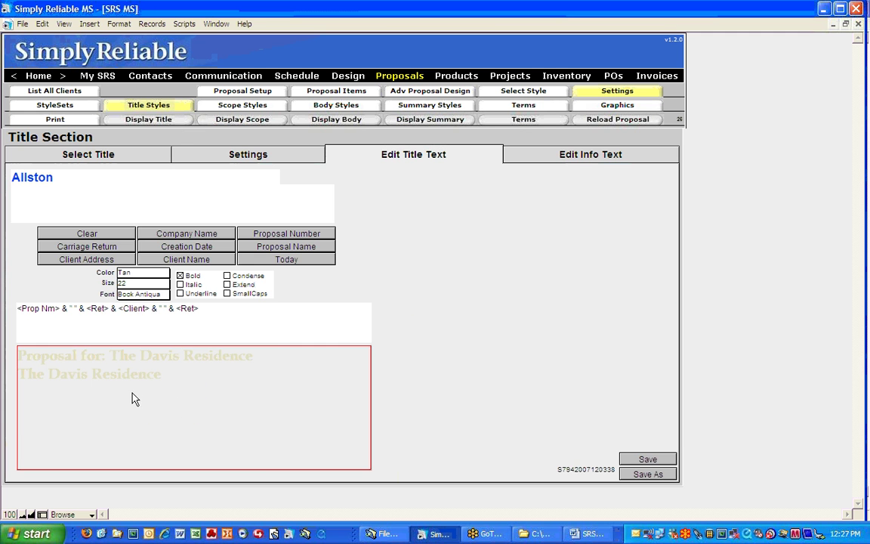
pyautogui.click(166, 275)
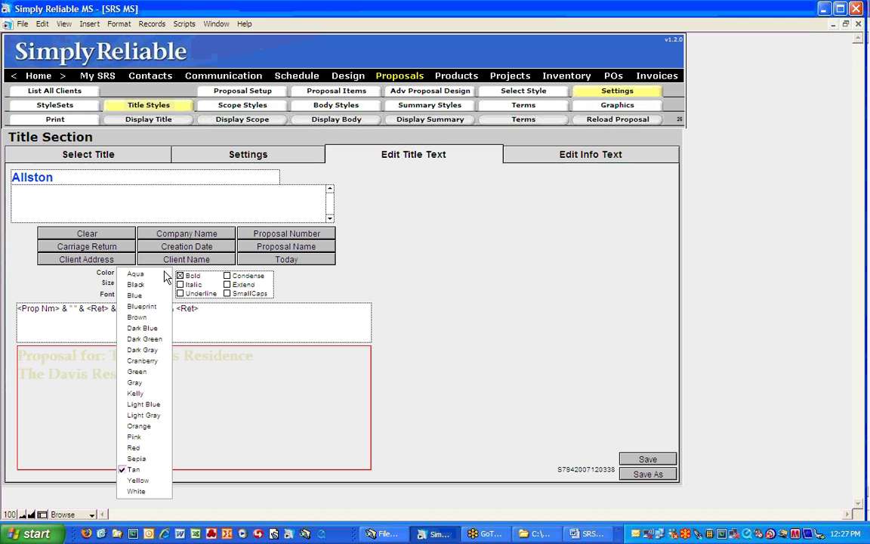
pyautogui.click(138, 480)
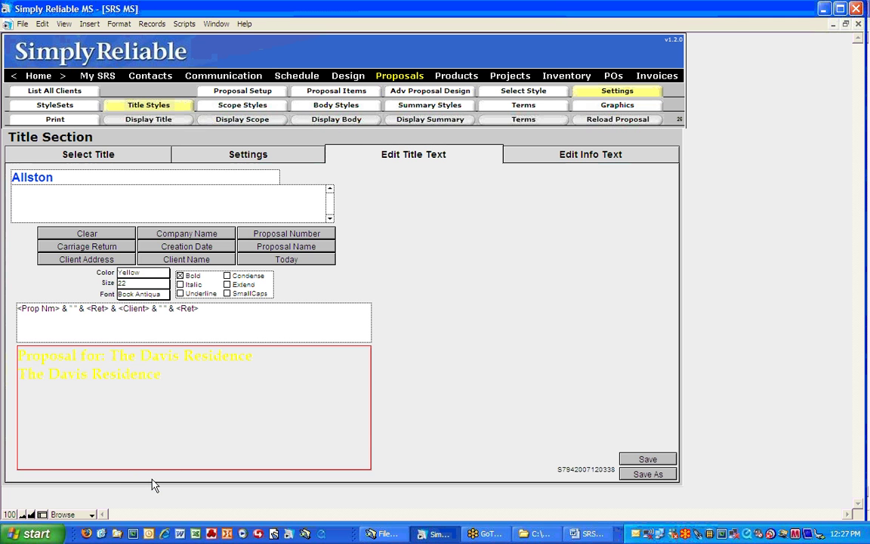
pyautogui.click(179, 275)
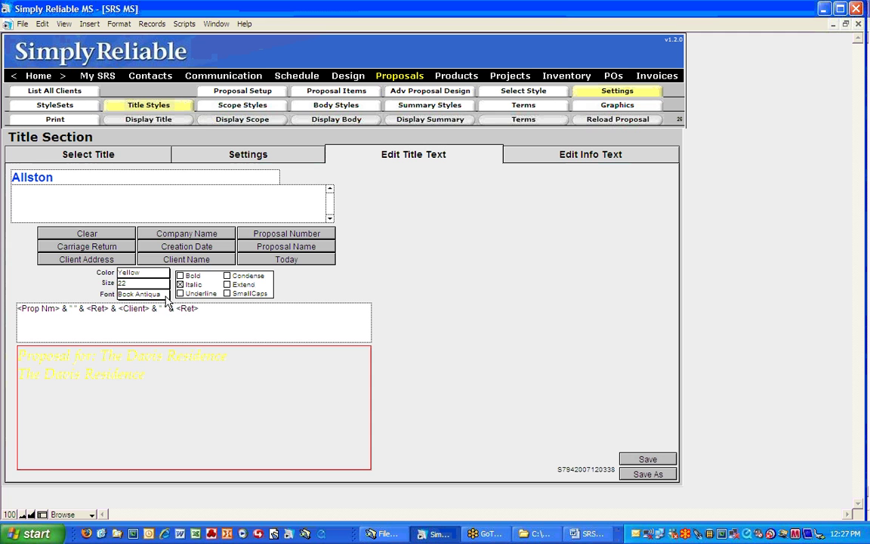
pyautogui.click(158, 293)
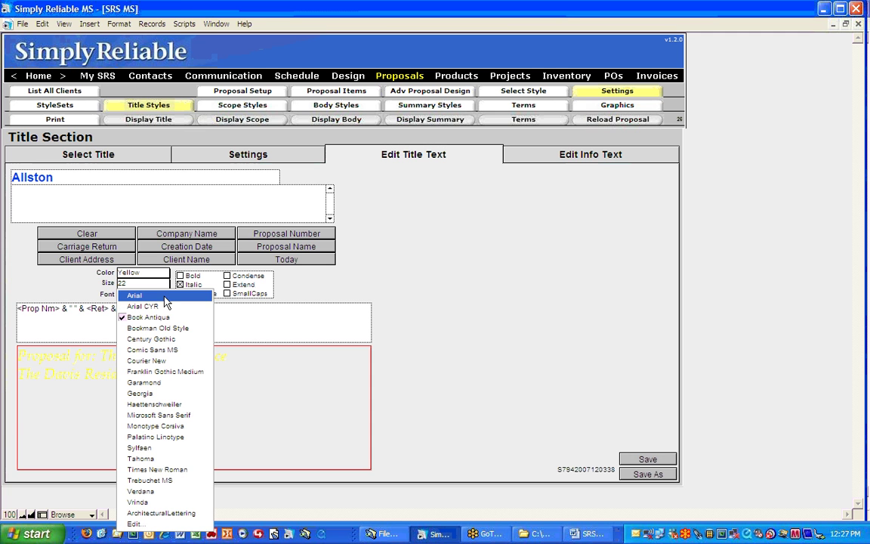
pyautogui.click(164, 296)
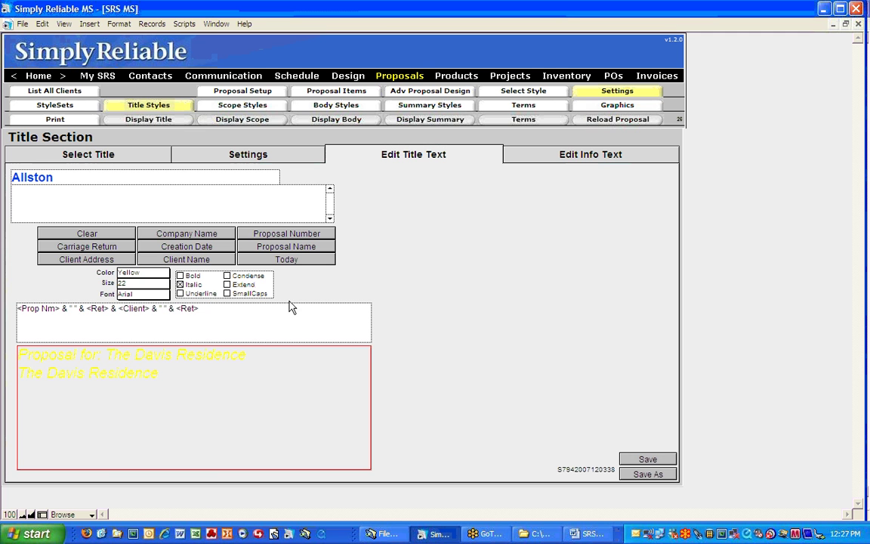
# - Clear the Allston style's info text and rebuild it from the company name, a carriage return and the company address
pyautogui.click(551, 159)
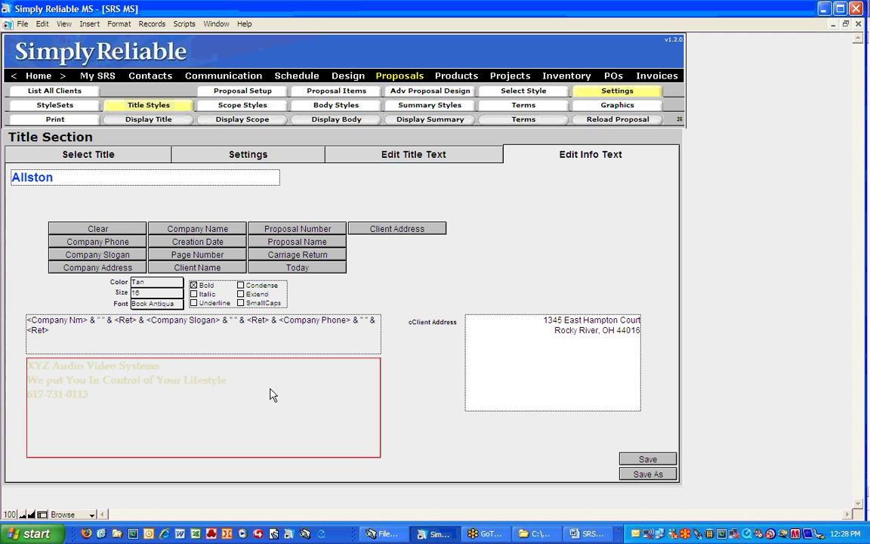
pyautogui.click(135, 233)
pyautogui.click(334, 151)
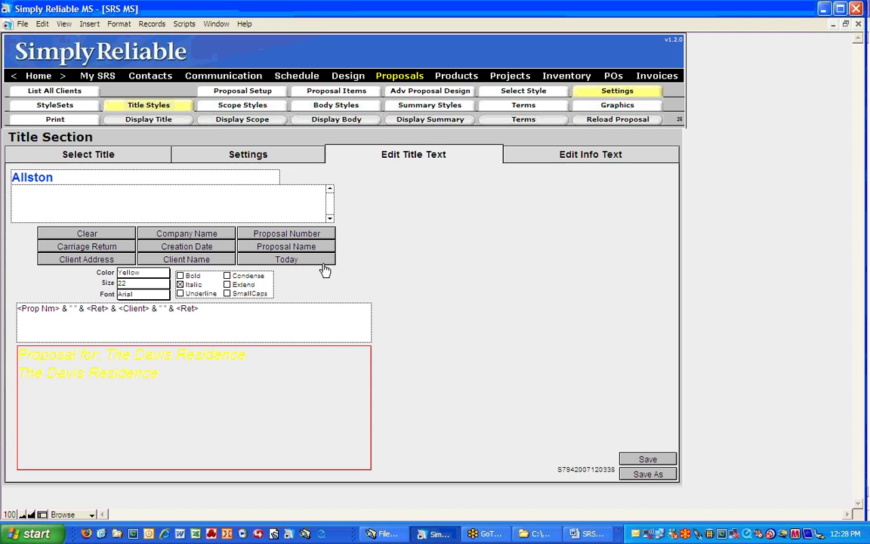
pyautogui.click(511, 151)
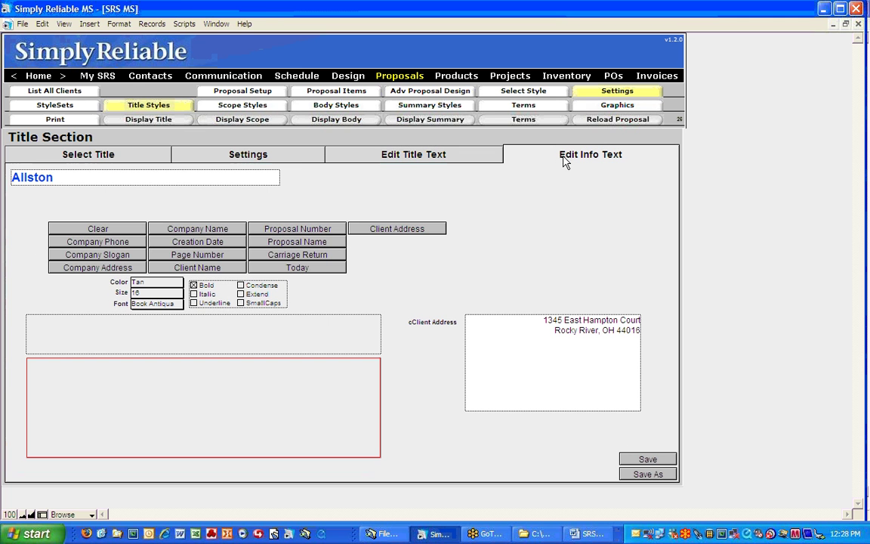
pyautogui.click(226, 231)
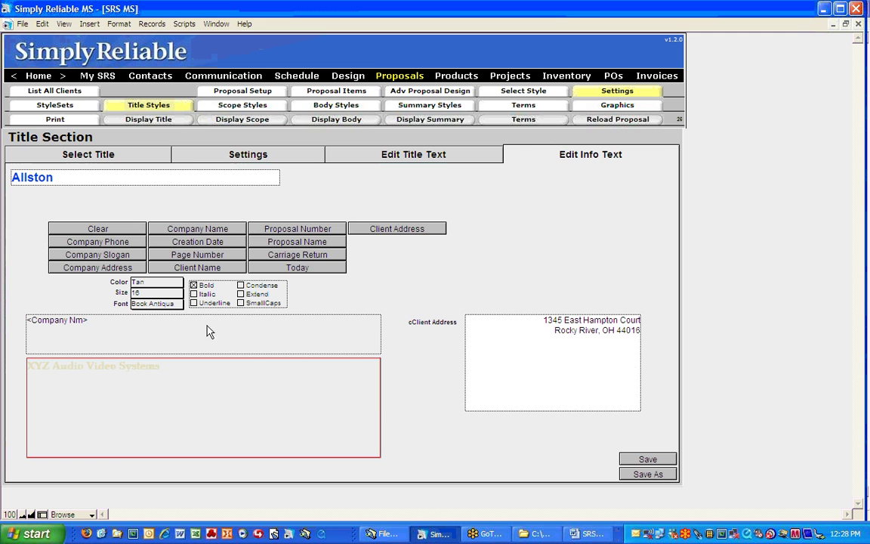
pyautogui.click(298, 259)
pyautogui.click(115, 266)
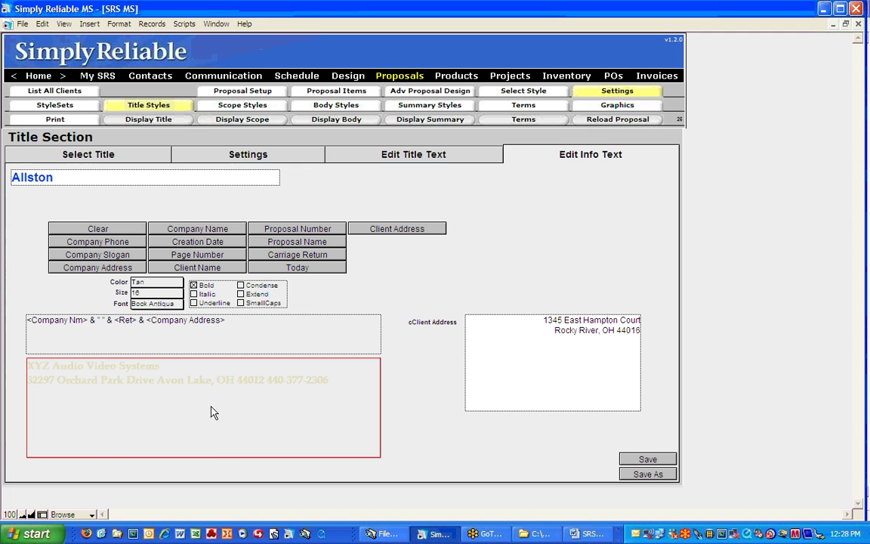
# - Set the info text's color to green and add italic to its bold formatting
pyautogui.click(178, 287)
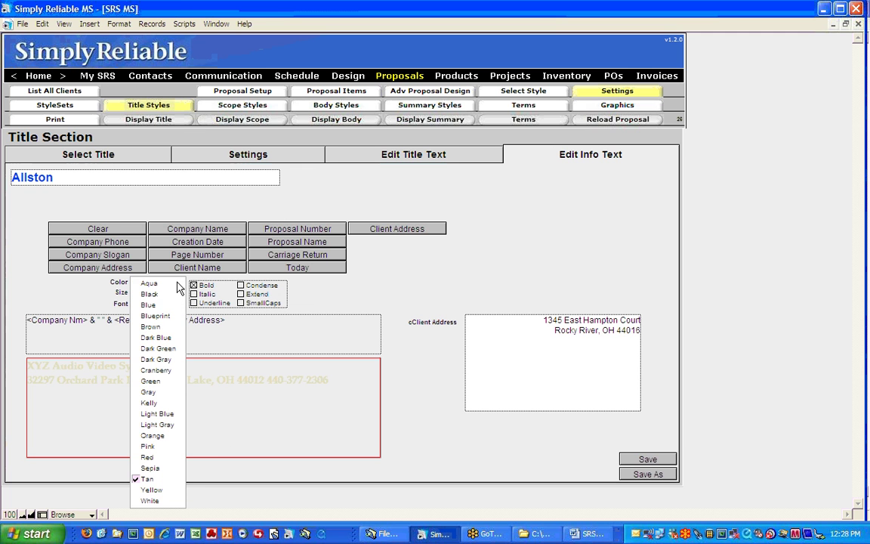
pyautogui.click(151, 382)
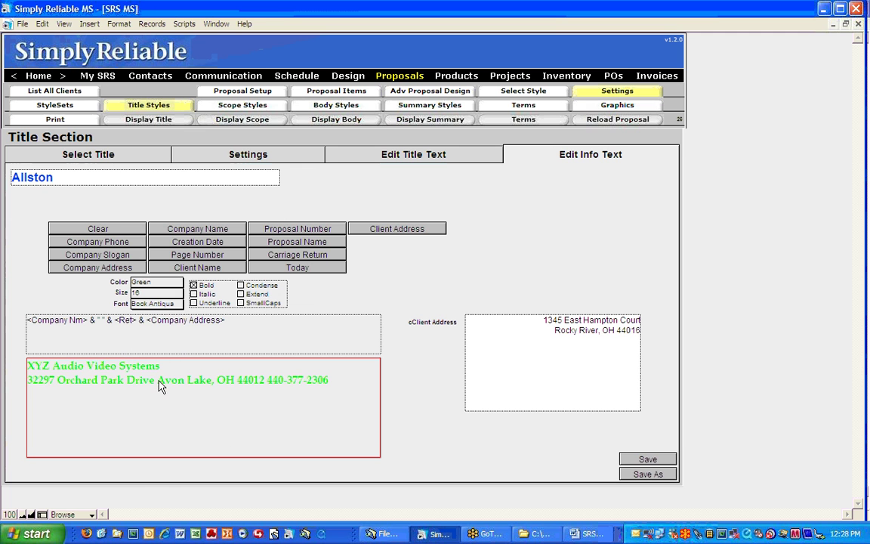
pyautogui.click(194, 295)
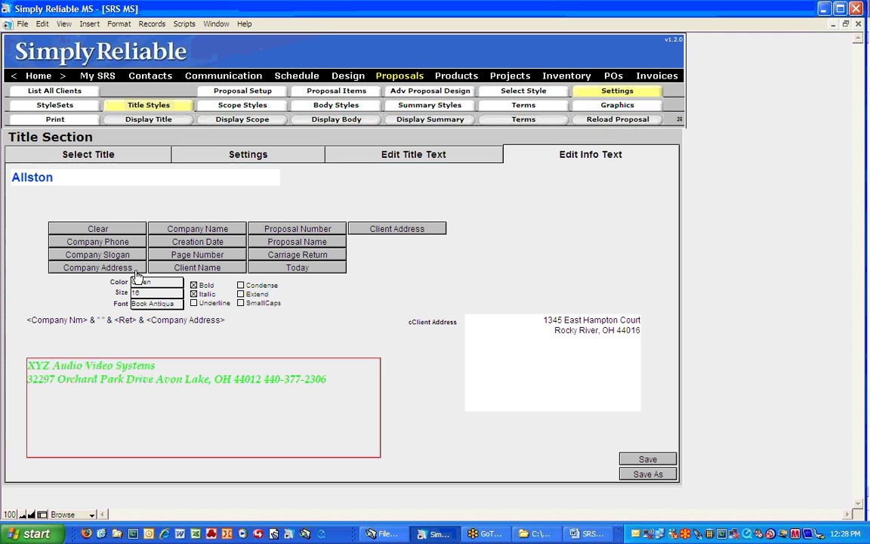
# - Save the edited title style as a new style named "Allston Training 5/7/2008"
pyautogui.click(647, 474)
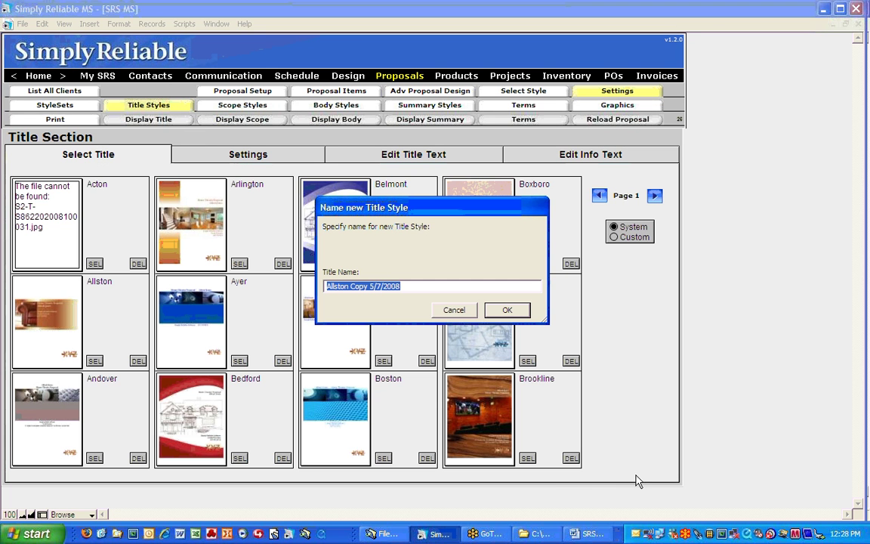
pyautogui.click(327, 285)
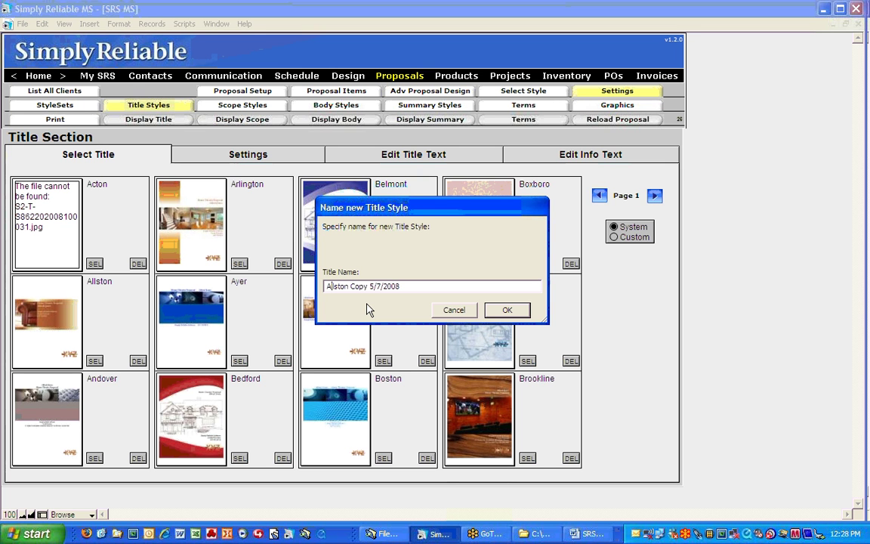
pyautogui.press('Right')
pyautogui.press('Right')
pyautogui.press('Right')
pyautogui.press('Right')
pyautogui.press('Right')
pyautogui.press('Right')
pyautogui.press('Right')
pyautogui.press('Right')
pyautogui.press('Right')
pyautogui.press('Right')
pyautogui.press('Right')
pyautogui.press('BackSpace')
pyautogui.press('BackSpace')
pyautogui.press('BackSpace')
pyautogui.press('Delete')
pyautogui.write('Training')
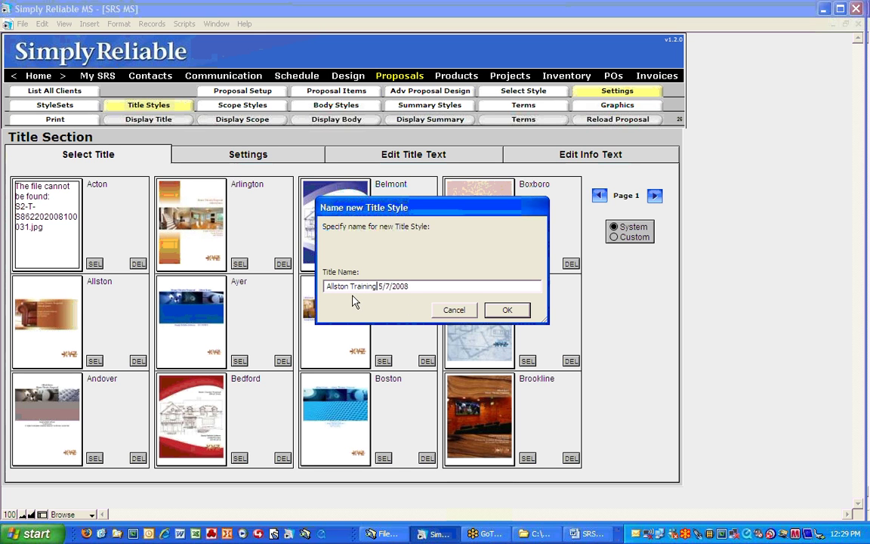
pyautogui.press('Home')
pyautogui.click(508, 310)
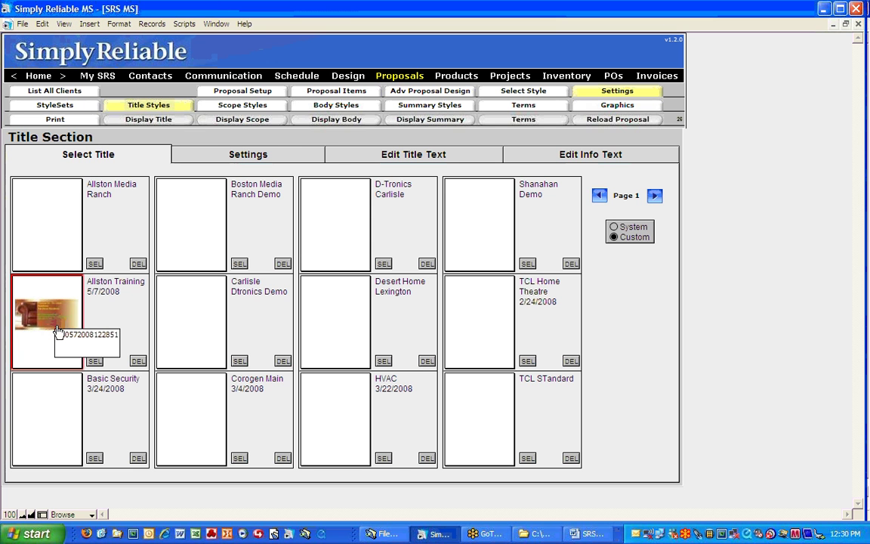
# - Select the Brighton style from the system body styles and open its settings
pyautogui.click(332, 105)
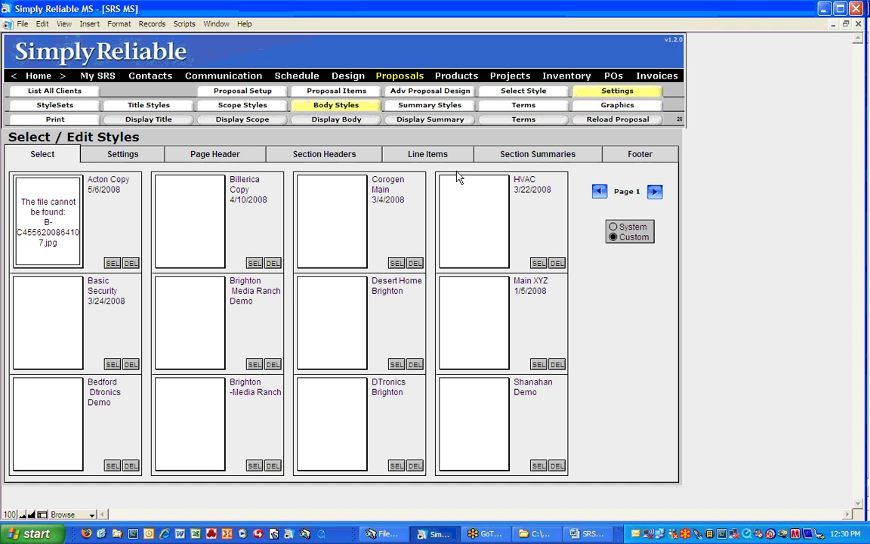
pyautogui.click(613, 226)
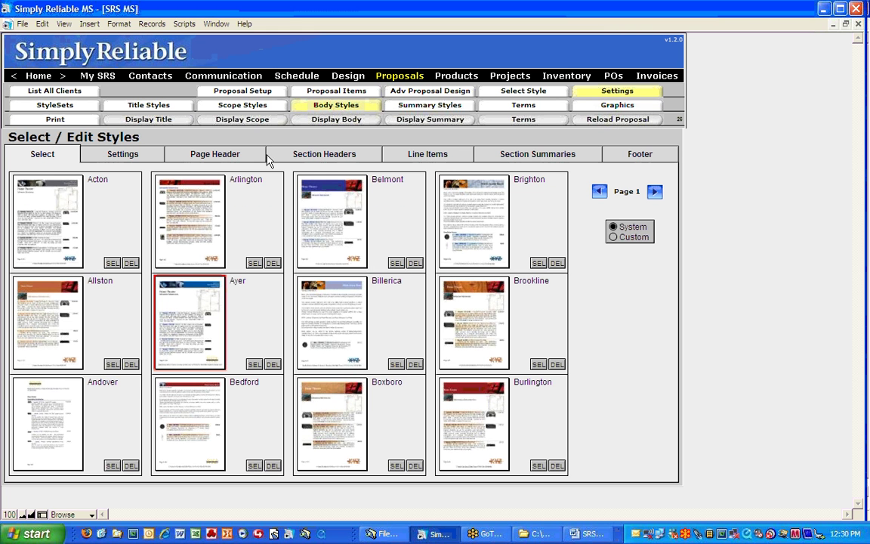
pyautogui.moveTo(67, 254)
pyautogui.moveTo(188, 241)
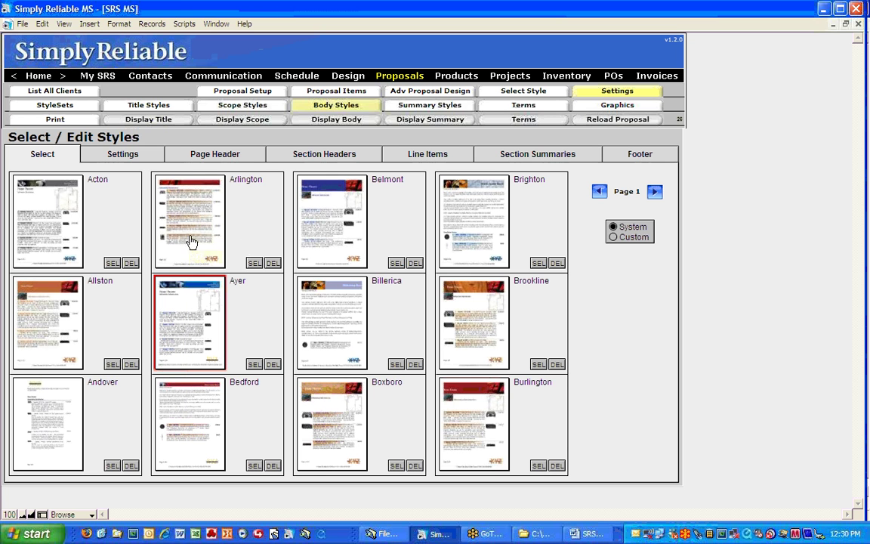
pyautogui.moveTo(315, 247)
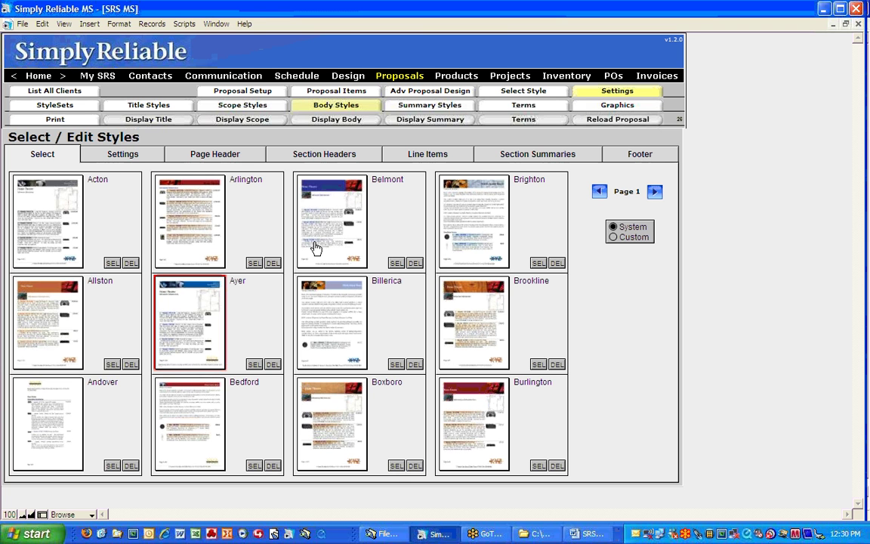
pyautogui.moveTo(479, 240)
pyautogui.click(538, 262)
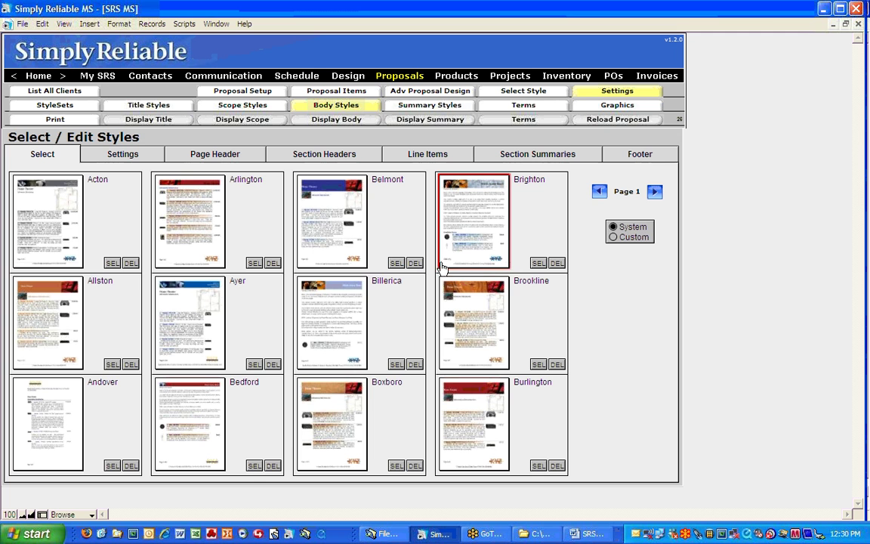
pyautogui.click(114, 158)
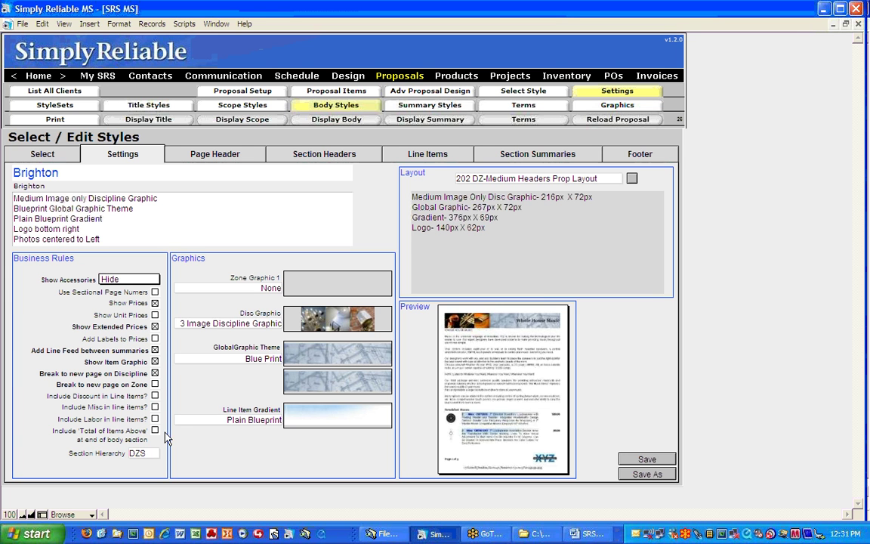
# - Turn on sectional page numbers, unit prices and price labels in the Brighton style's business rules
pyautogui.click(154, 303)
pyautogui.click(155, 292)
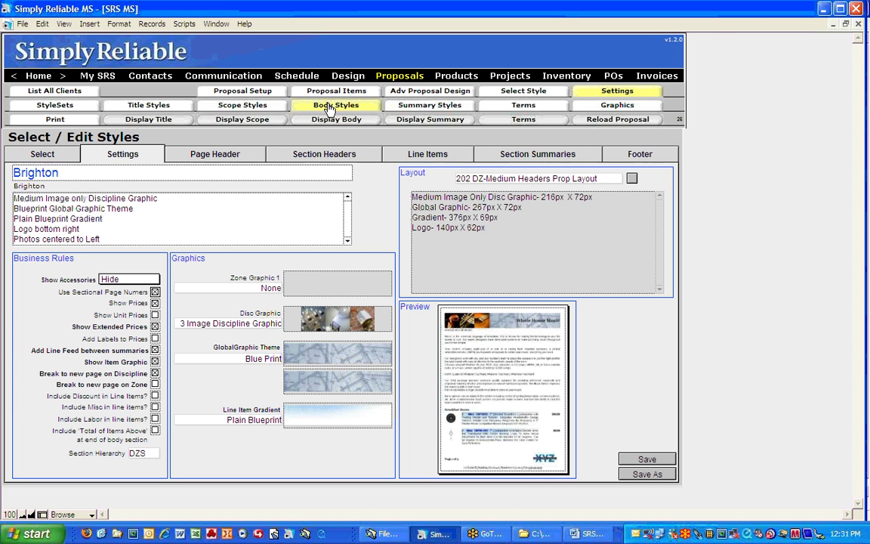
pyautogui.click(155, 314)
pyautogui.click(156, 325)
pyautogui.click(155, 339)
# - Try the Single Image Discipline Graphic as the discipline graphic and switch back to the 3 Image Discipline Graphic
pyautogui.click(273, 325)
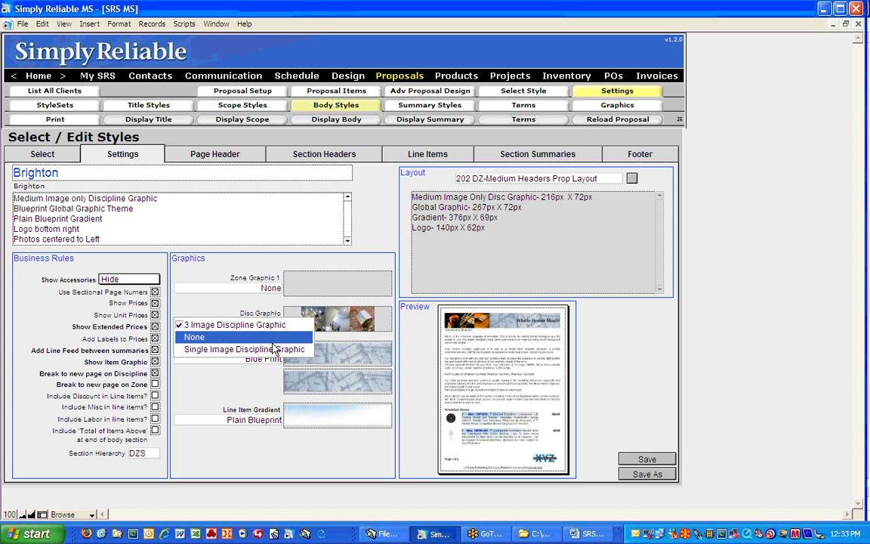
pyautogui.click(279, 349)
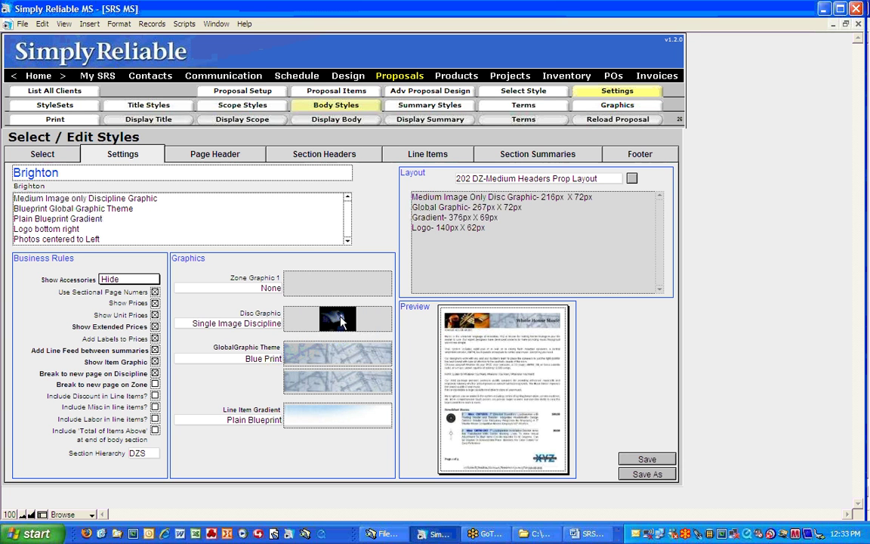
pyautogui.click(273, 330)
pyautogui.click(270, 325)
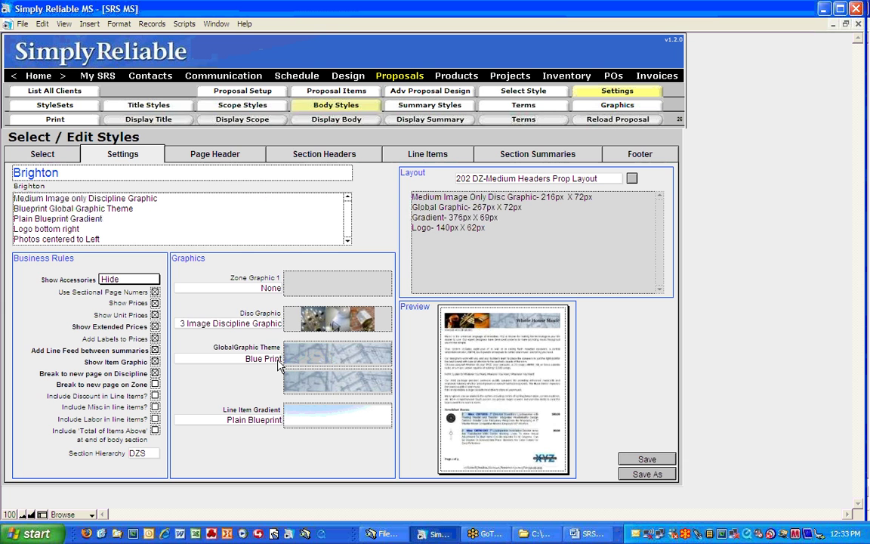
# - Set the global graphic theme to Sepia and the line item gradient to Sepia & Yellow Gradient
pyautogui.click(279, 361)
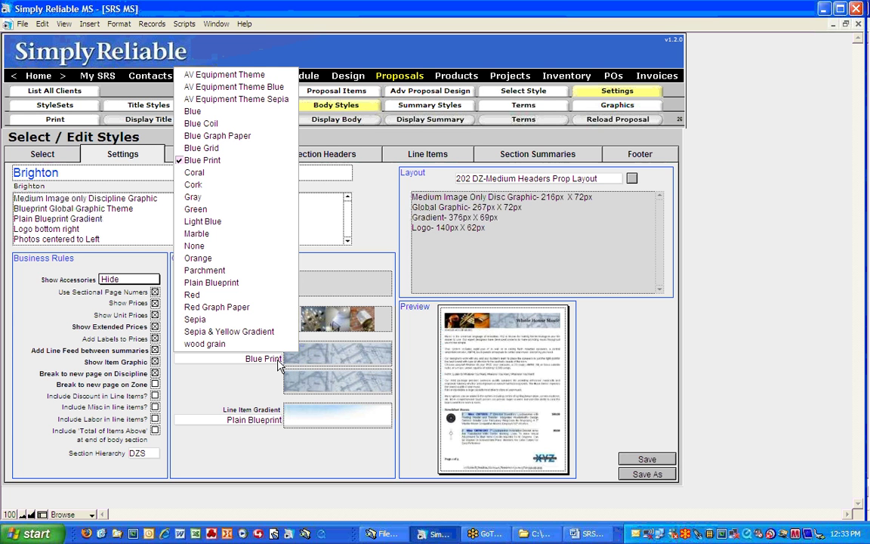
pyautogui.click(272, 320)
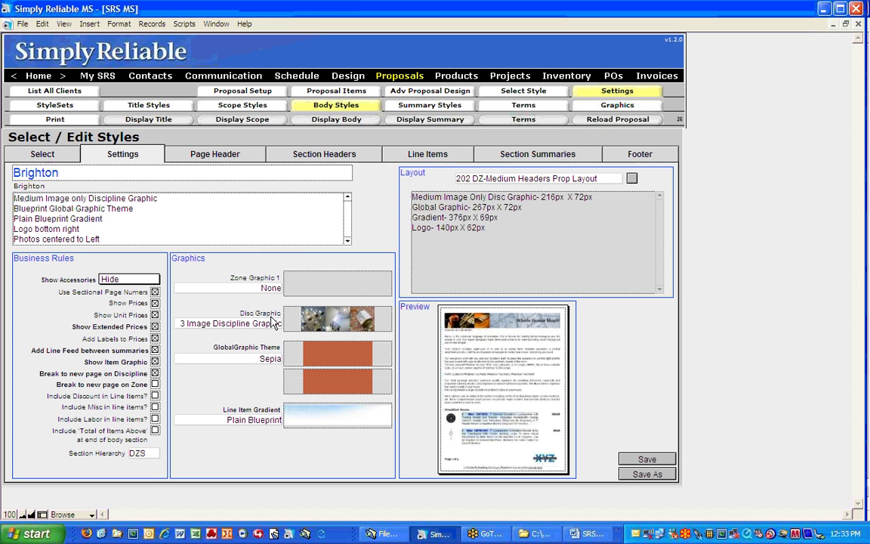
pyautogui.click(278, 423)
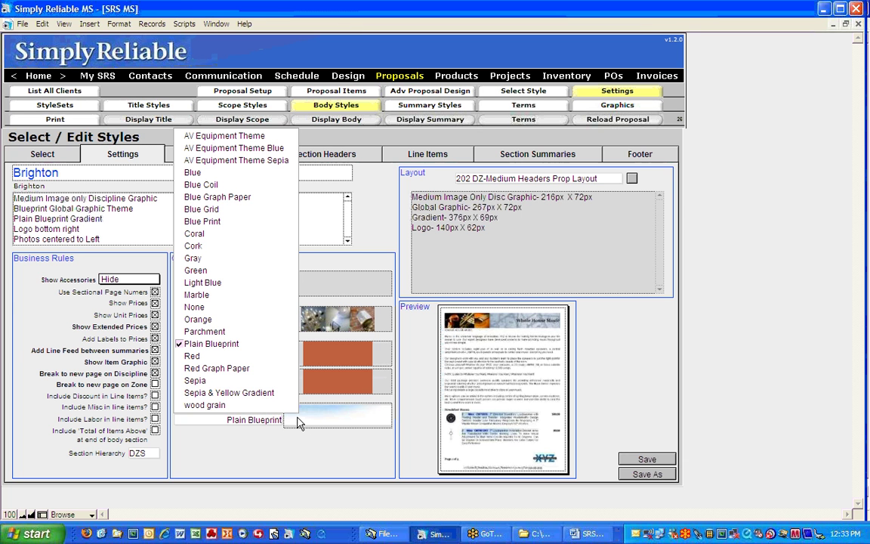
pyautogui.click(269, 394)
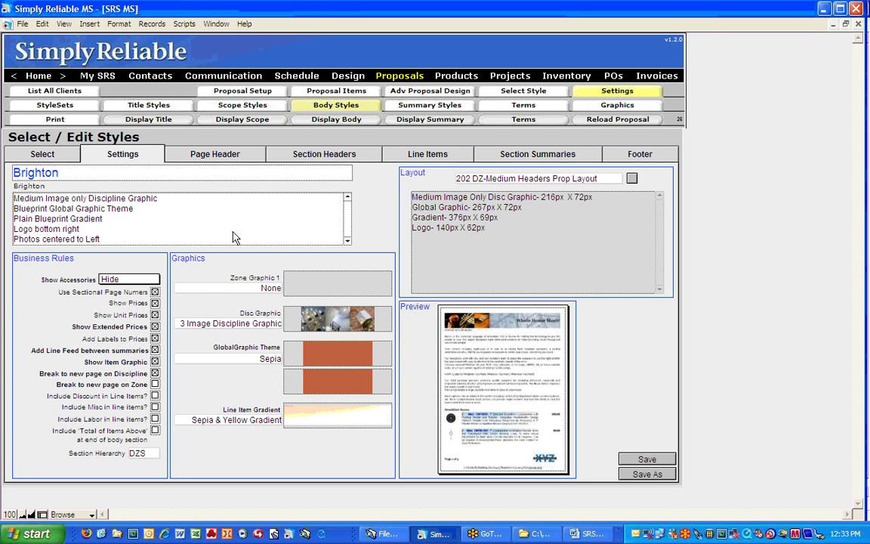
# - Clear the page header and rebuild it from the proposal name and proposal number, and add italic to the discipline header
pyautogui.click(244, 157)
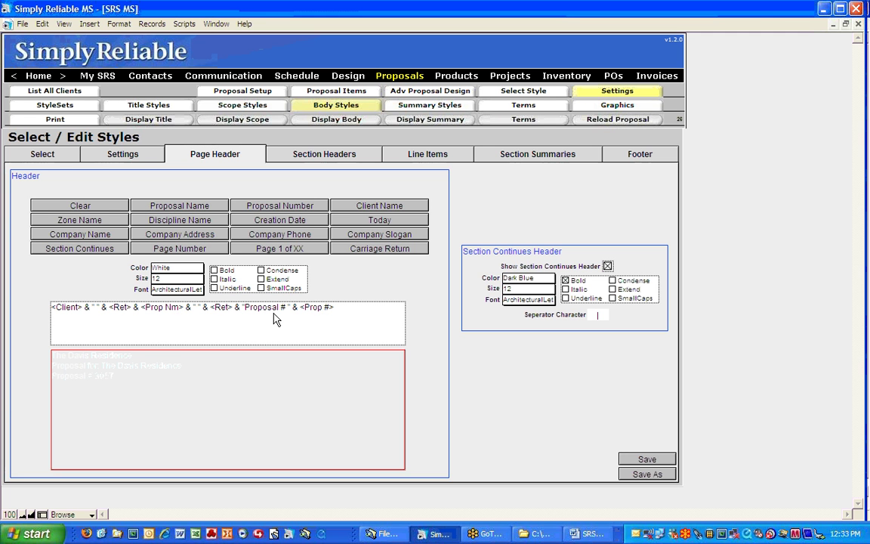
pyautogui.click(117, 207)
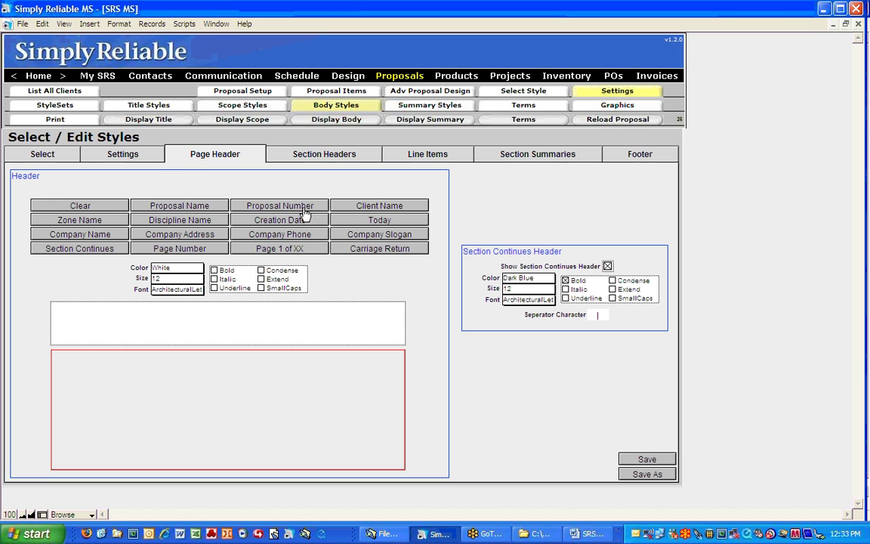
pyautogui.click(210, 208)
pyautogui.click(278, 211)
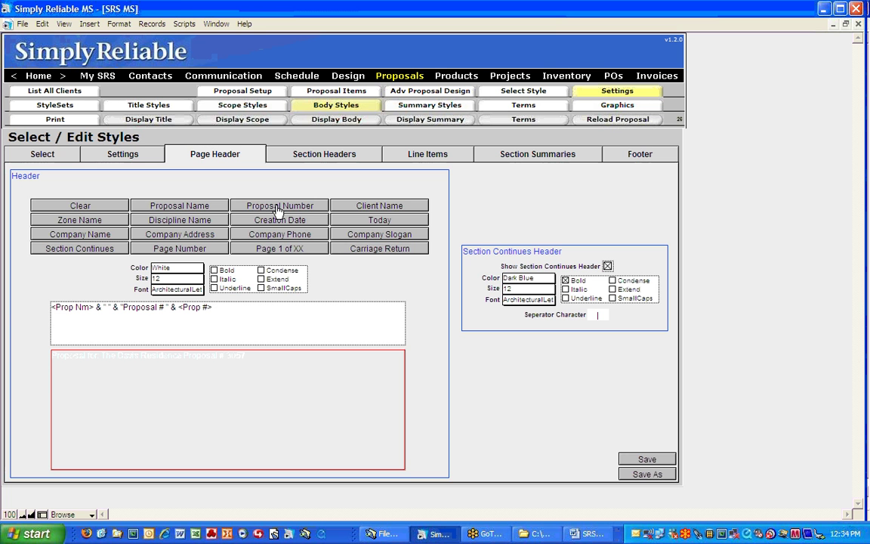
pyautogui.click(353, 159)
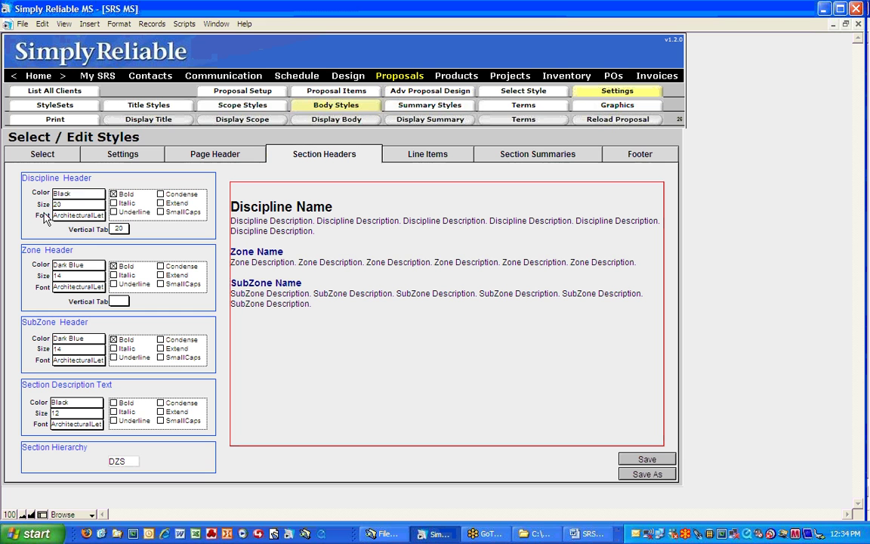
pyautogui.click(113, 203)
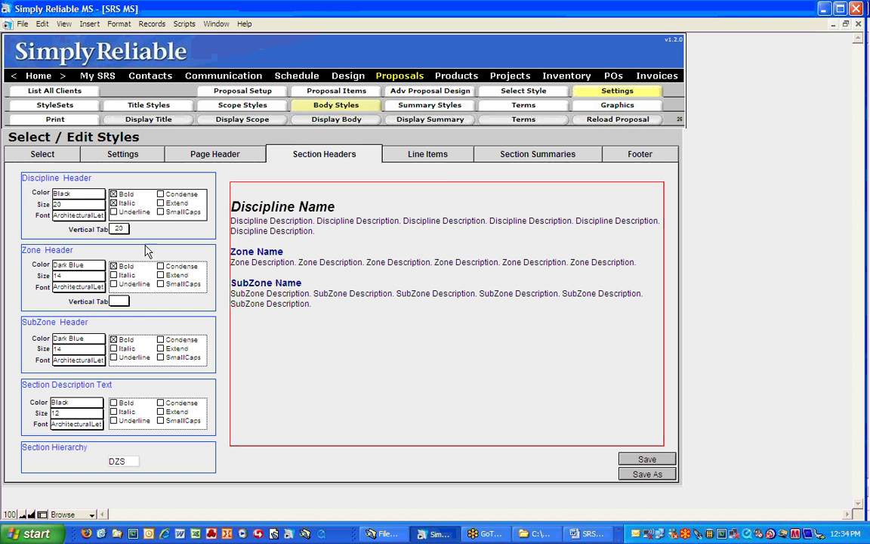
# - Clear the line item layout and rebuild it from quantity, unit of measure, make, description, product text and item price
pyautogui.click(423, 154)
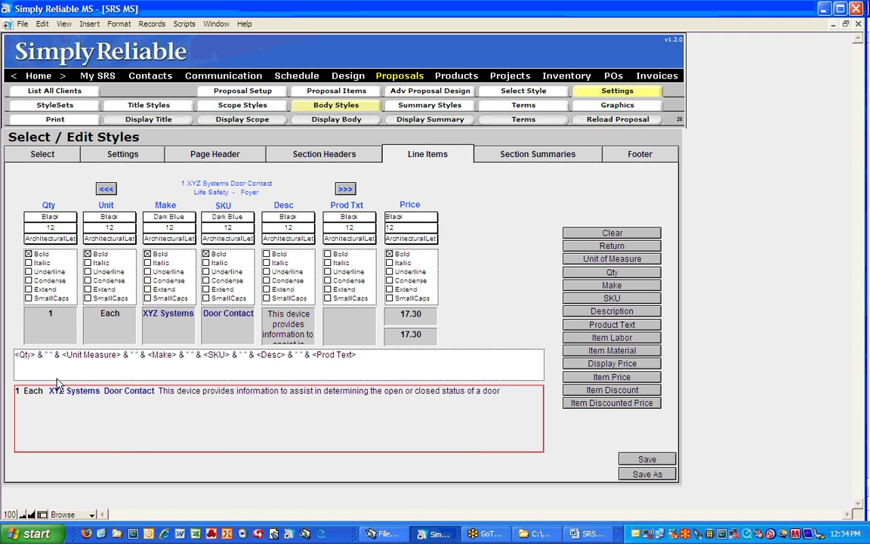
pyautogui.click(570, 235)
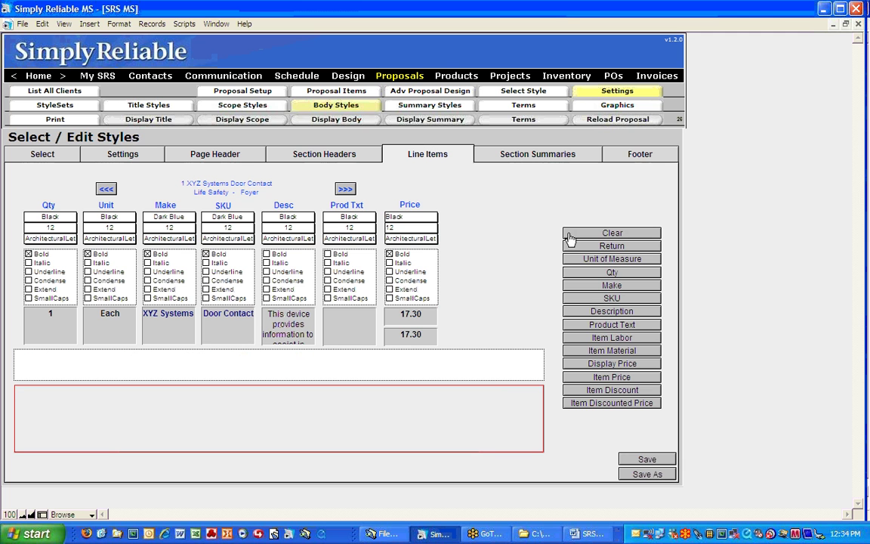
pyautogui.click(583, 274)
pyautogui.click(618, 261)
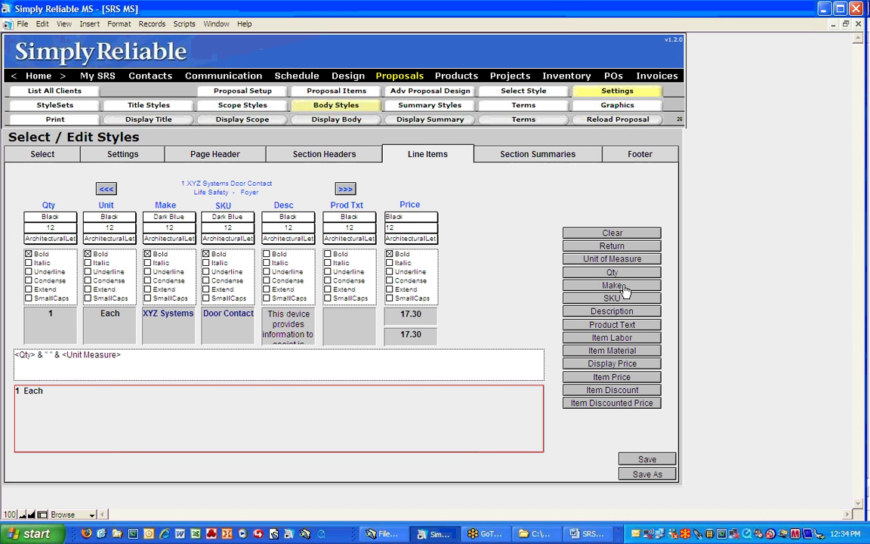
pyautogui.click(623, 289)
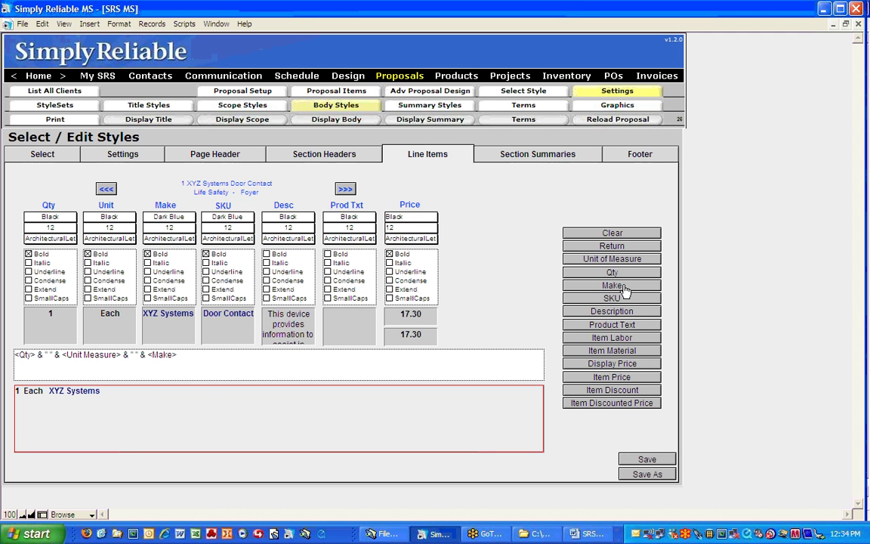
pyautogui.click(613, 311)
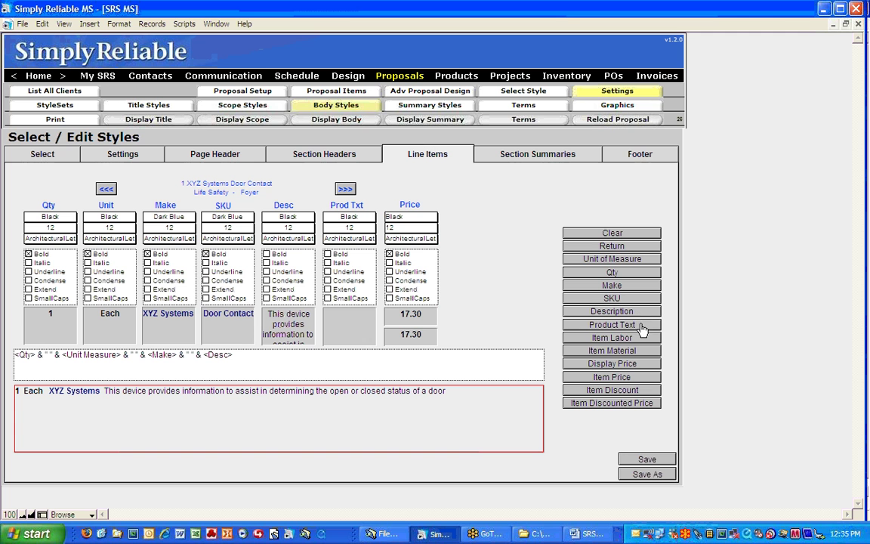
pyautogui.click(641, 329)
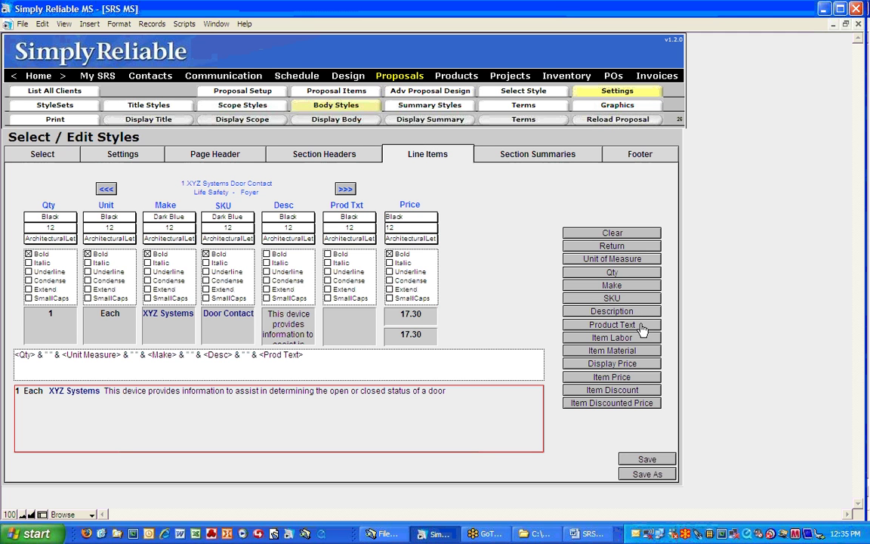
pyautogui.click(622, 379)
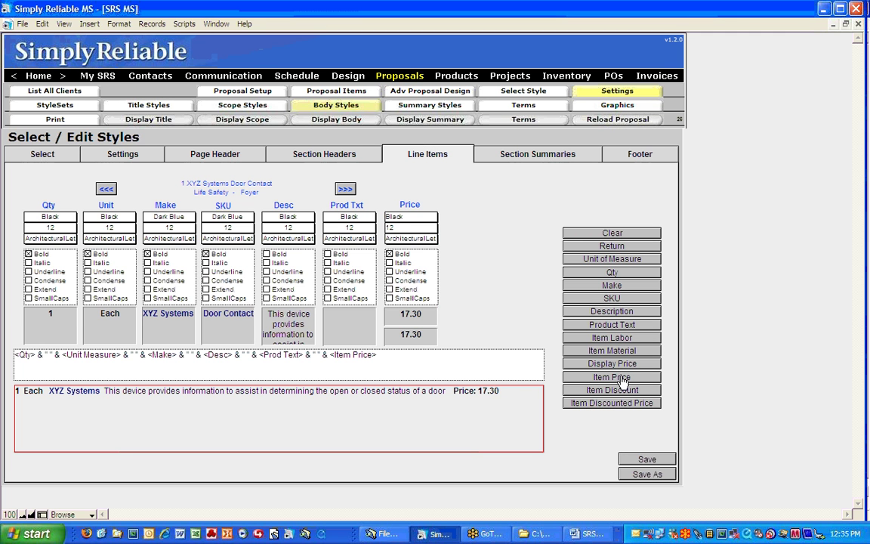
# - Set the discipline summary to Material, Discount, Misc, Labor, Total, the zone and subzone summaries to None, and the summary price color to Sepia
pyautogui.click(550, 159)
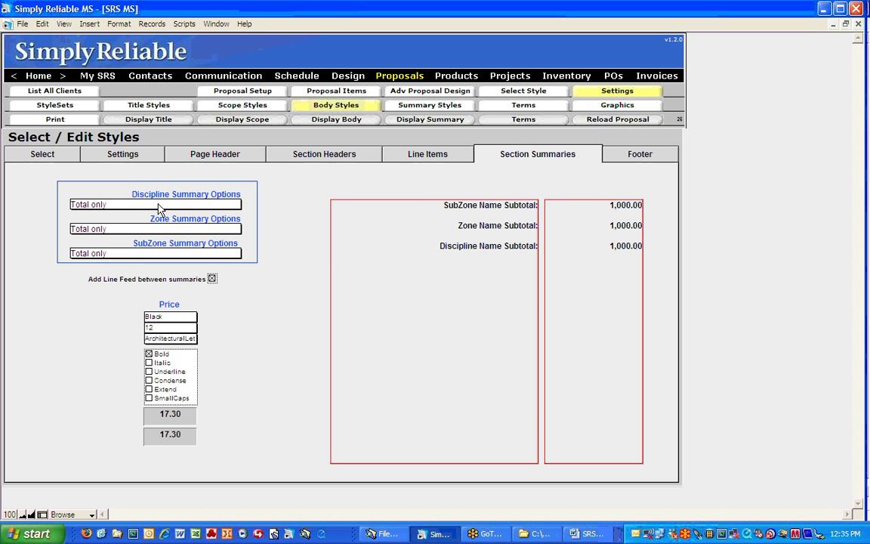
pyautogui.click(227, 205)
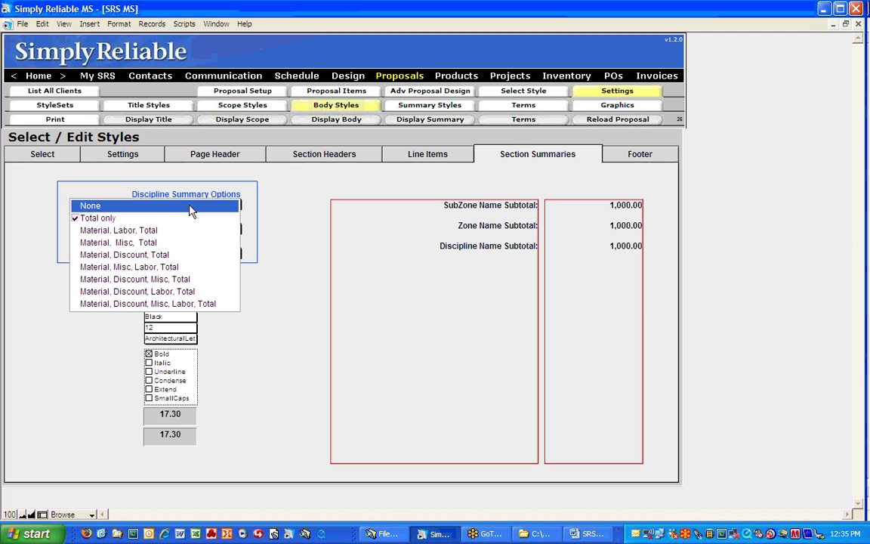
pyautogui.click(186, 305)
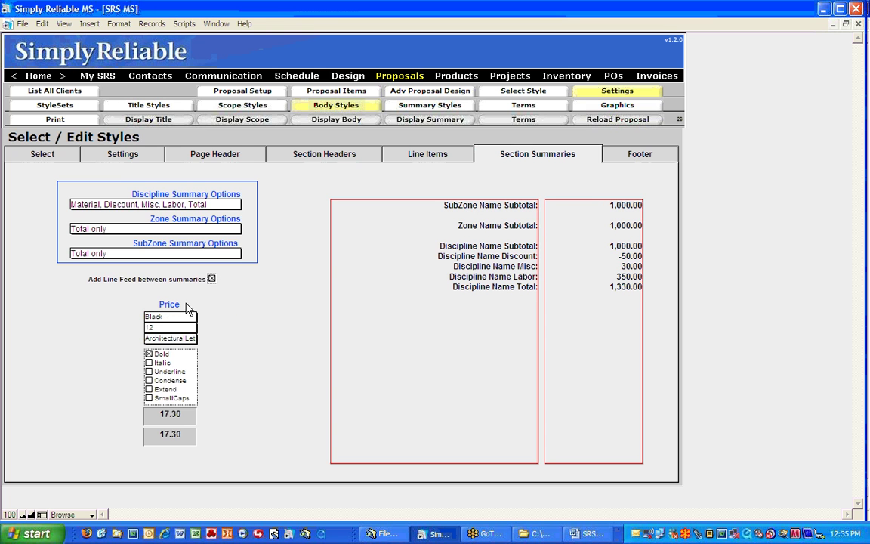
pyautogui.click(232, 229)
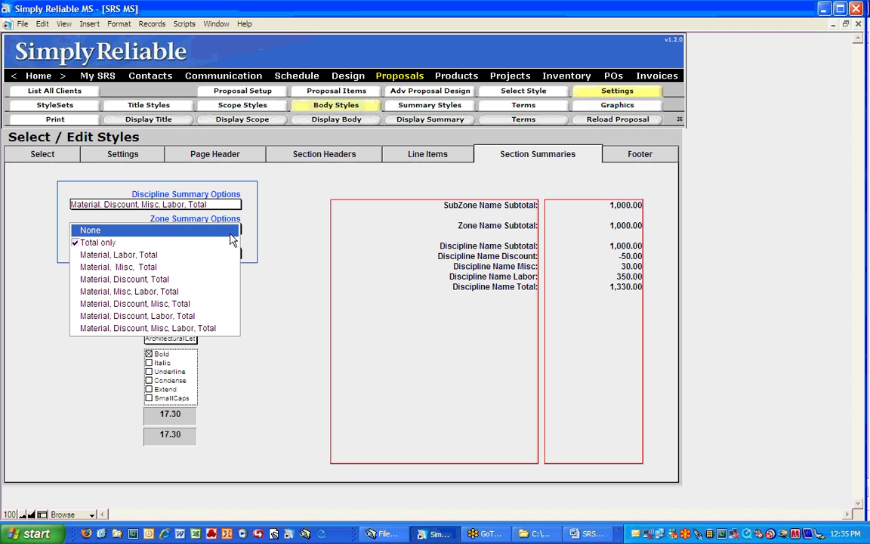
pyautogui.click(231, 231)
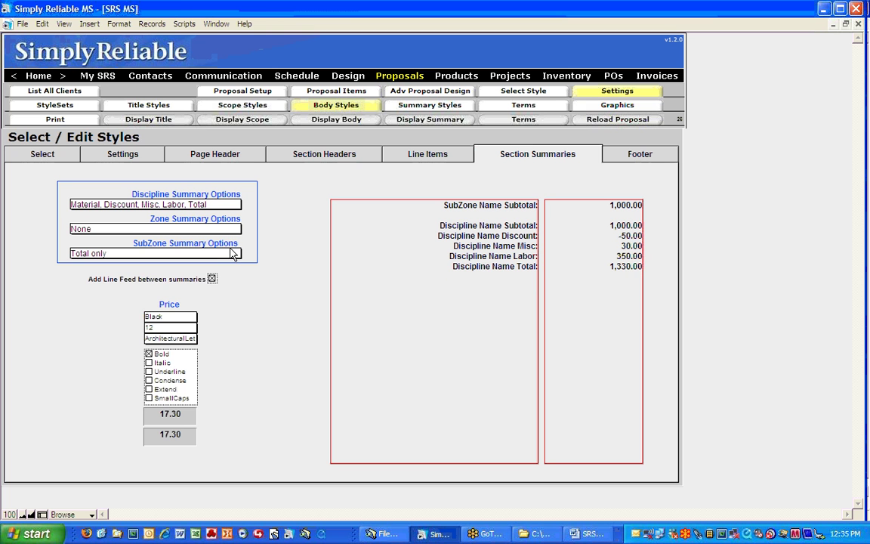
pyautogui.click(232, 256)
pyautogui.click(226, 255)
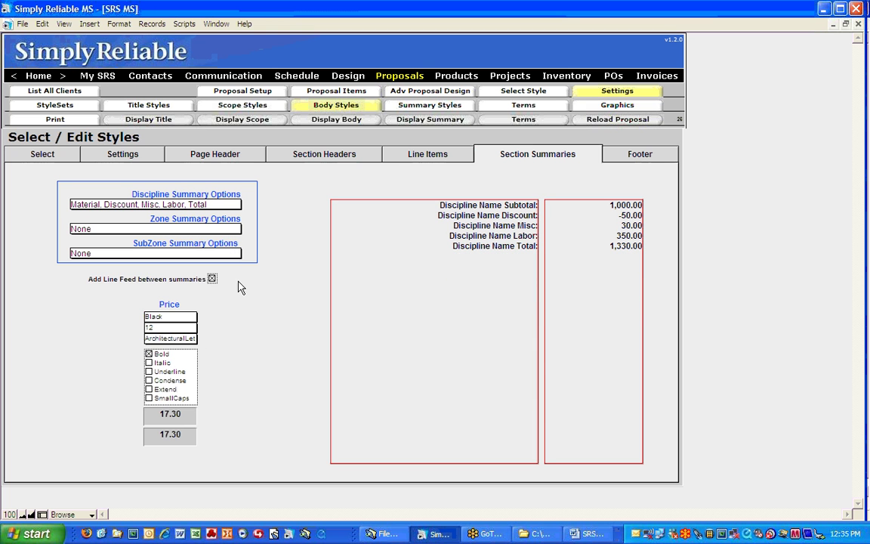
pyautogui.click(192, 323)
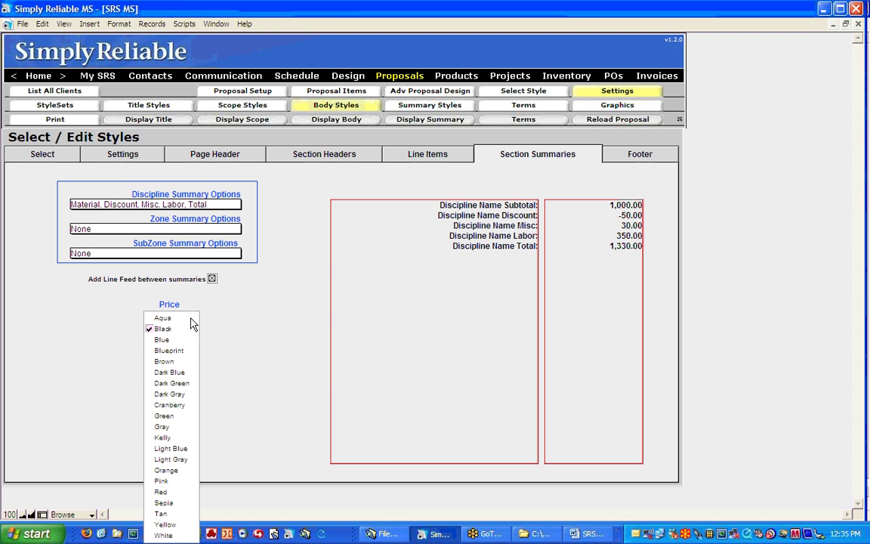
pyautogui.click(182, 503)
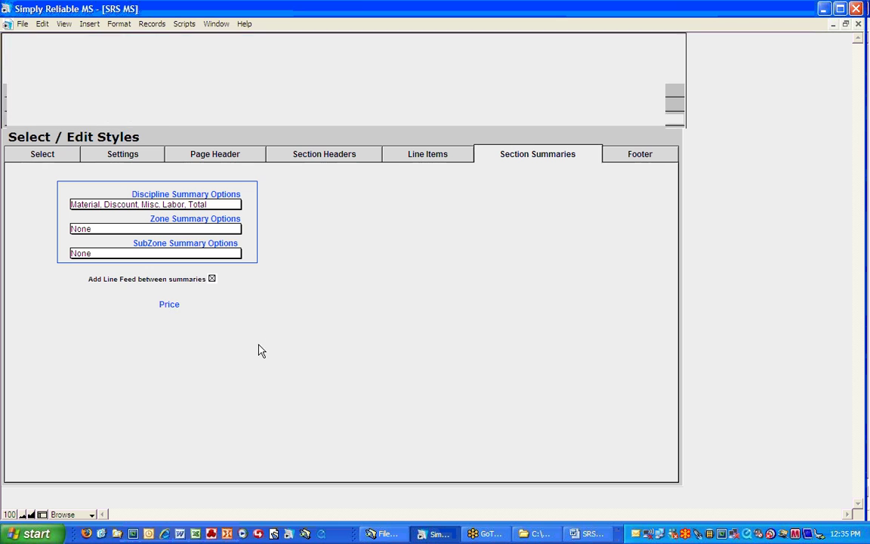
# - Set the color of both footer texts, the page number and the company address, to Sepia
pyautogui.click(620, 157)
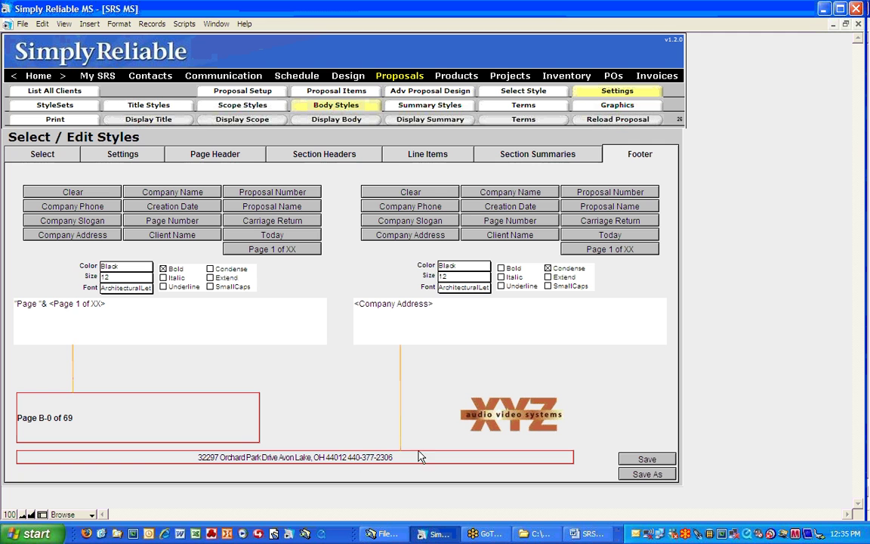
pyautogui.click(148, 270)
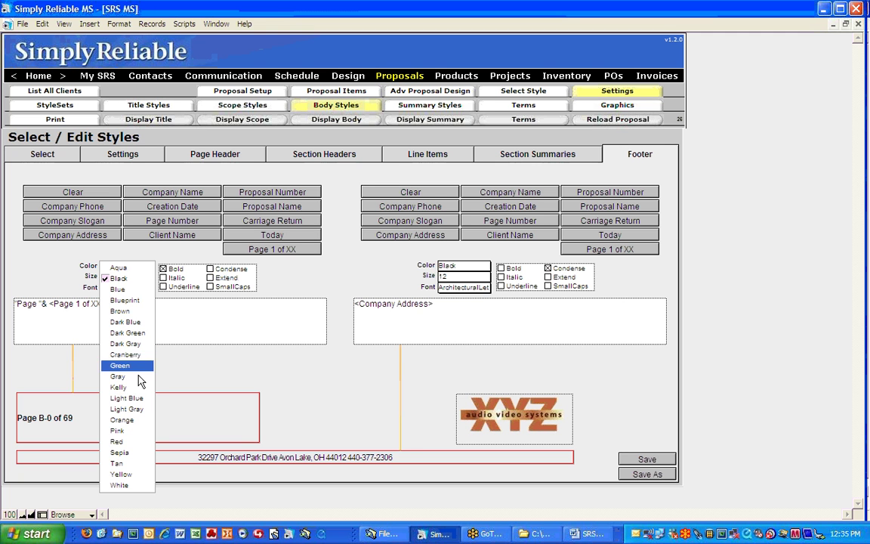
pyautogui.click(119, 453)
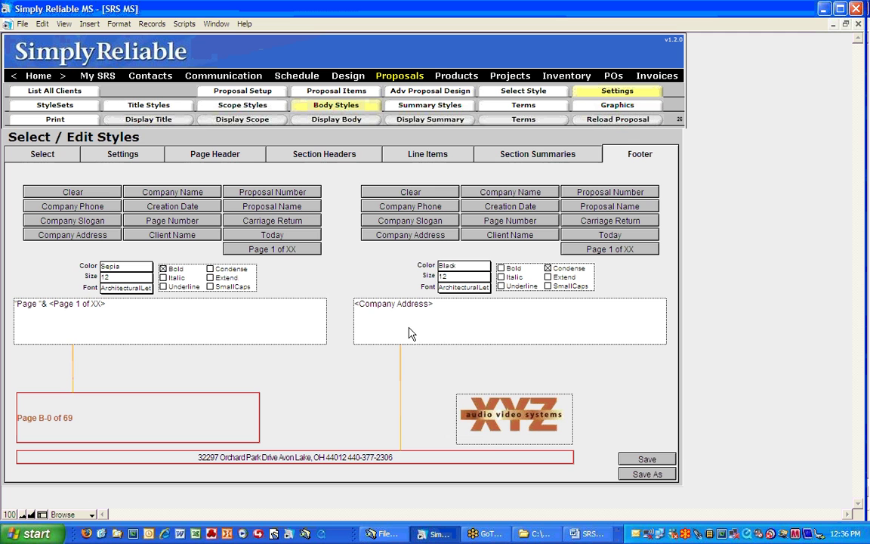
pyautogui.click(464, 266)
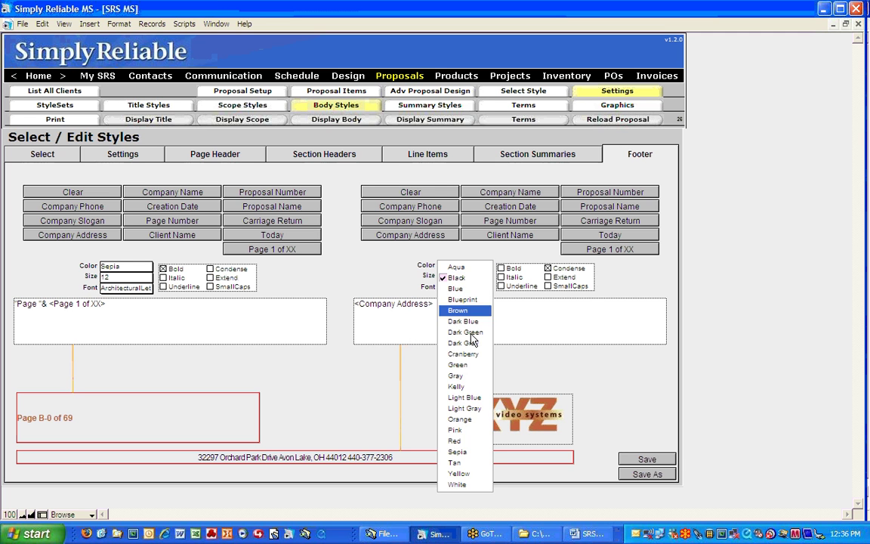
pyautogui.click(467, 453)
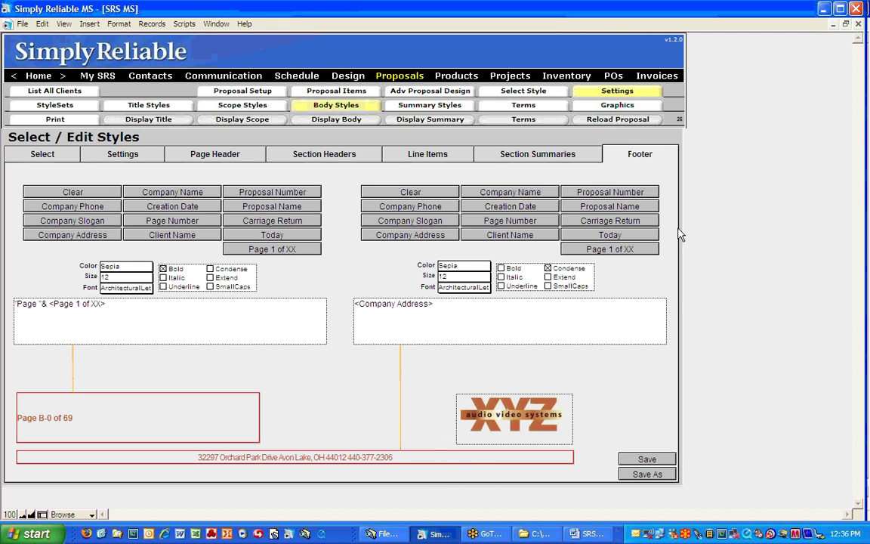
# - Save the edited body style as a new body stylesheet named "Brighton Training 5/7/2008"
pyautogui.click(627, 476)
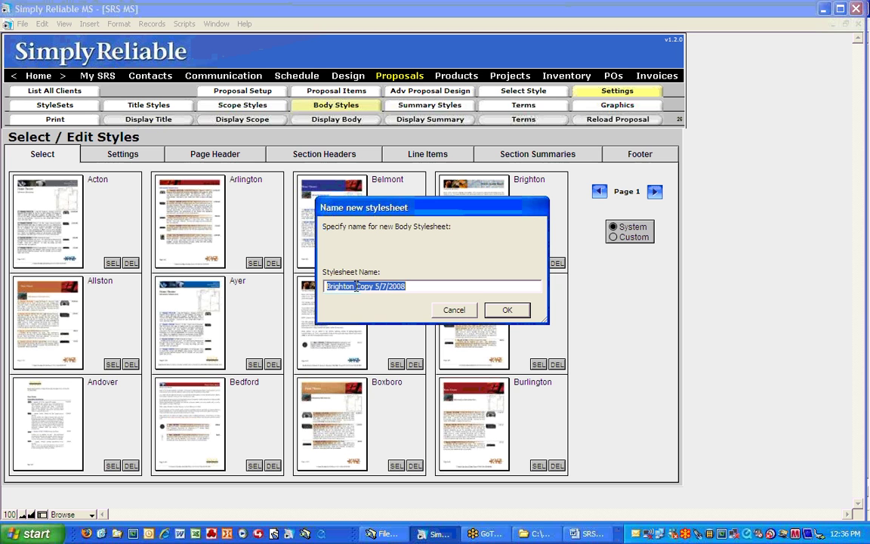
pyautogui.moveTo(356, 286); pyautogui.dragTo(374, 289)
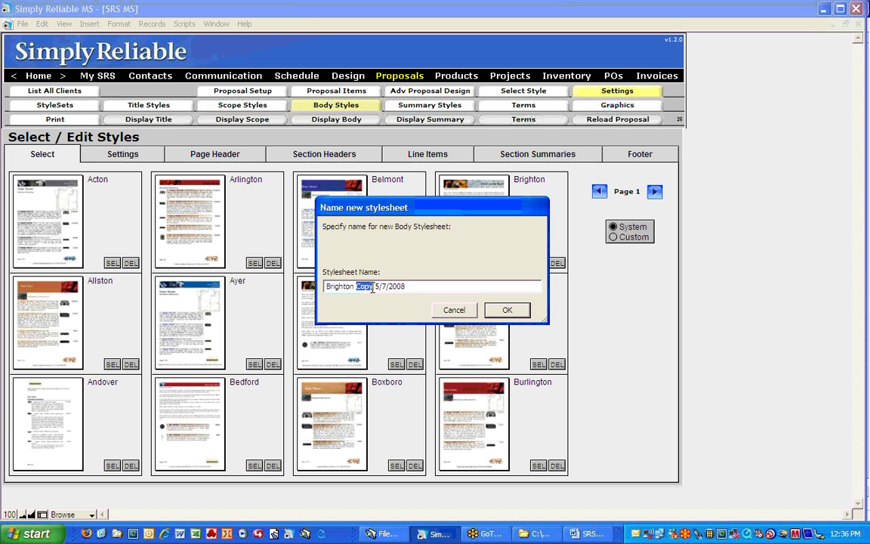
pyautogui.write('Training')
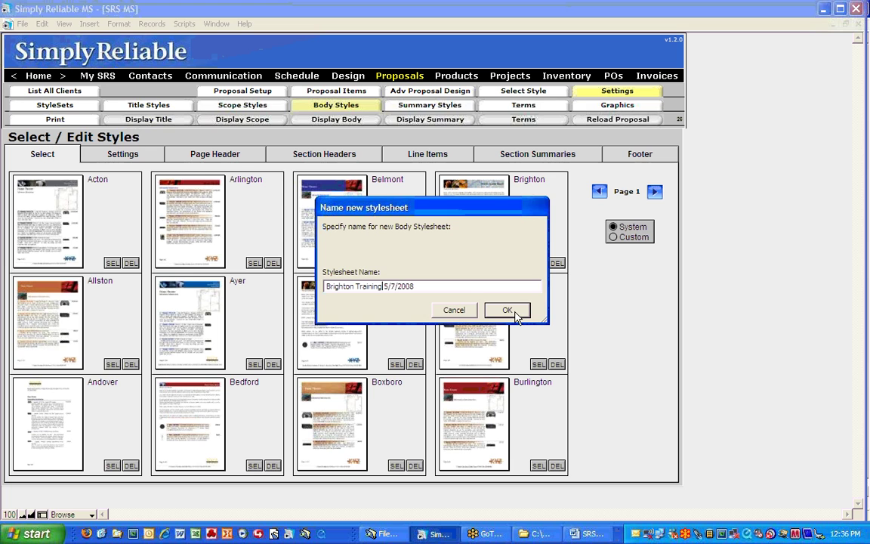
pyautogui.press('Return')
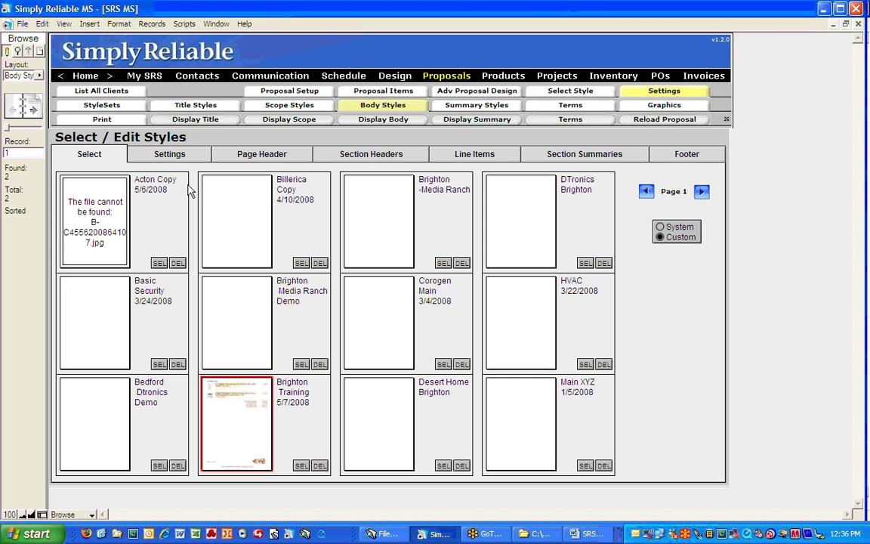
# - Open the system style sets and check the body styles available for the Ayer set without choosing one
pyautogui.click(131, 108)
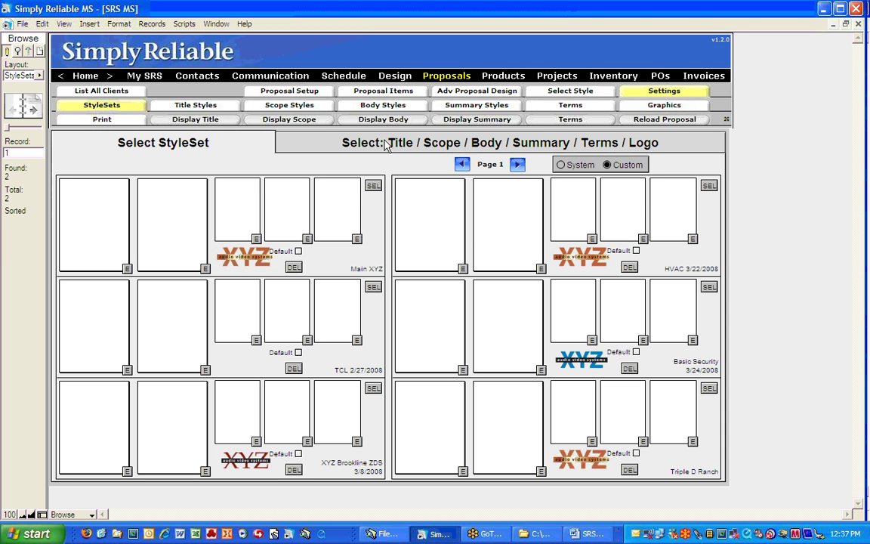
pyautogui.click(559, 164)
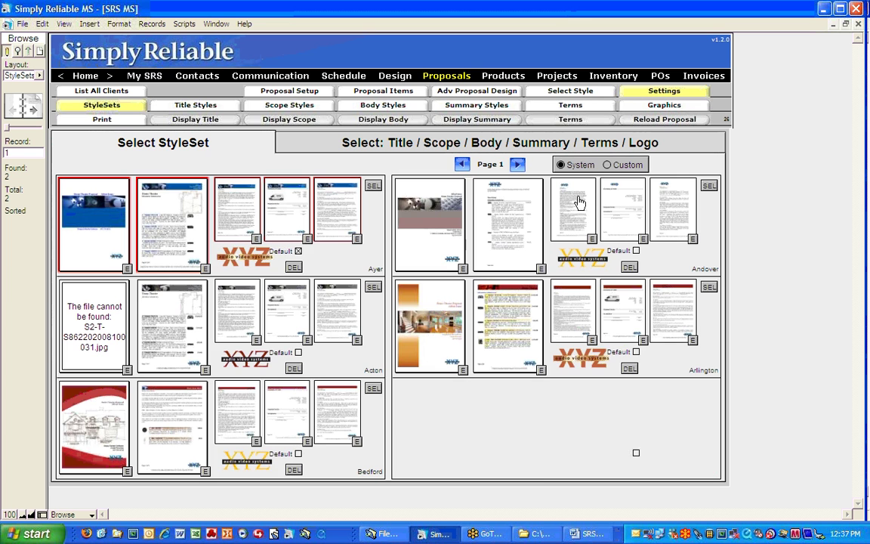
pyautogui.click(351, 142)
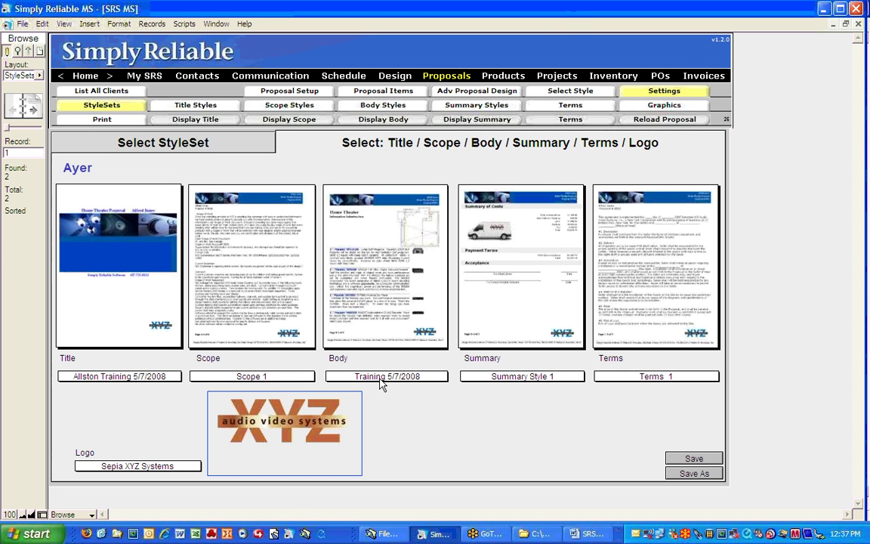
pyautogui.click(442, 383)
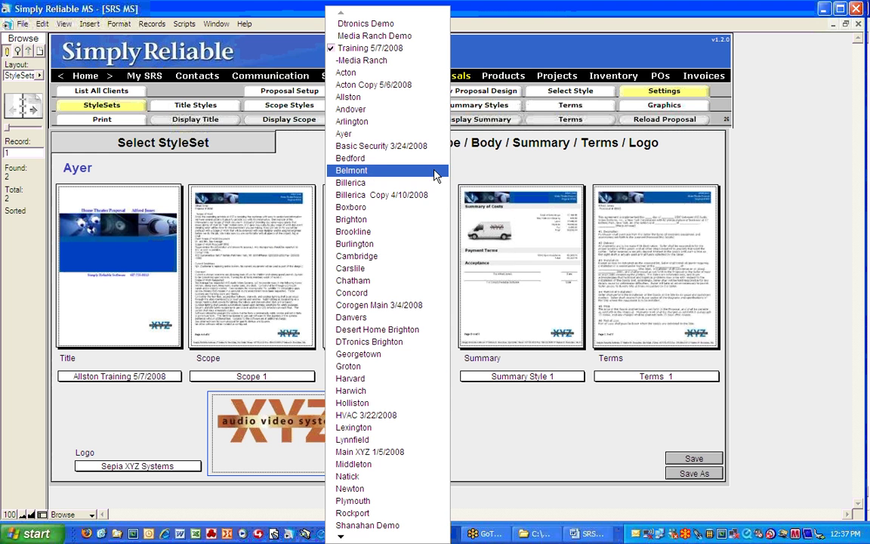
pyautogui.click(528, 428)
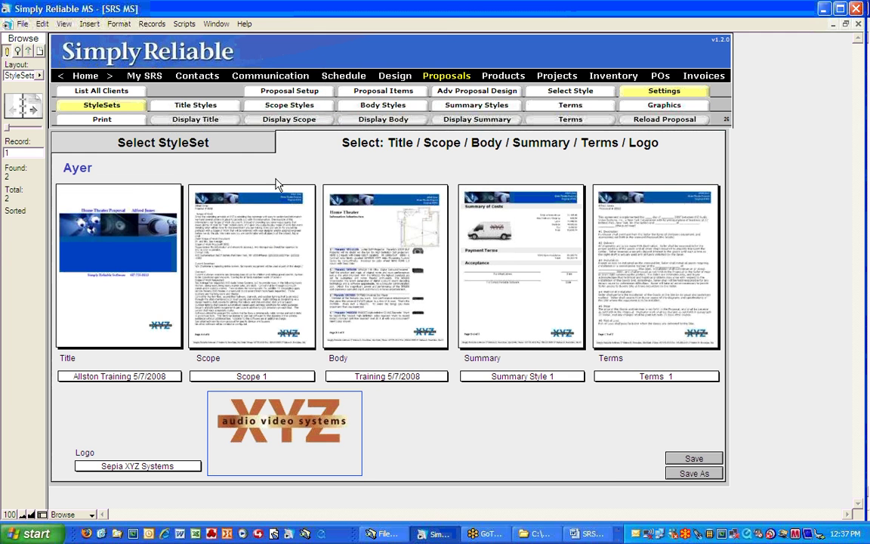
# - Select the Brighton system style set and open its title, scope, body, summary, terms and logo selections
pyautogui.click(130, 106)
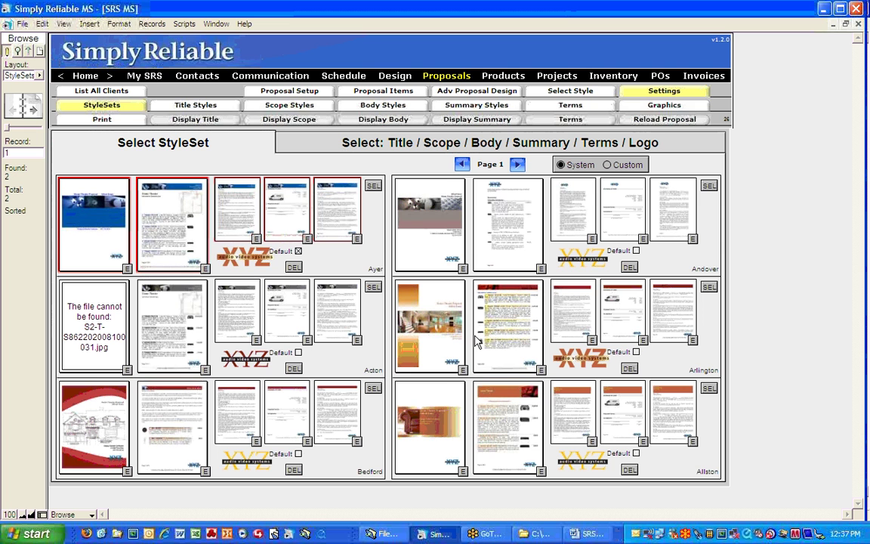
pyautogui.click(517, 165)
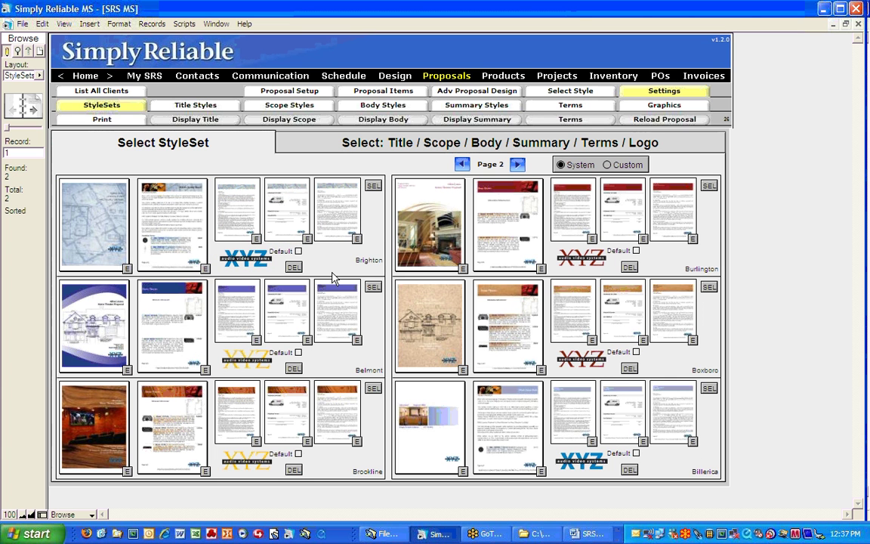
pyautogui.click(373, 186)
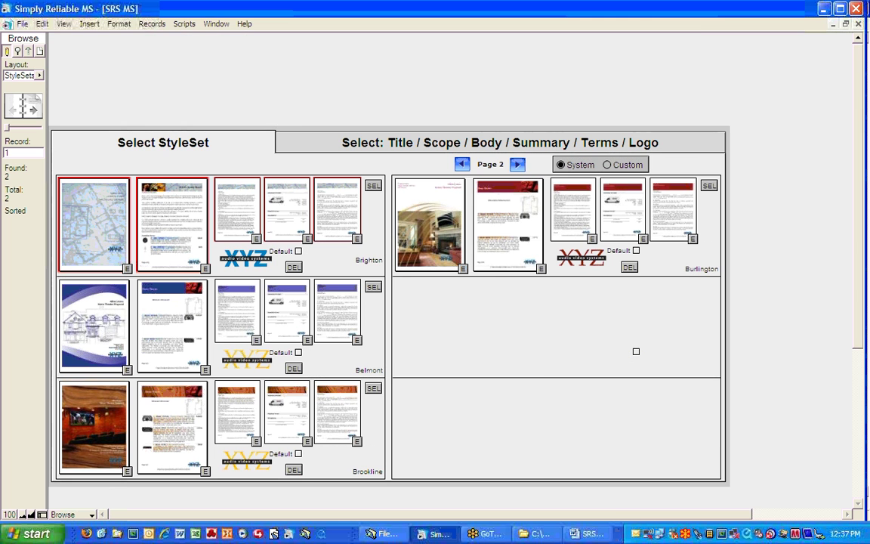
pyautogui.click(376, 144)
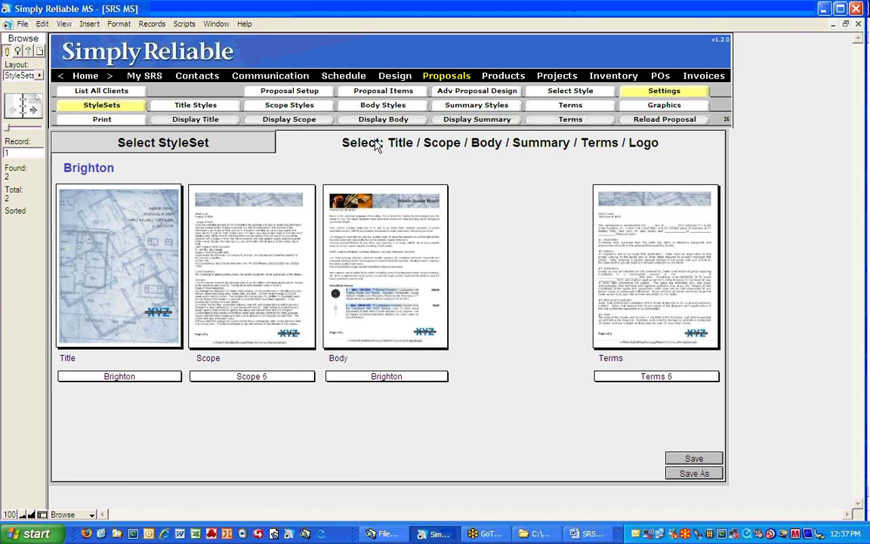
# - Set the style set's title to Allston Training 5/7/2008, body to Training 5/7/2008 and logo to A New TCL Logo
pyautogui.click(177, 377)
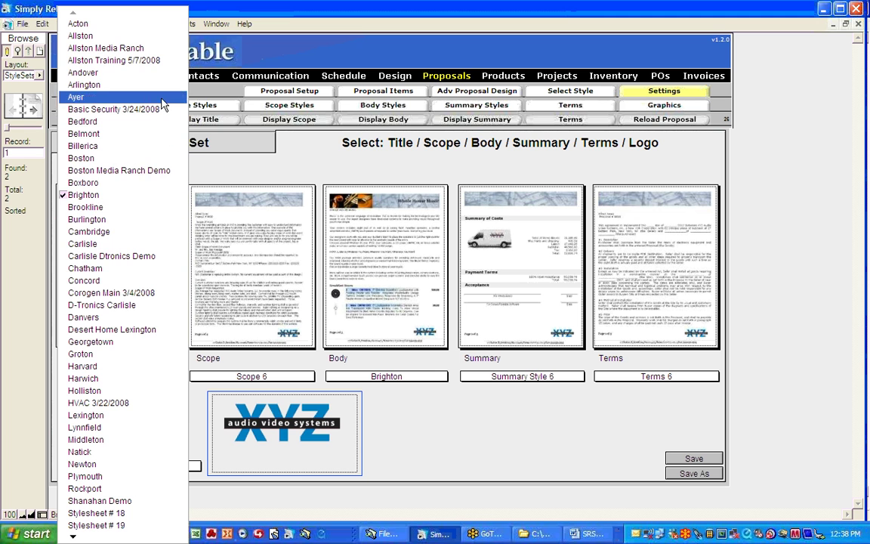
pyautogui.click(165, 61)
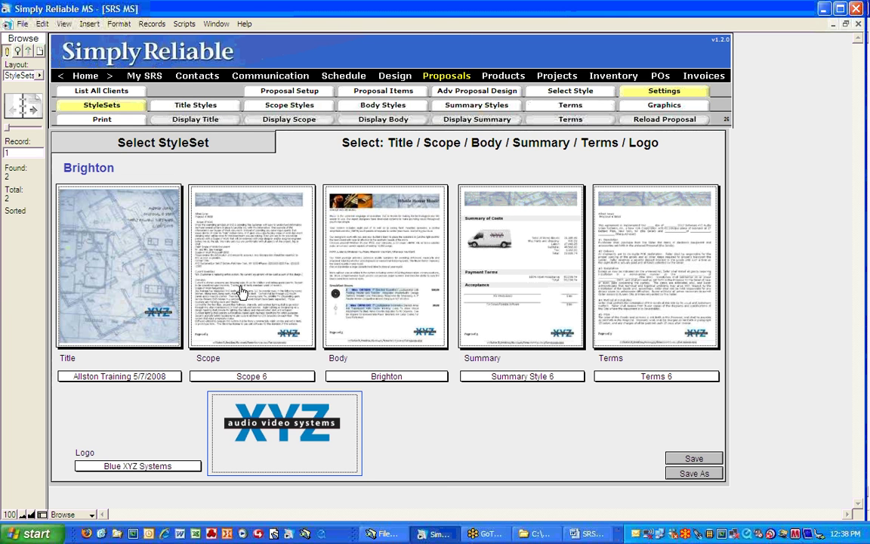
pyautogui.click(440, 376)
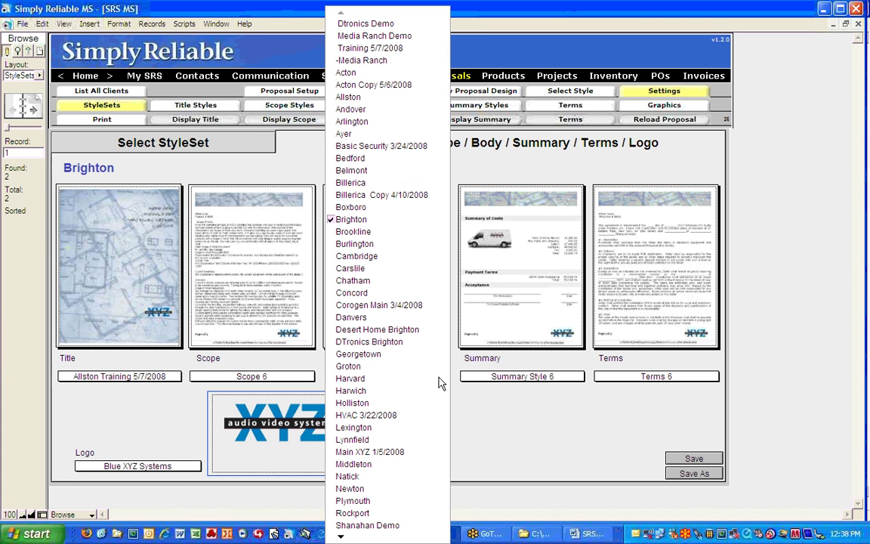
pyautogui.click(422, 49)
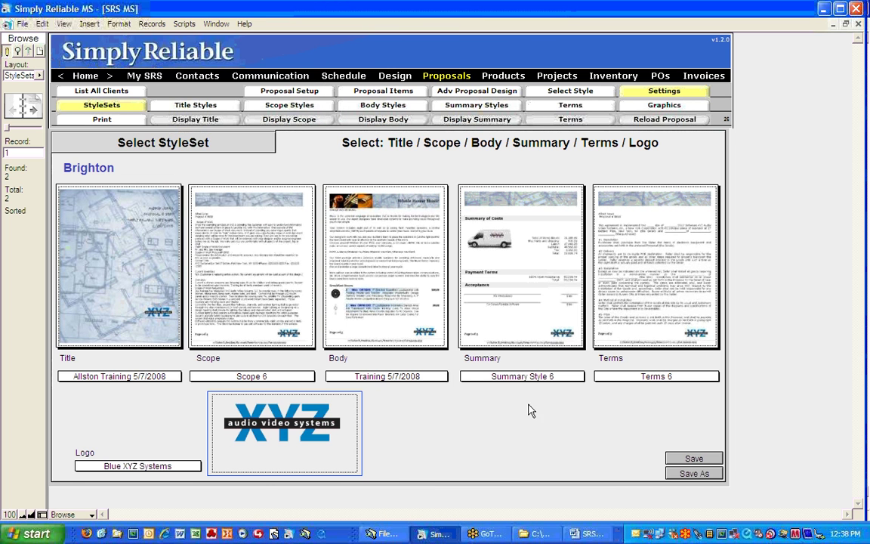
pyautogui.click(194, 469)
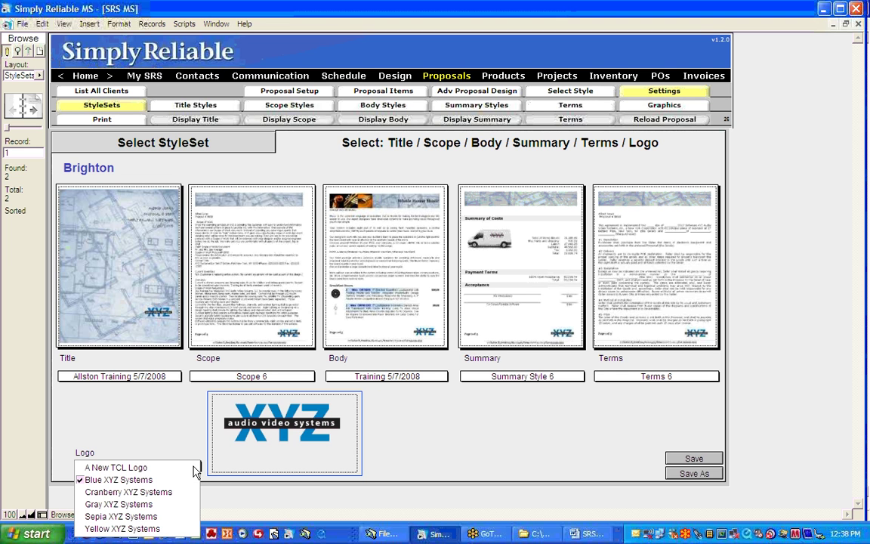
pyautogui.click(117, 467)
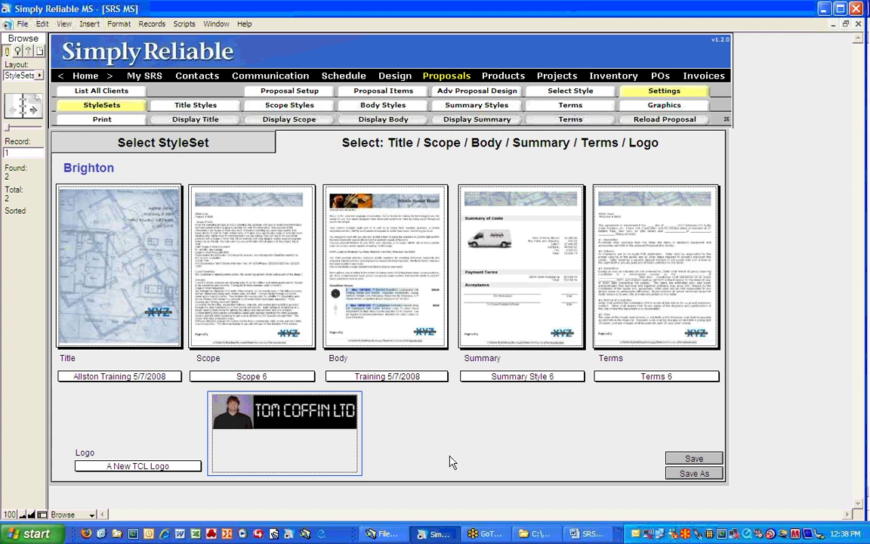
# - Save the modified selections as a new style set named "Brighton Training 5/7/2008"
pyautogui.click(693, 473)
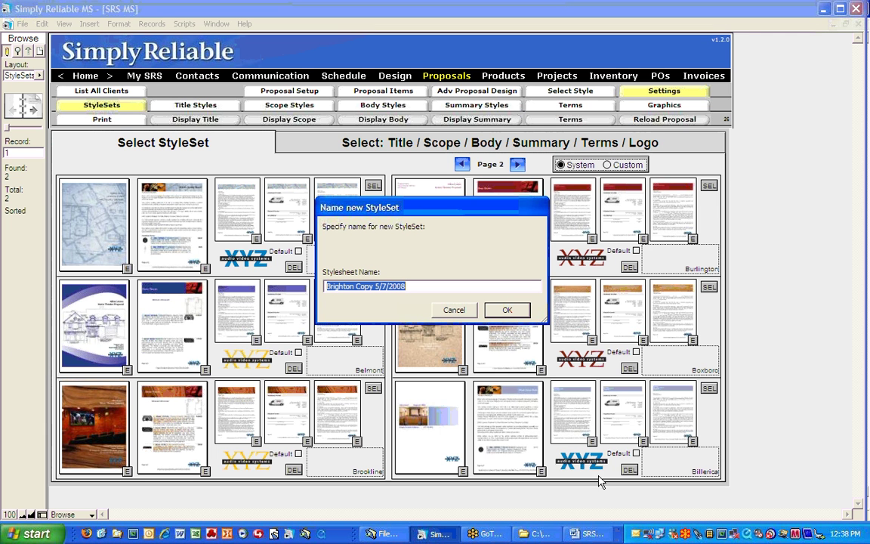
pyautogui.moveTo(356, 288); pyautogui.dragTo(369, 291)
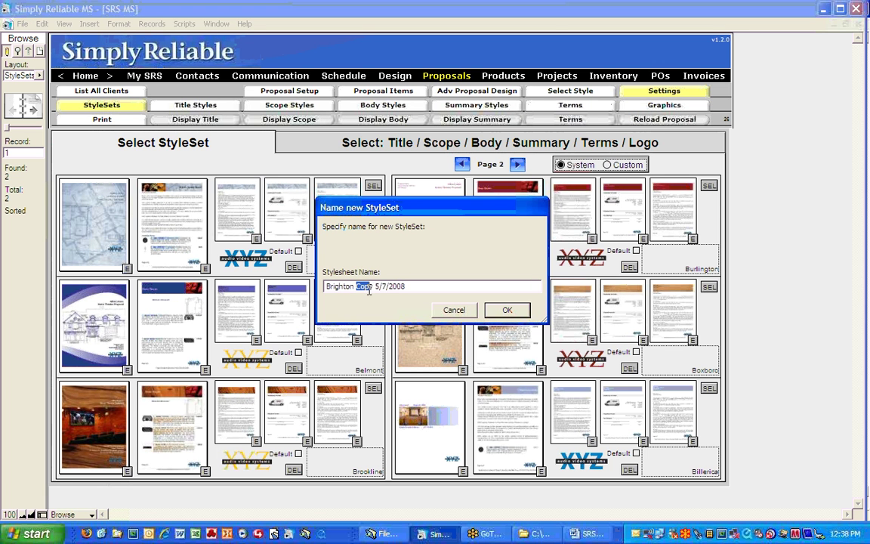
pyautogui.write('Training')
pyautogui.press('Delete')
pyautogui.click(506, 309)
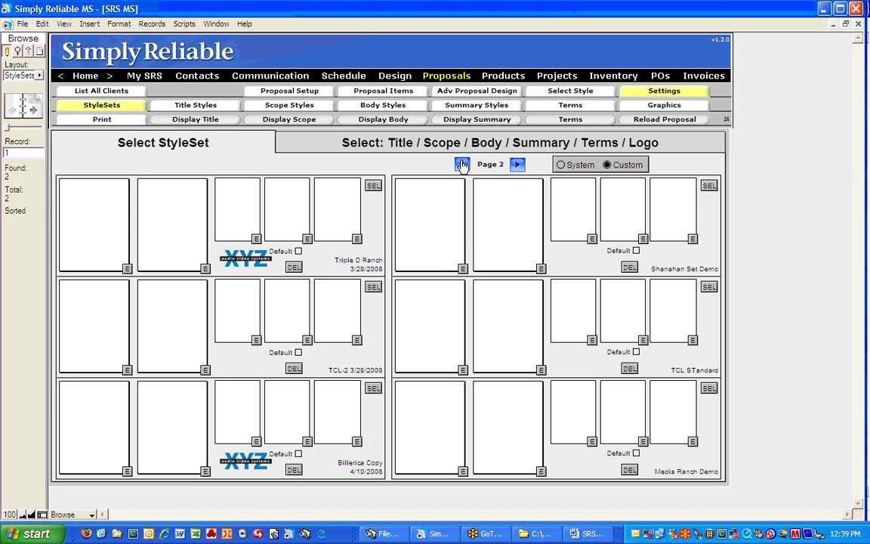
# - Find the Brighton Training 5/7/2008 set among the custom style sets and make it the default
pyautogui.click(461, 165)
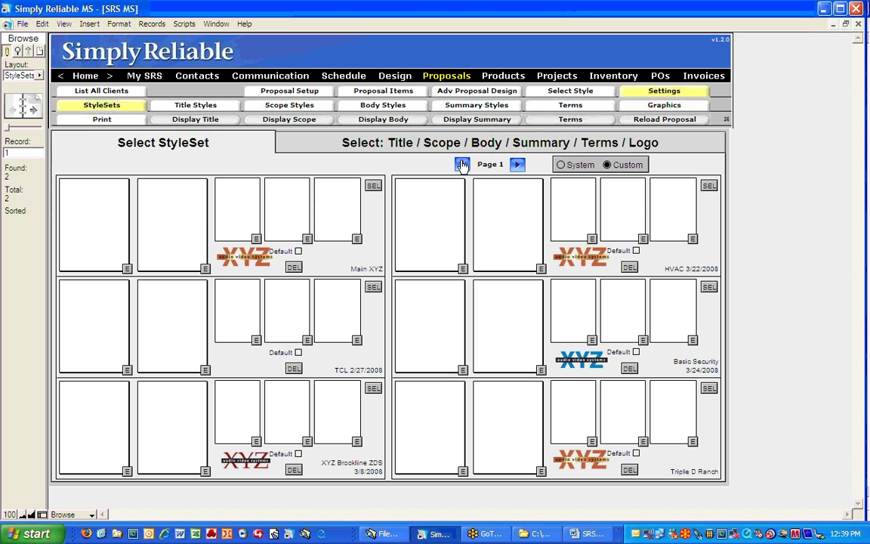
pyautogui.click(517, 165)
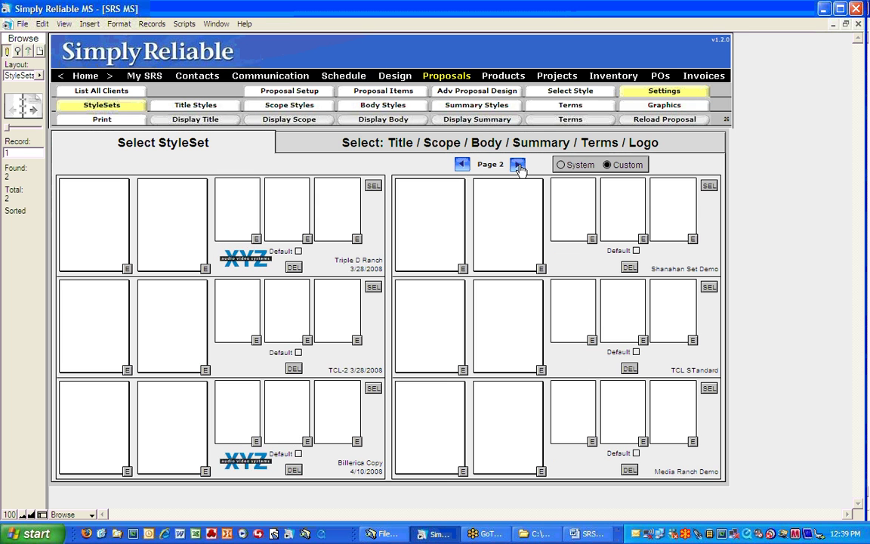
pyautogui.click(518, 166)
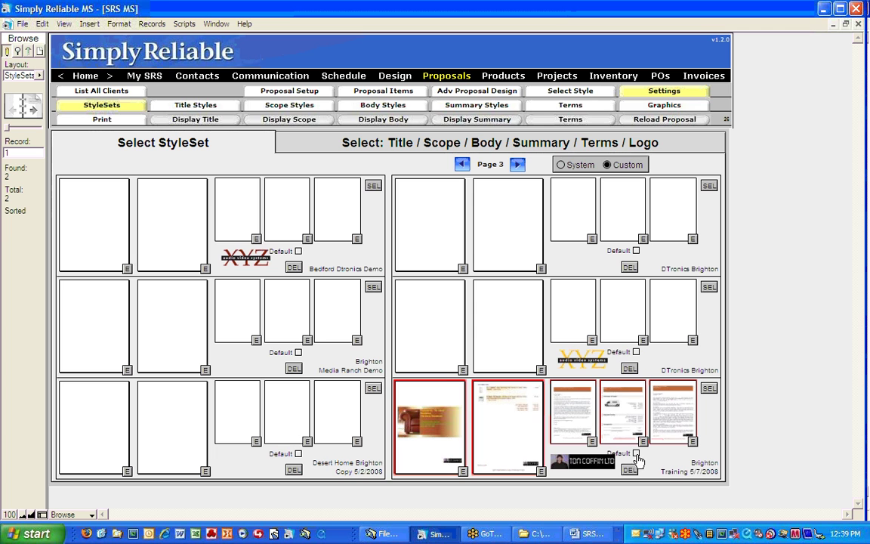
pyautogui.click(637, 454)
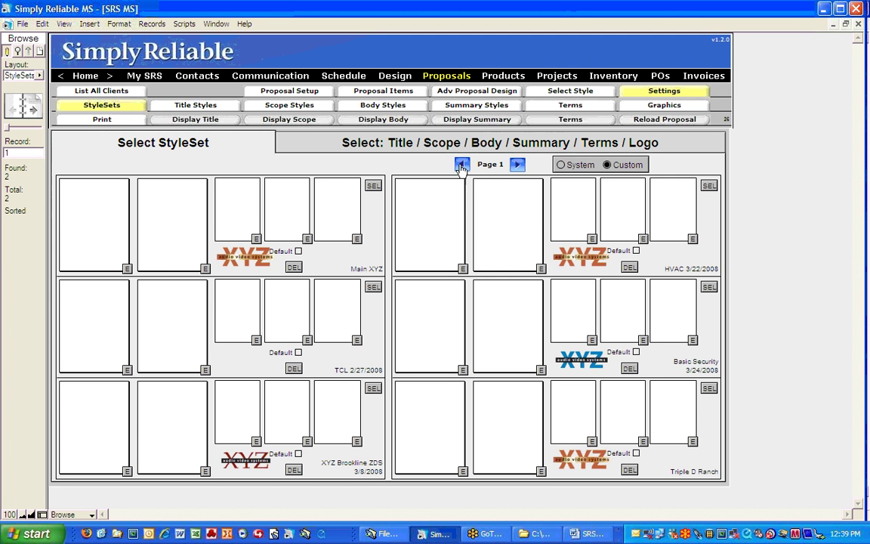
# - Select the Brighton Training 5/7/2008 custom style set and open its component style selections
pyautogui.click(517, 164)
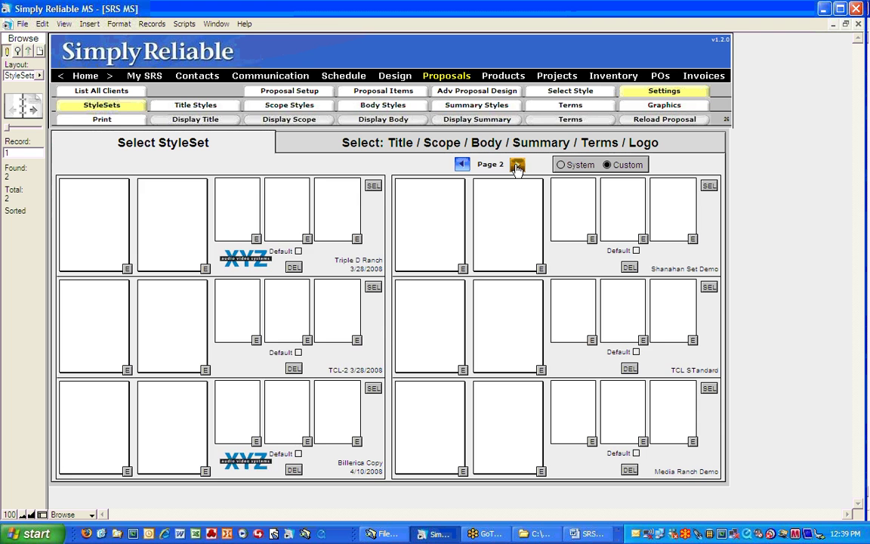
pyautogui.click(517, 165)
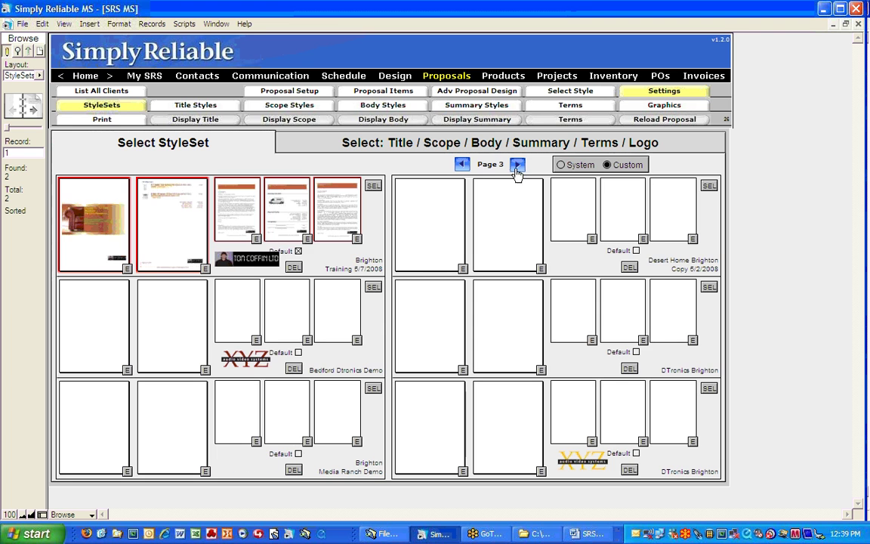
pyautogui.click(373, 187)
pyautogui.click(527, 141)
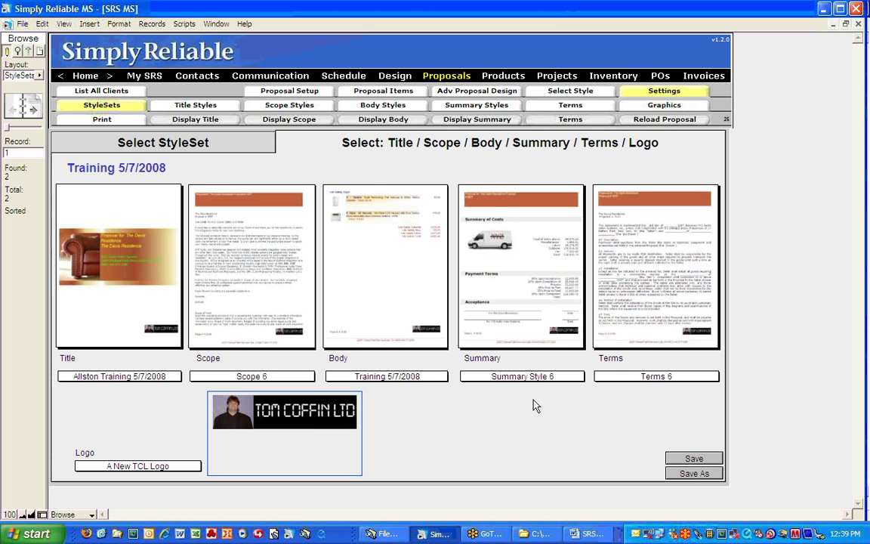
# - Switch to the client's proposal list in FileMaker Pro, open the current proposal's advanced design and reload the proposal
pyautogui.click(389, 533)
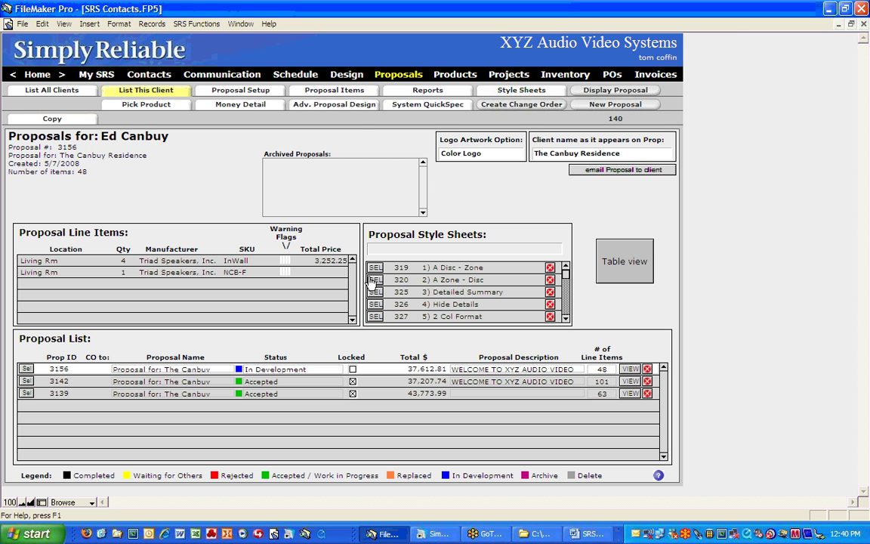
pyautogui.click(350, 110)
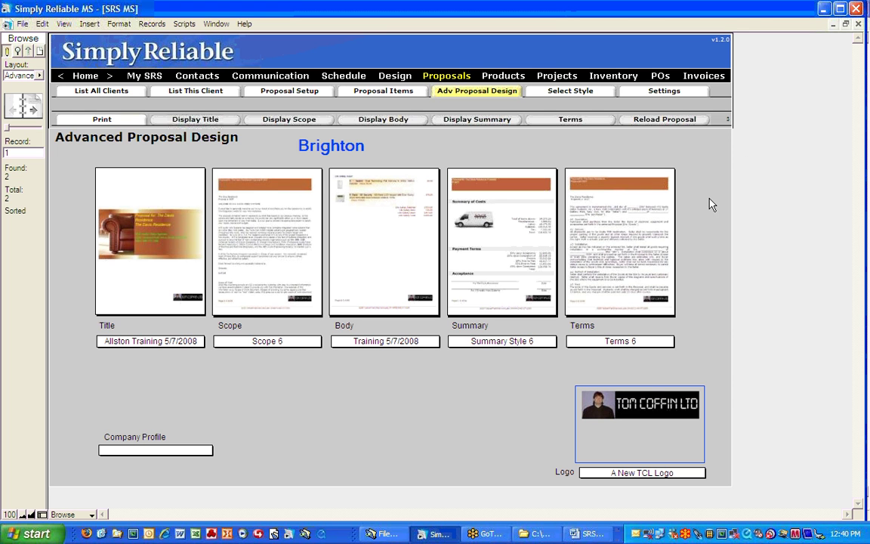
pyautogui.click(652, 125)
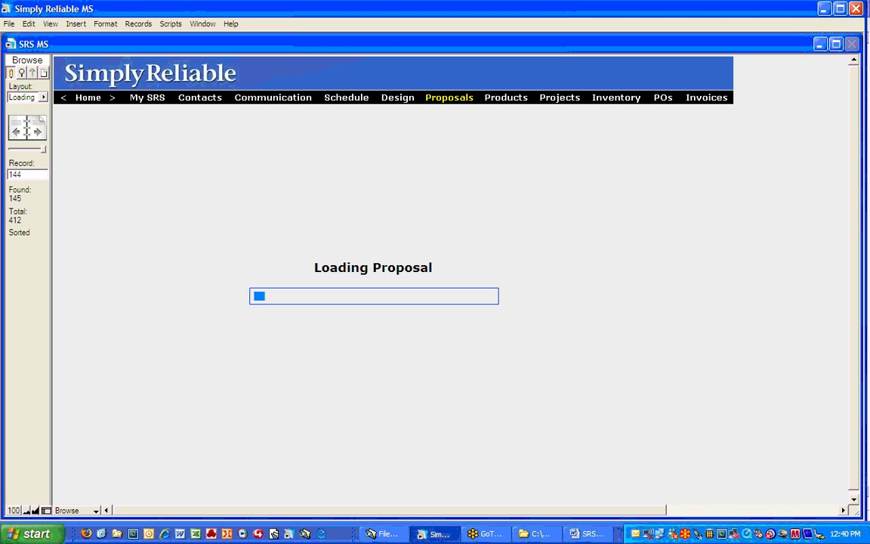
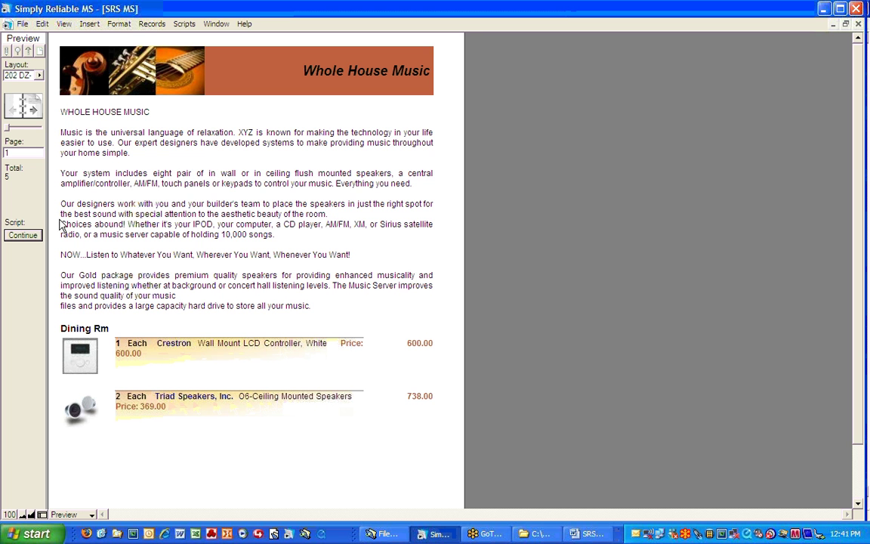
# - Page through the proposal body preview to page 3 to review the Whole House Music items and summary
pyautogui.click(33, 108)
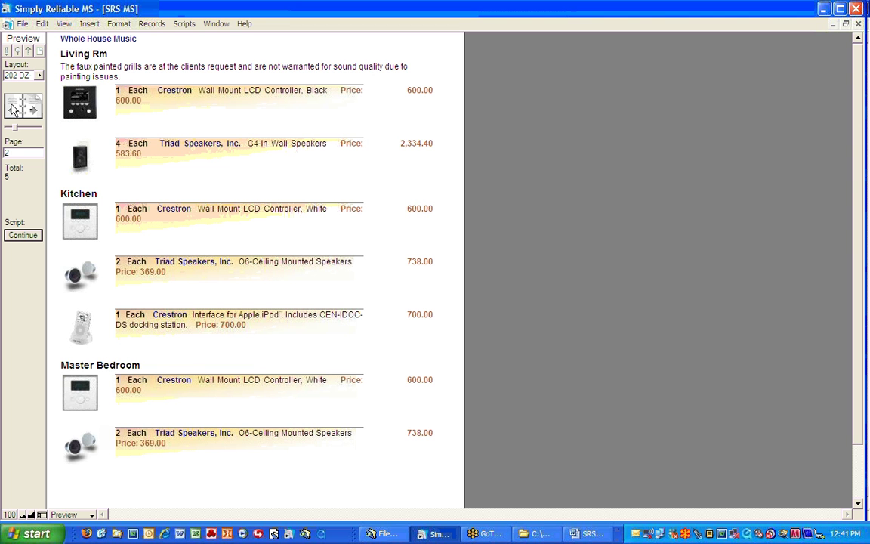
pyautogui.click(33, 112)
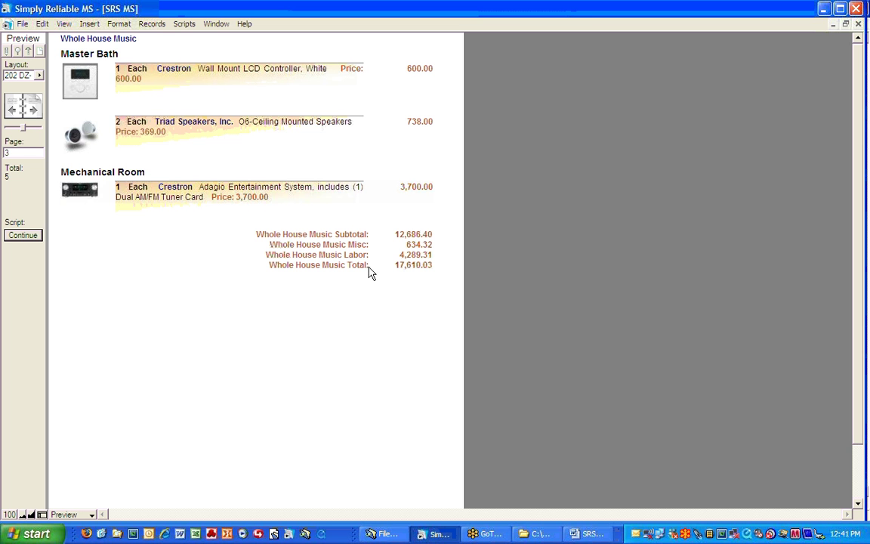
# - Page through the rest of the proposal body preview to page 5, covering the Home Theatre items, and leave the preview
pyautogui.click(37, 111)
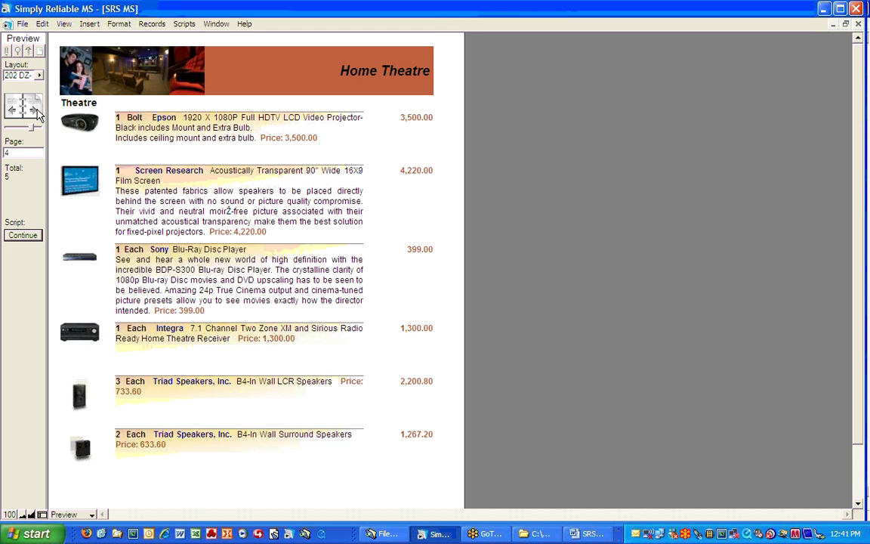
pyautogui.click(37, 111)
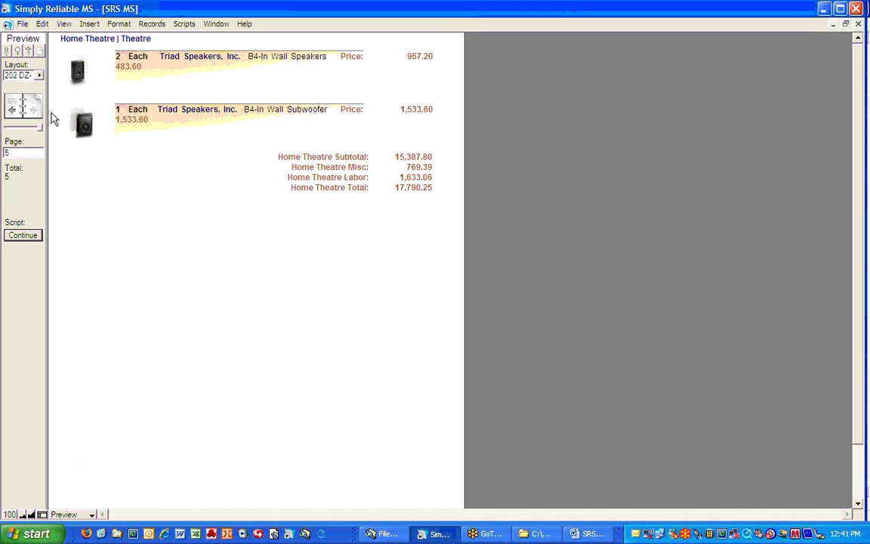
pyautogui.click(35, 237)
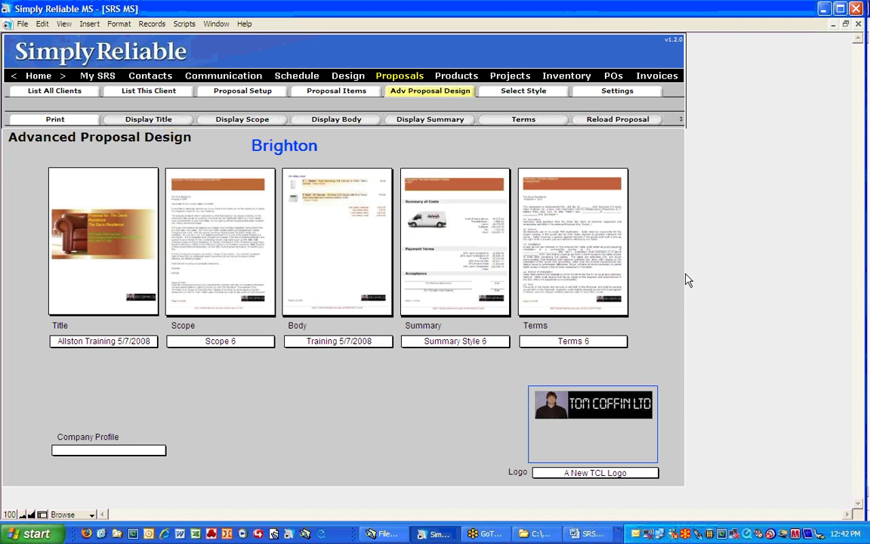
# - Open the proposal's print settings, include Scope of Work, Body, Summary, Terms and Product Cut Sheets, and place the Terms section ahead of Summary
pyautogui.click(74, 119)
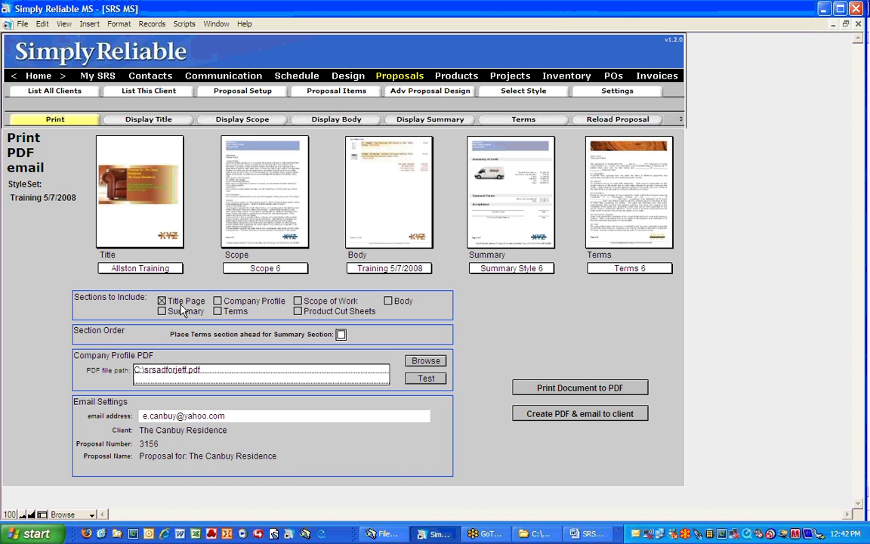
pyautogui.click(299, 306)
pyautogui.click(298, 301)
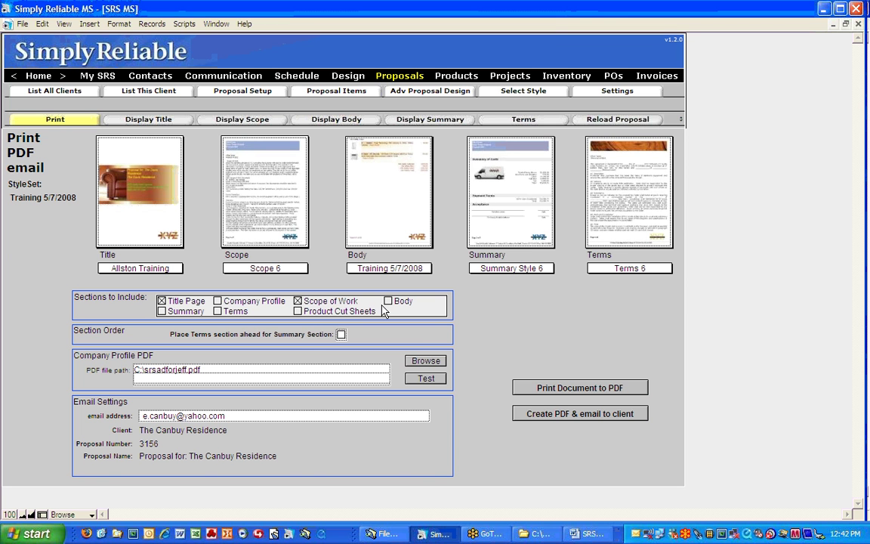
pyautogui.click(387, 300)
pyautogui.click(185, 311)
pyautogui.click(218, 311)
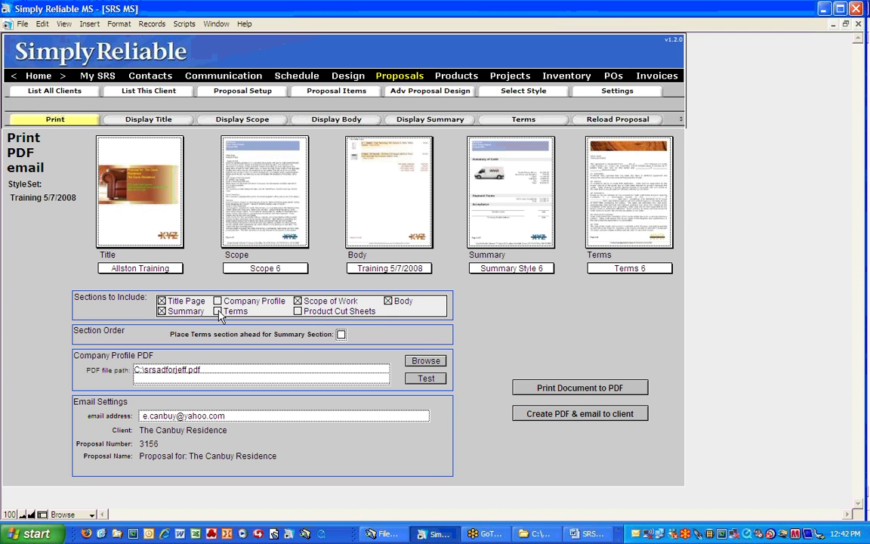
pyautogui.click(298, 311)
pyautogui.click(341, 334)
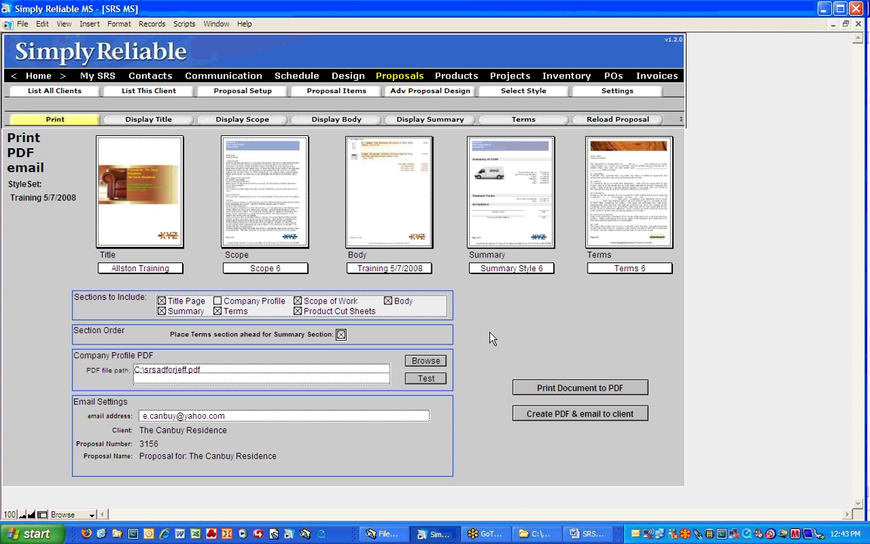
# - Print the proposal document to PDF and set the resulting file's view to Fit Page
pyautogui.click(608, 389)
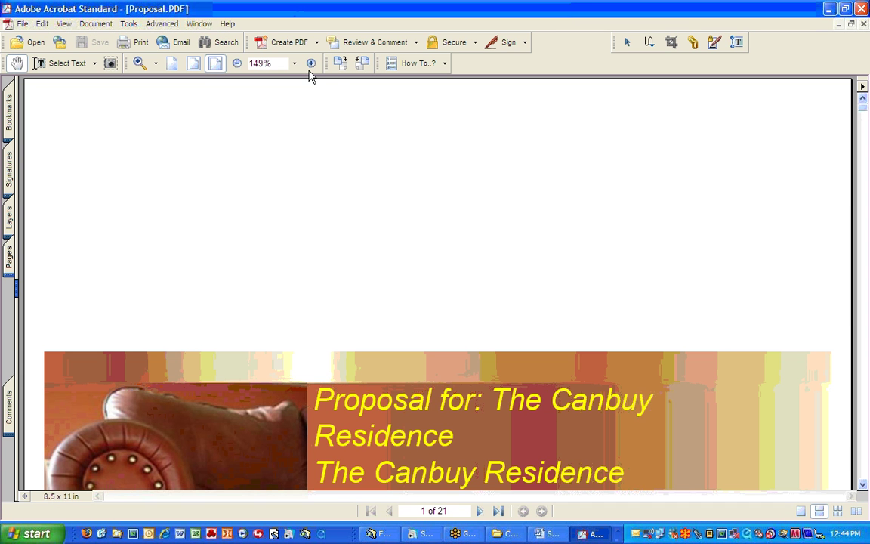
pyautogui.click(294, 63)
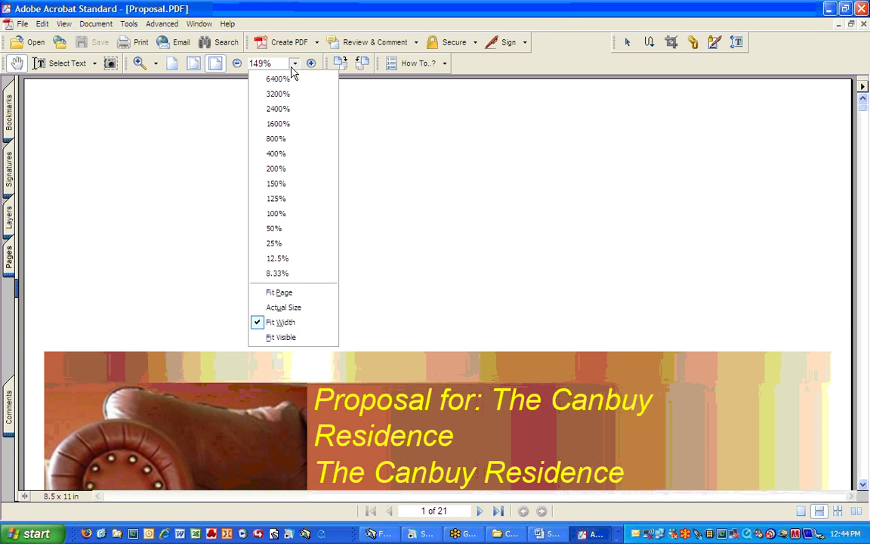
pyautogui.click(294, 294)
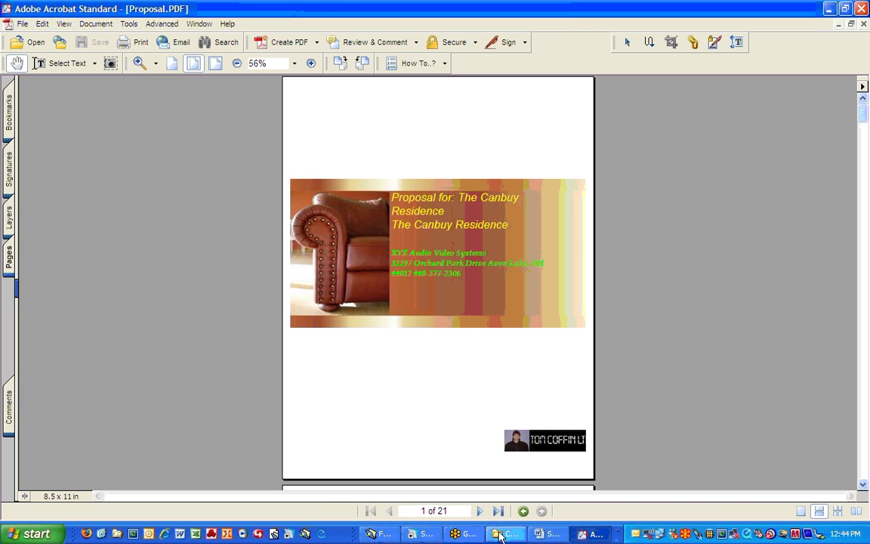
# - Page through the PDF from page 2 to page 10 to review the scope of work and the itemized body
pyautogui.click(480, 511)
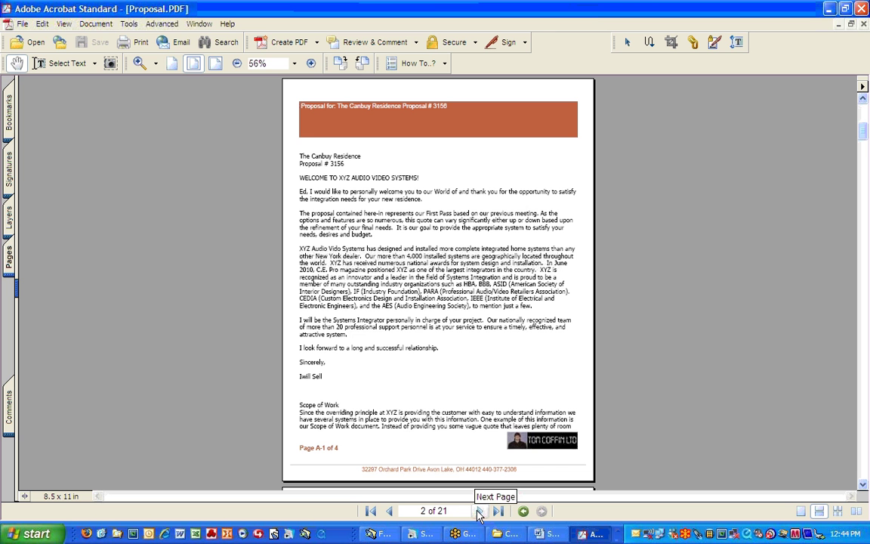
pyautogui.click(478, 513)
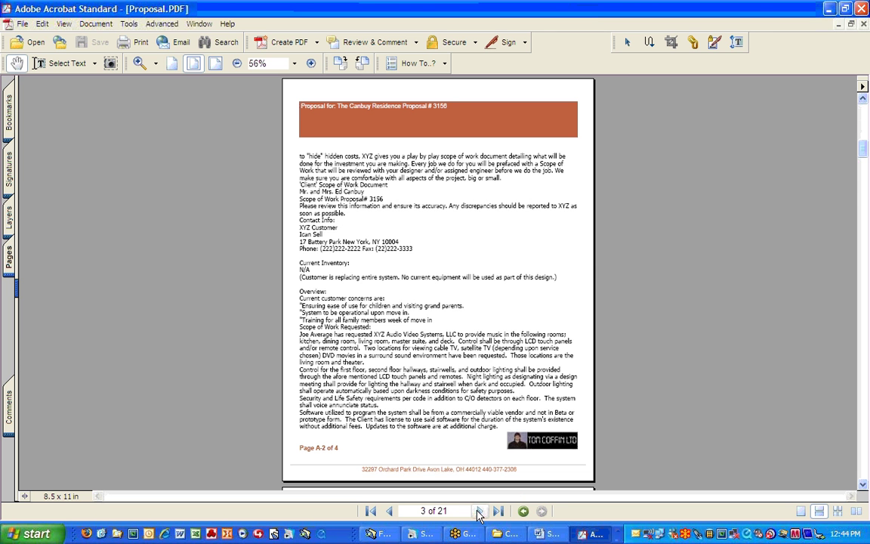
pyautogui.click(478, 512)
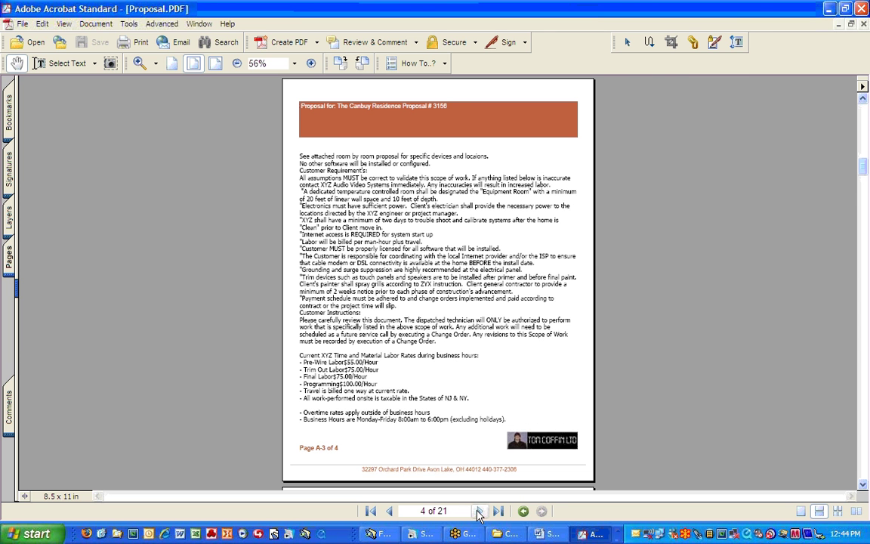
pyautogui.click(478, 513)
pyautogui.click(478, 513)
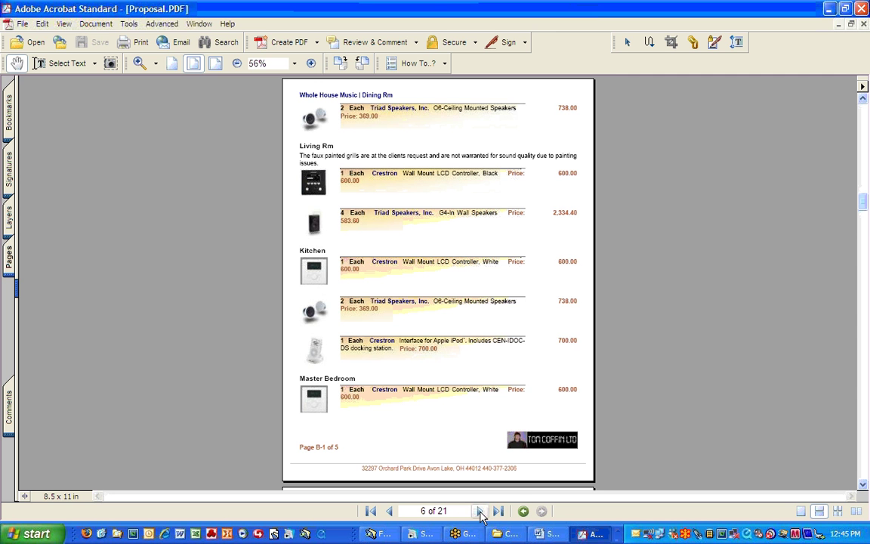
pyautogui.click(478, 513)
pyautogui.click(480, 512)
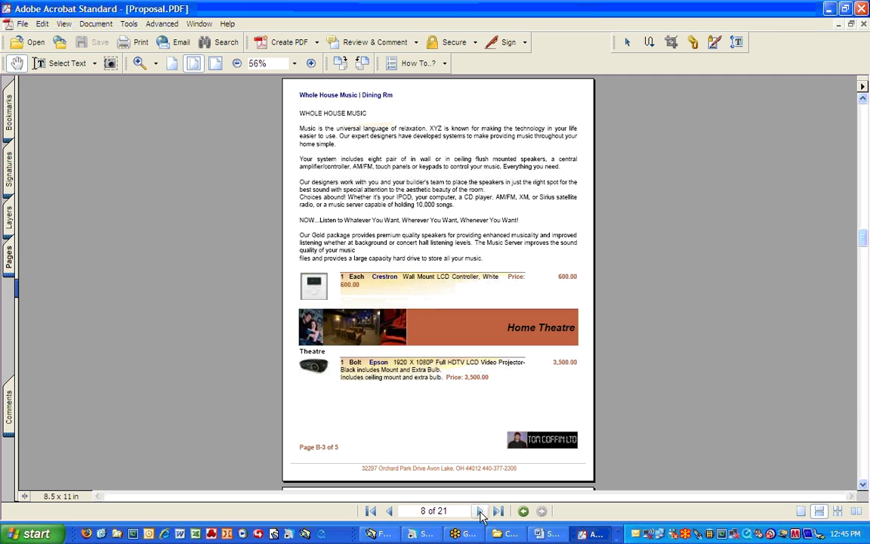
pyautogui.click(480, 513)
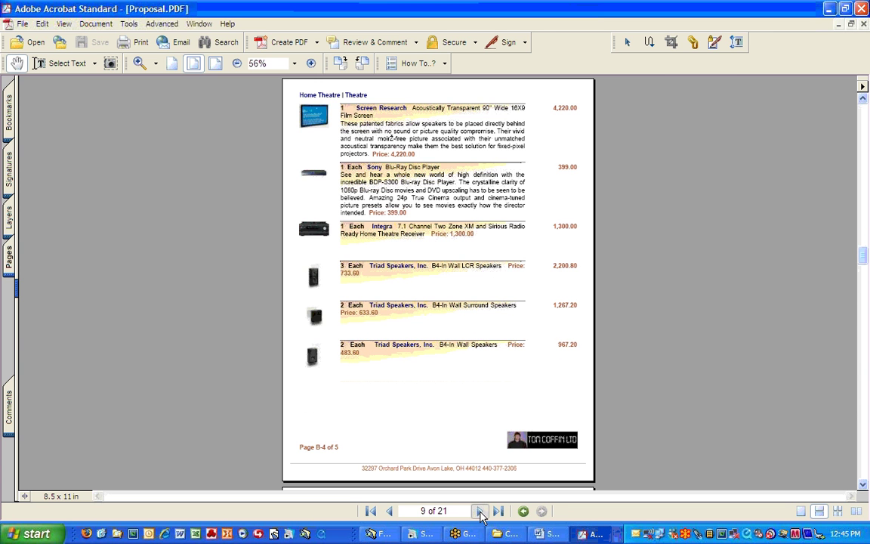
pyautogui.click(480, 512)
# - Review the terms section of the PDF on pages 11 to 17
pyautogui.click(480, 512)
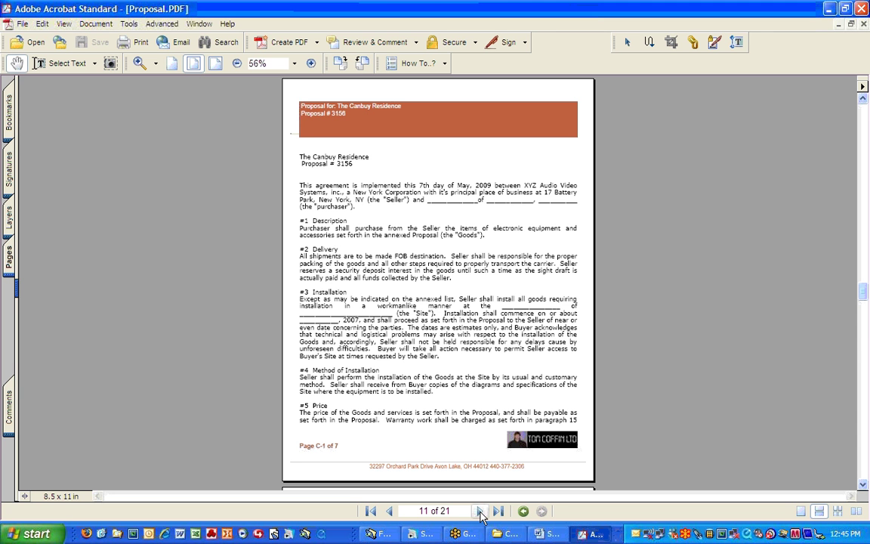
pyautogui.click(480, 513)
pyautogui.click(481, 512)
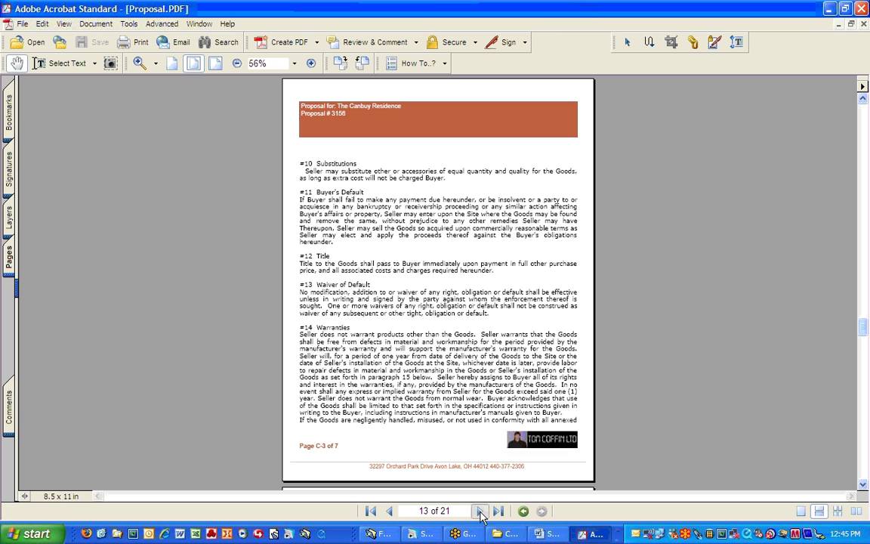
pyautogui.click(480, 513)
pyautogui.click(480, 512)
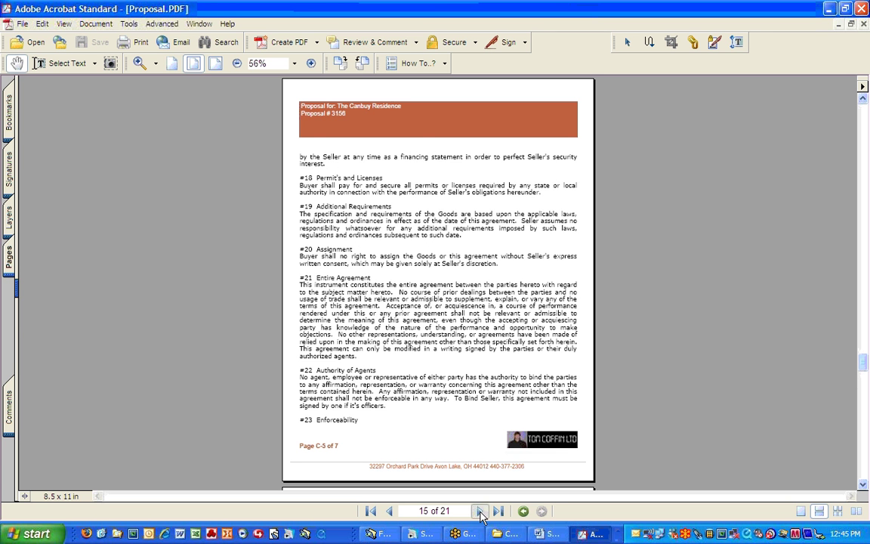
pyautogui.click(481, 513)
pyautogui.click(480, 512)
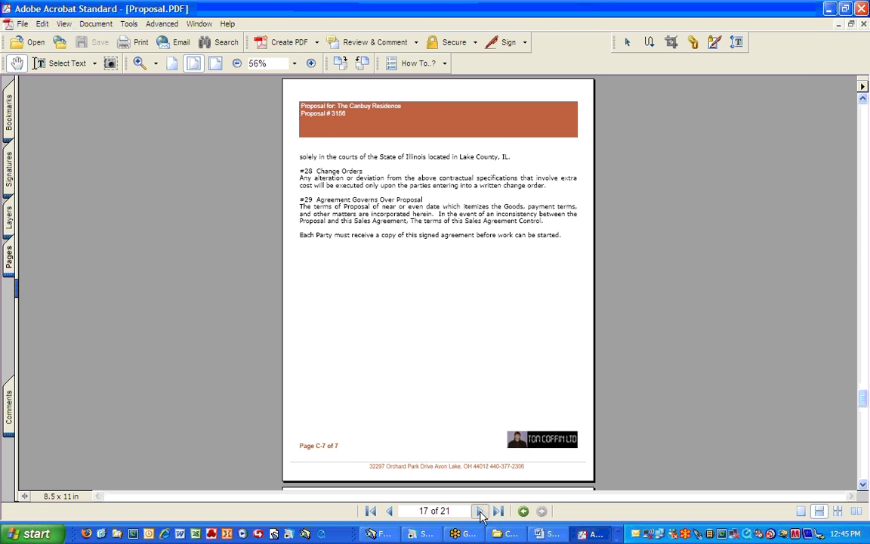
# - Review the Summary of Costs and the Epson projector cut sheet on pages 18 to 21 of the PDF
pyautogui.click(480, 512)
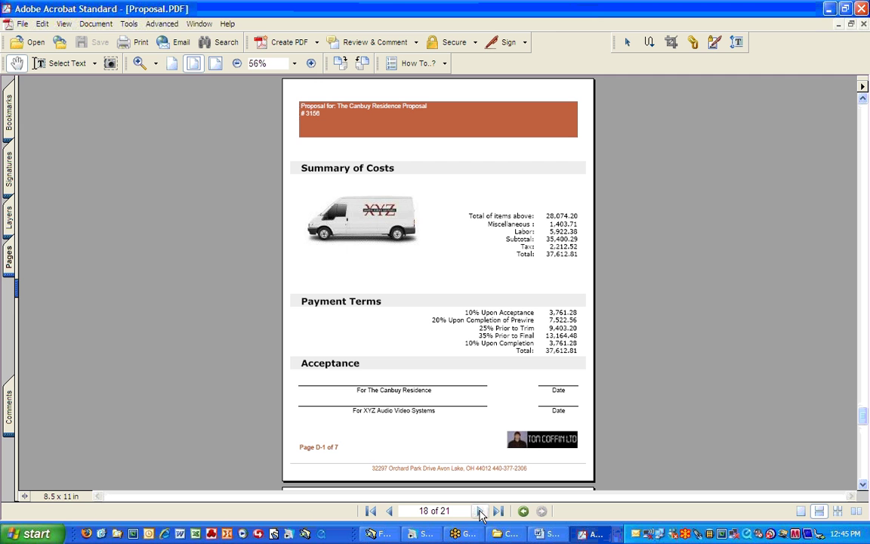
pyautogui.click(480, 513)
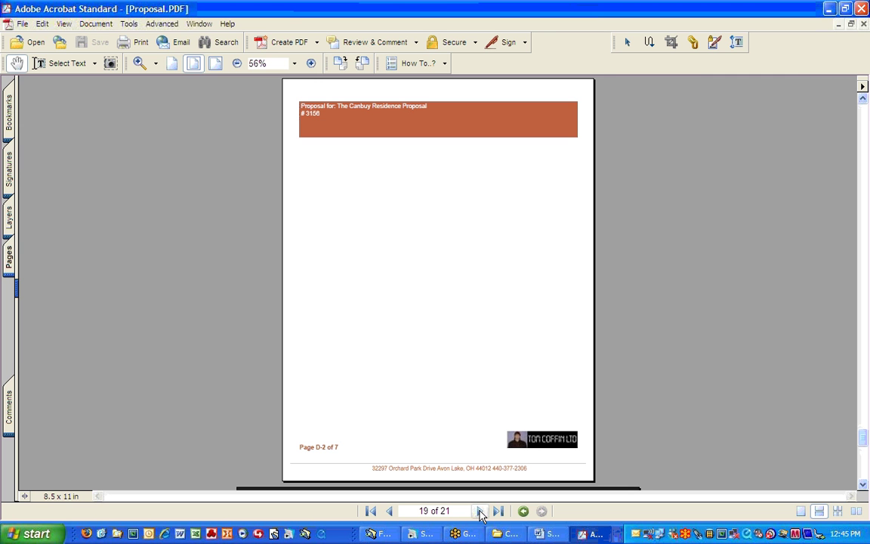
pyautogui.click(480, 513)
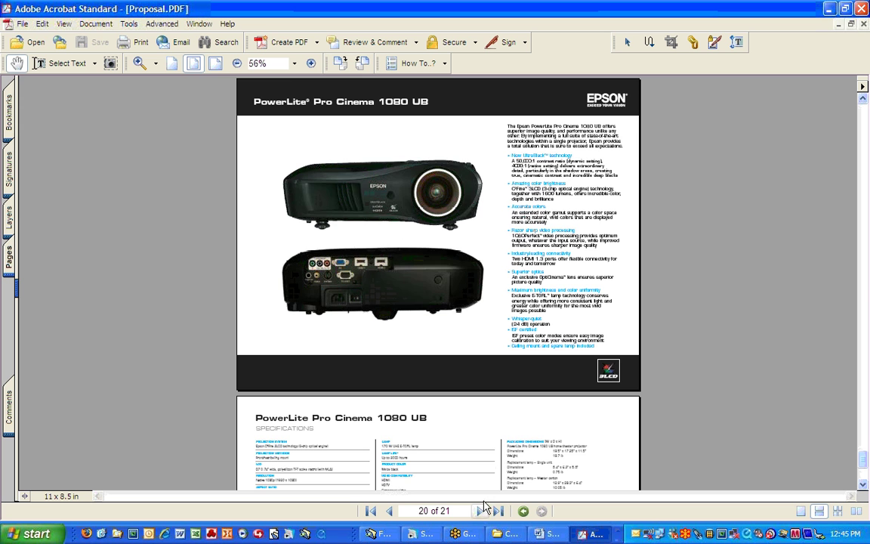
pyautogui.scroll(-5, 485, 458)
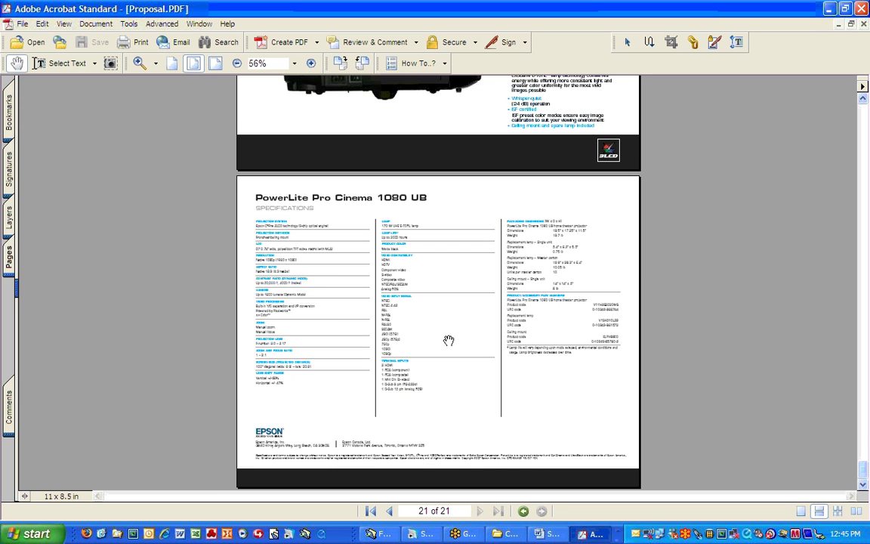
# - Switch to FileMaker Pro, filter the product list by Epson, view the Pro Cinema 1080 UB product's details, and return to Simply Reliable MS
pyautogui.click(381, 534)
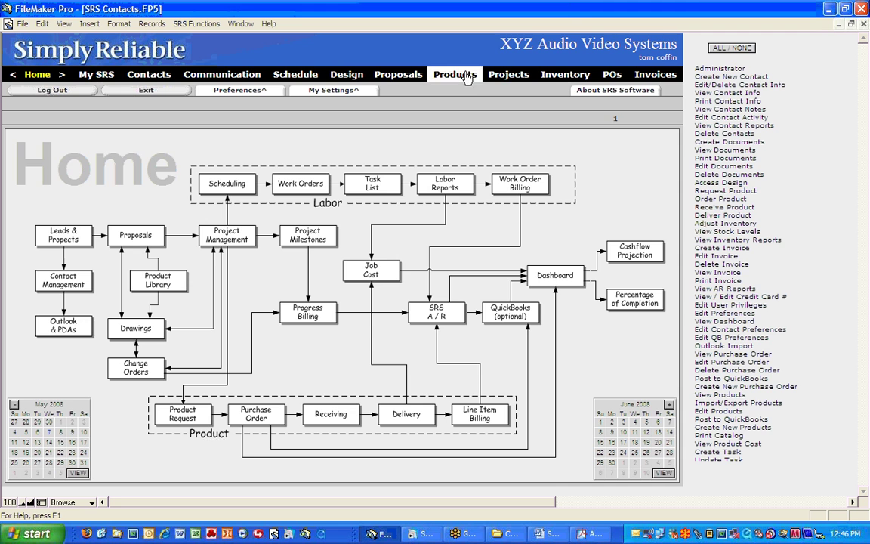
pyautogui.click(422, 71)
pyautogui.click(253, 334)
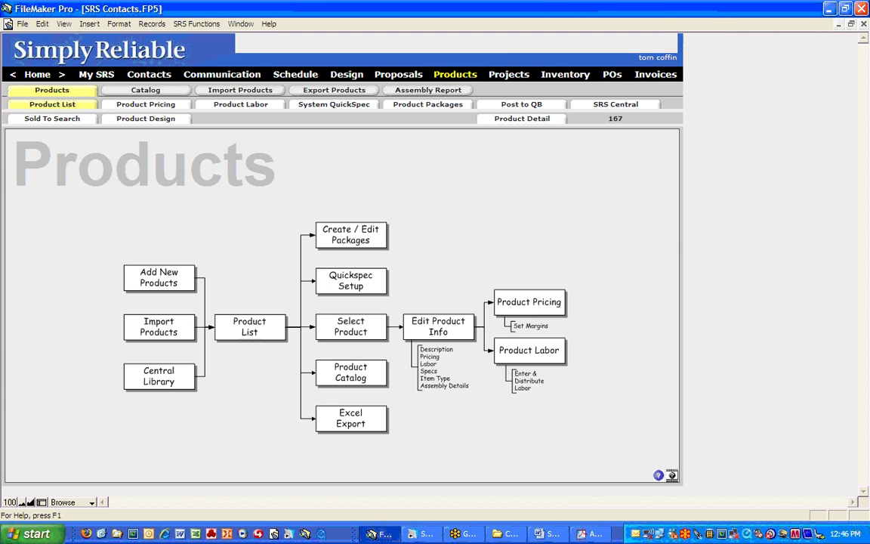
pyautogui.click(264, 168)
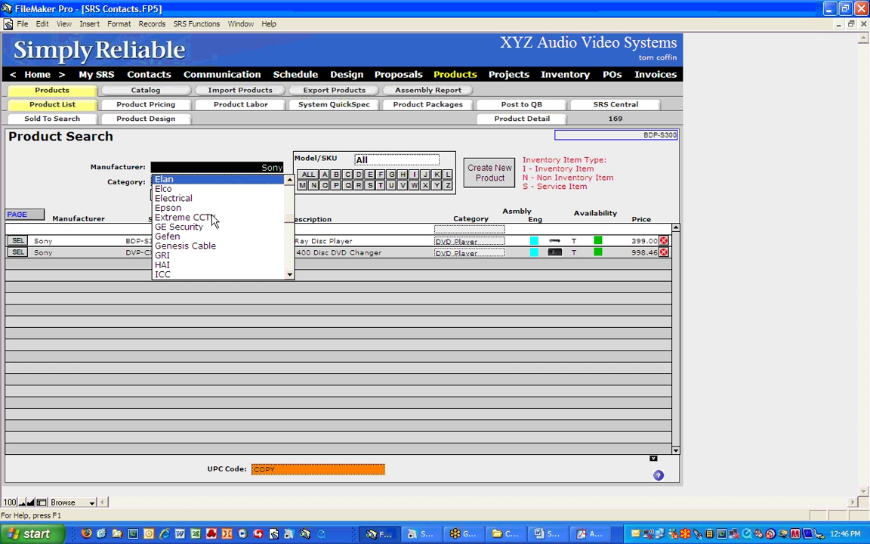
pyautogui.click(168, 207)
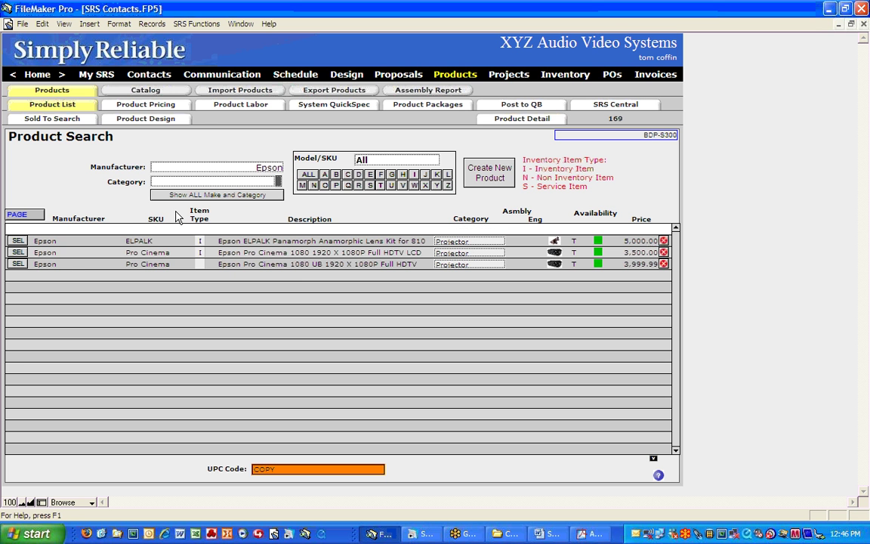
pyautogui.click(18, 263)
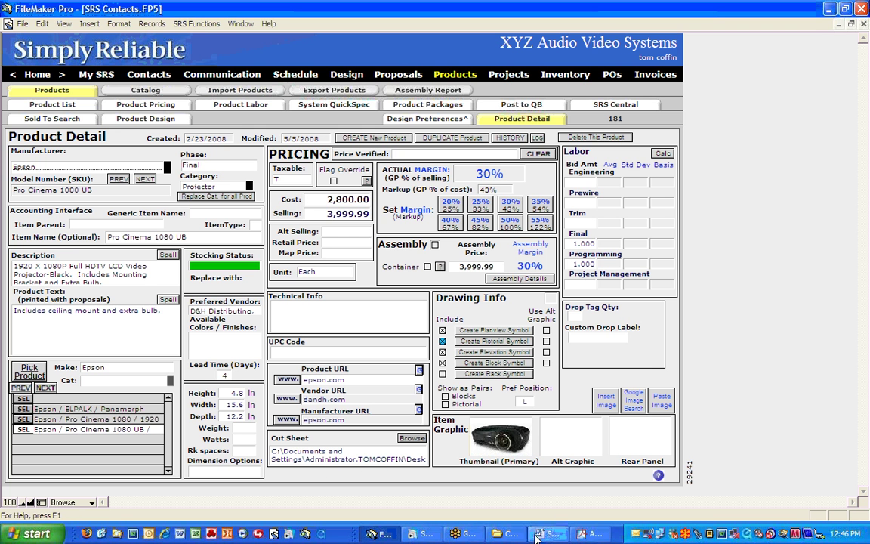
pyautogui.click(417, 534)
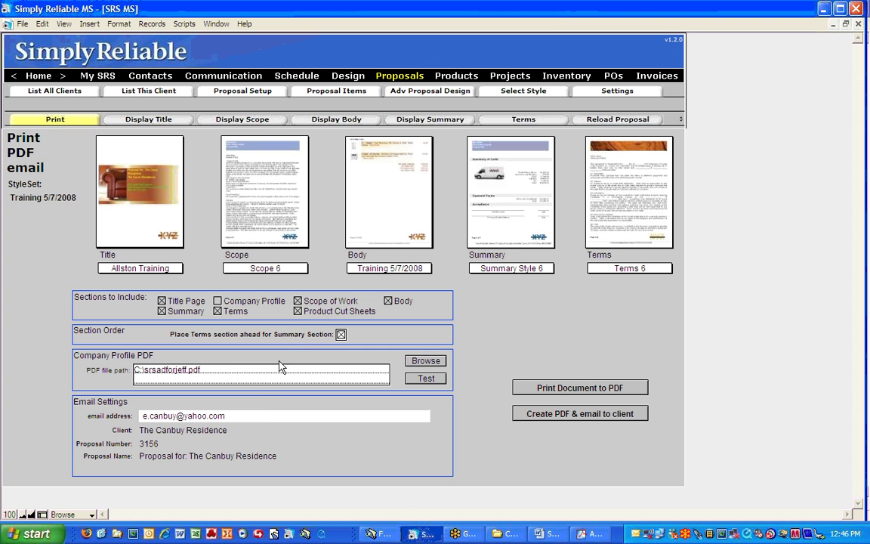